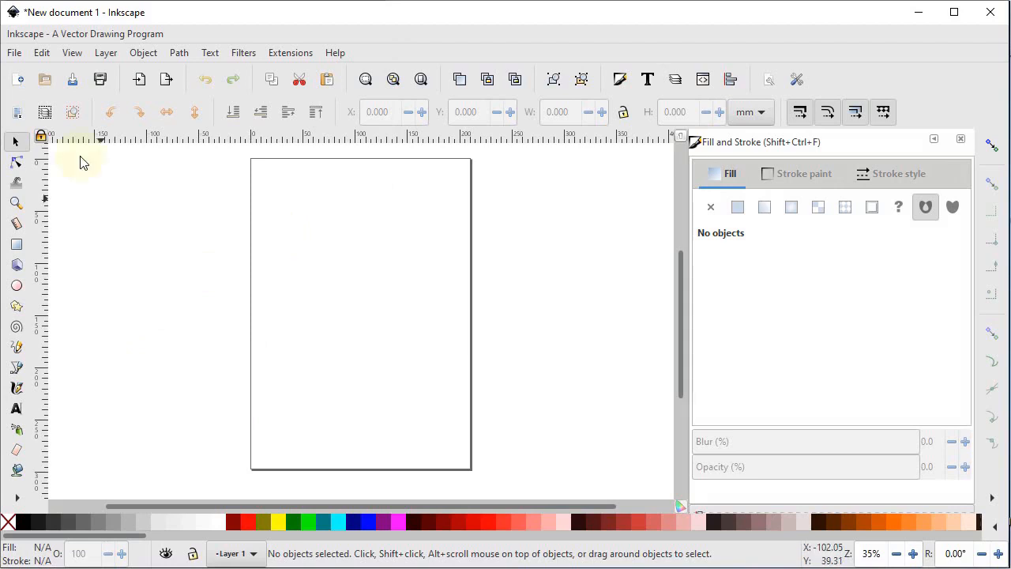
Choose the Default interface layout and review which interface elements can be shown or hidden
left_click(72, 53)
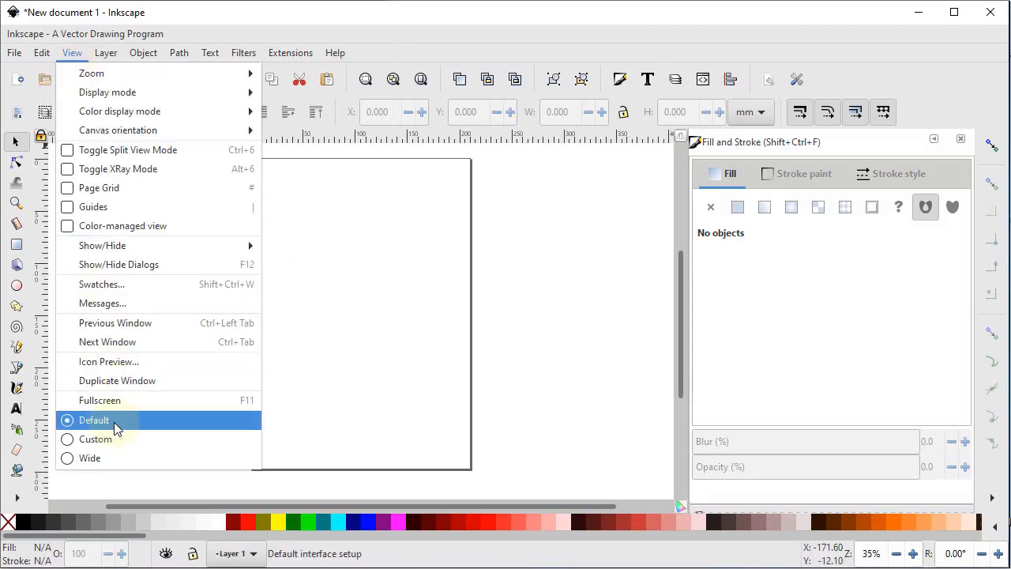
left_click(113, 424)
left_click(71, 53)
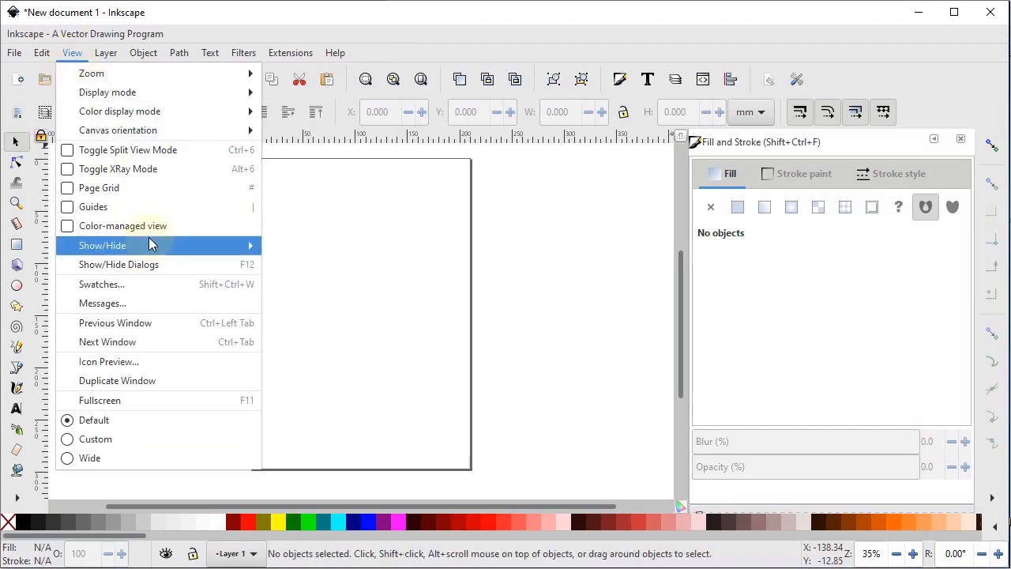
mouse_move(154, 249)
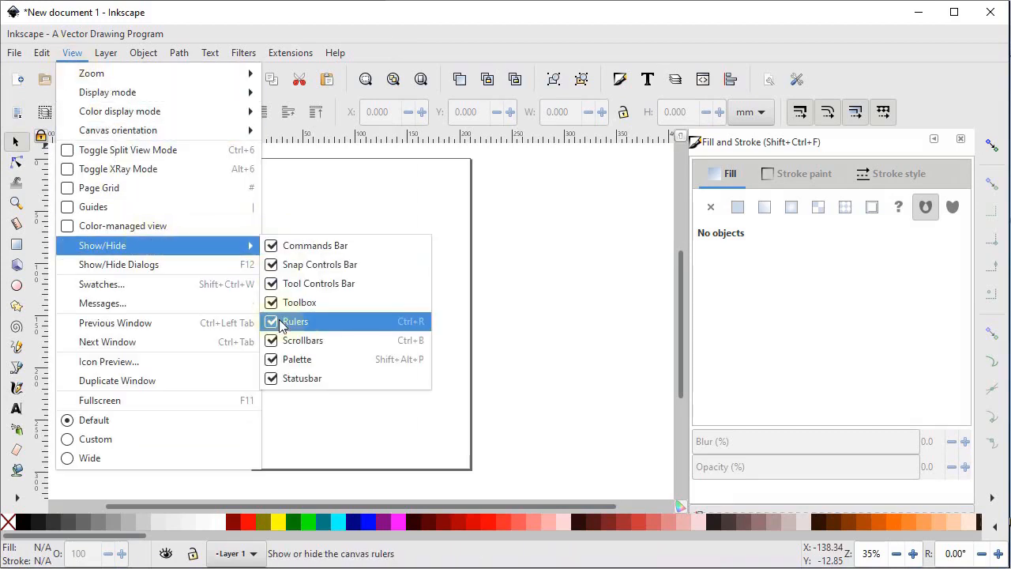
left_click(288, 410)
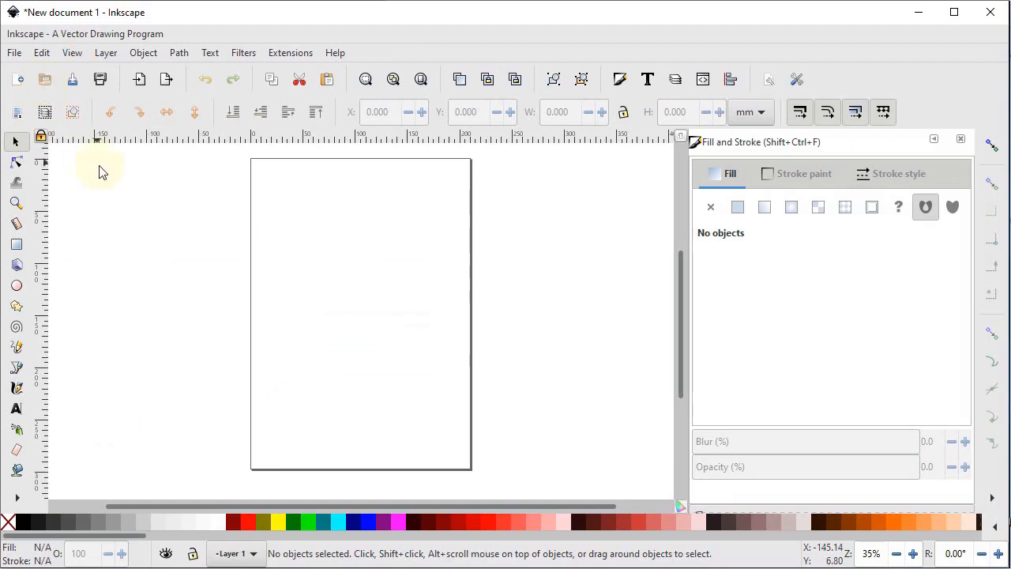
Try the dark interface theme in the preferences, revert to the light one and view the available Gtk themes
left_click(43, 53)
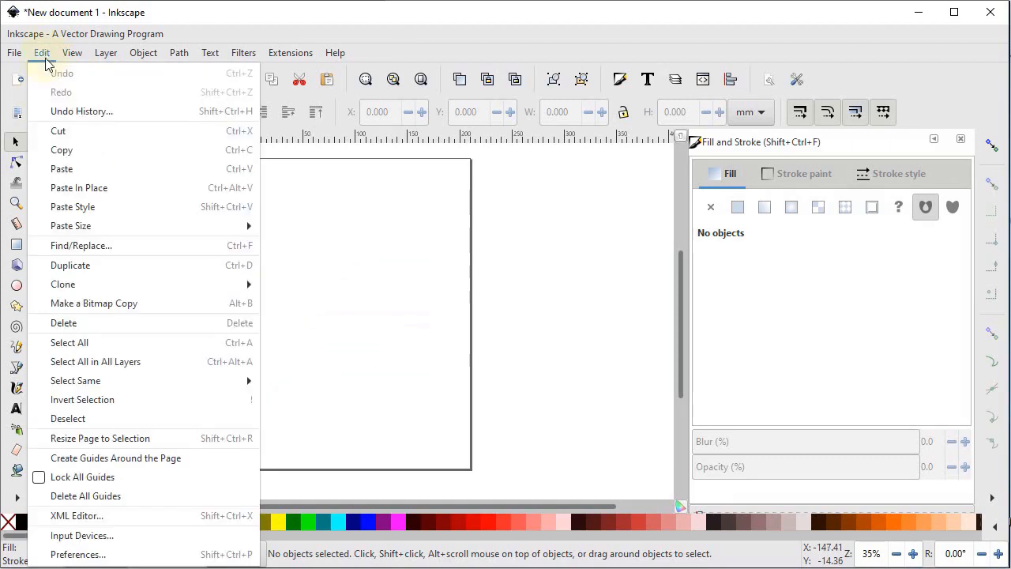
left_click(101, 556)
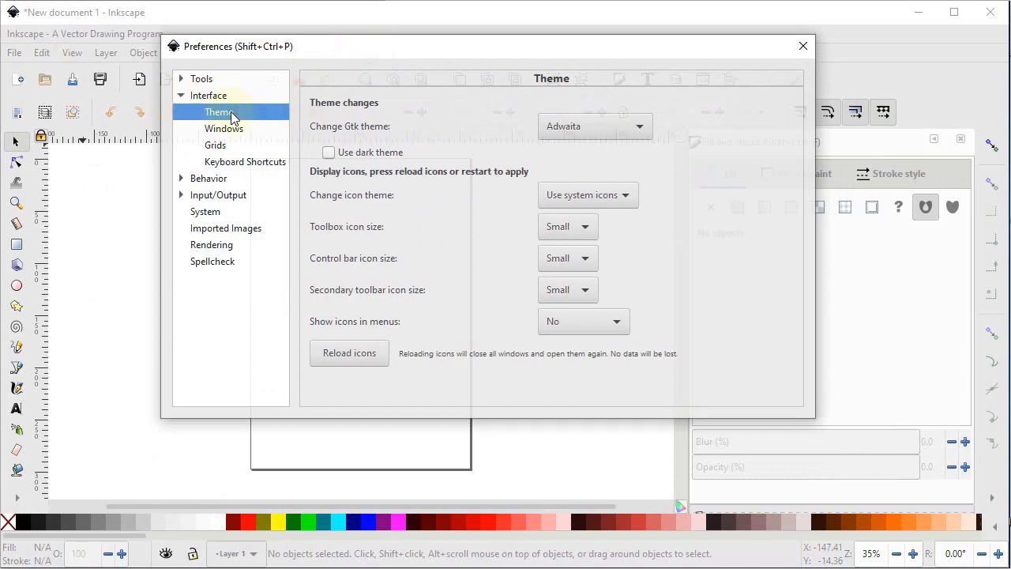
left_click(329, 152)
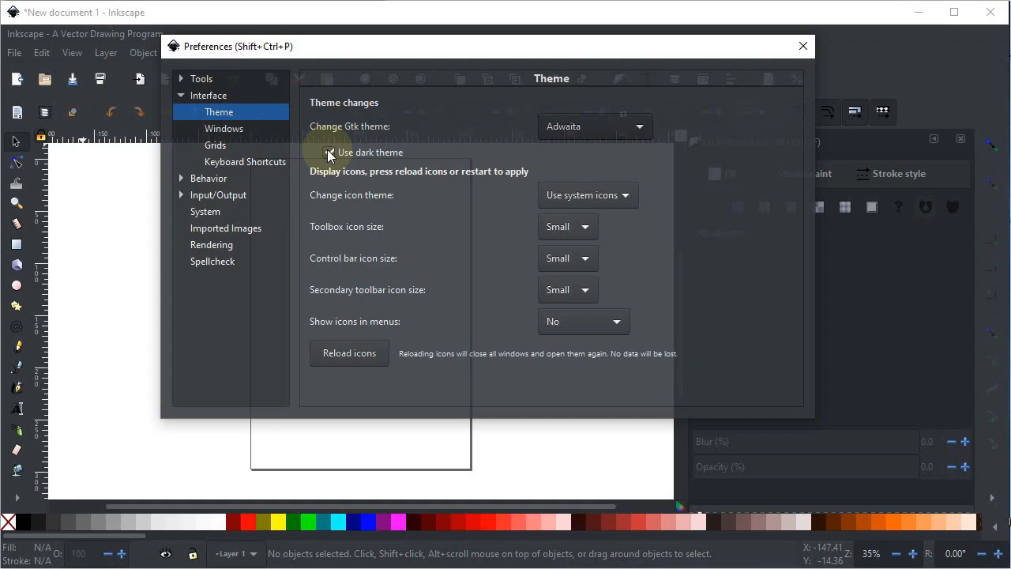
left_click(328, 152)
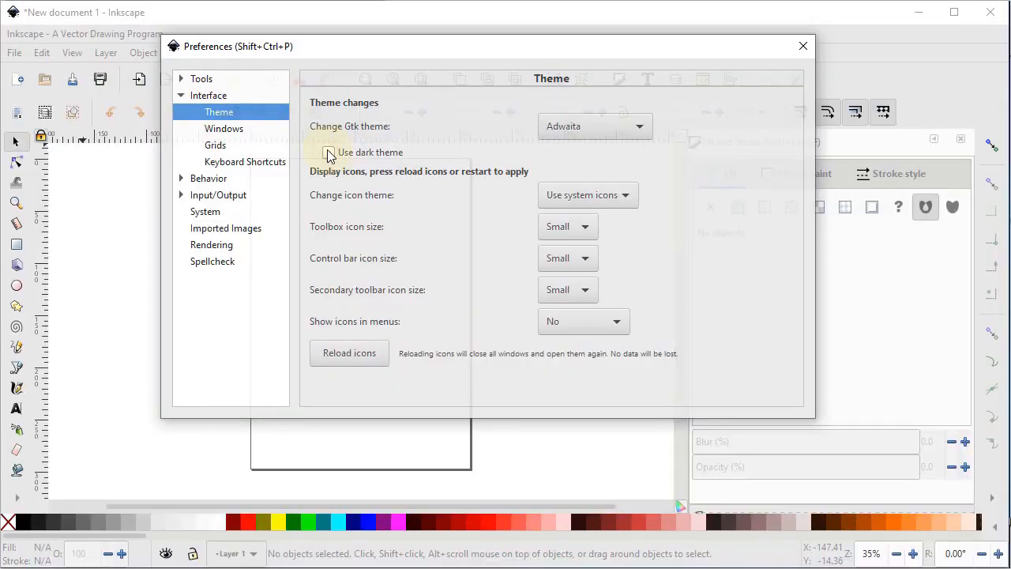
left_click(573, 130)
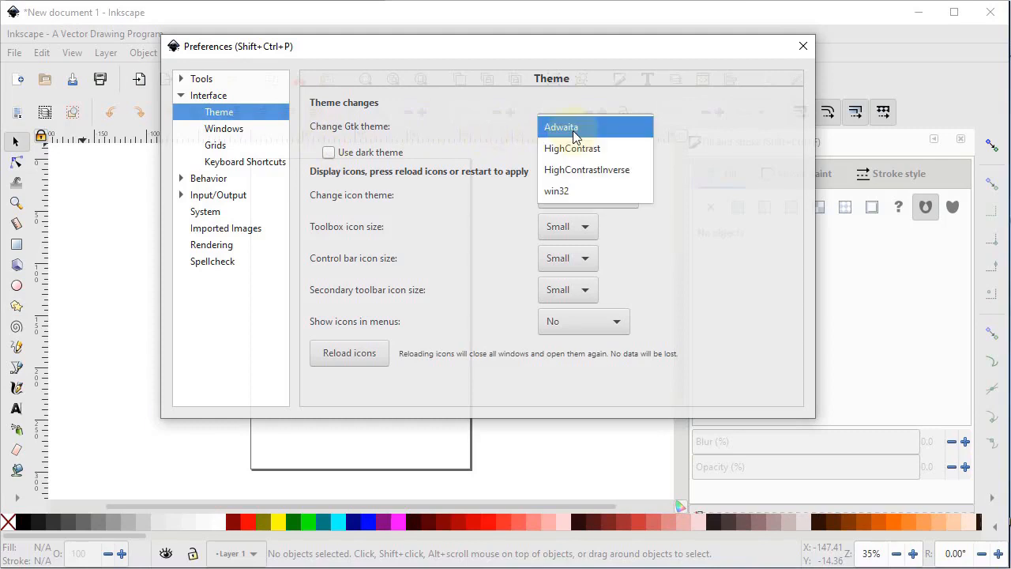
left_click(496, 132)
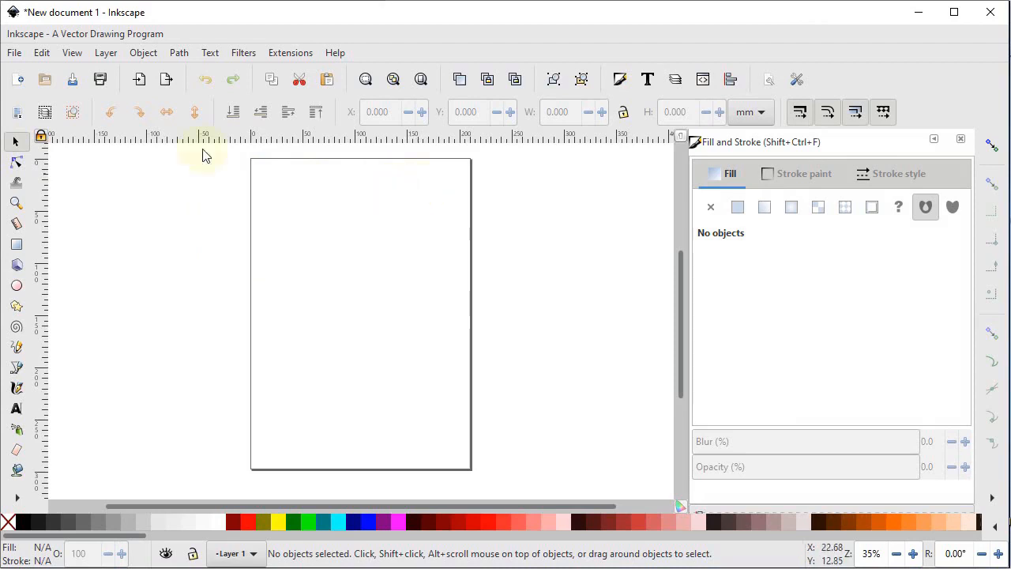
Set both the document's display units and the custom page size units to px in the document properties
left_click(15, 54)
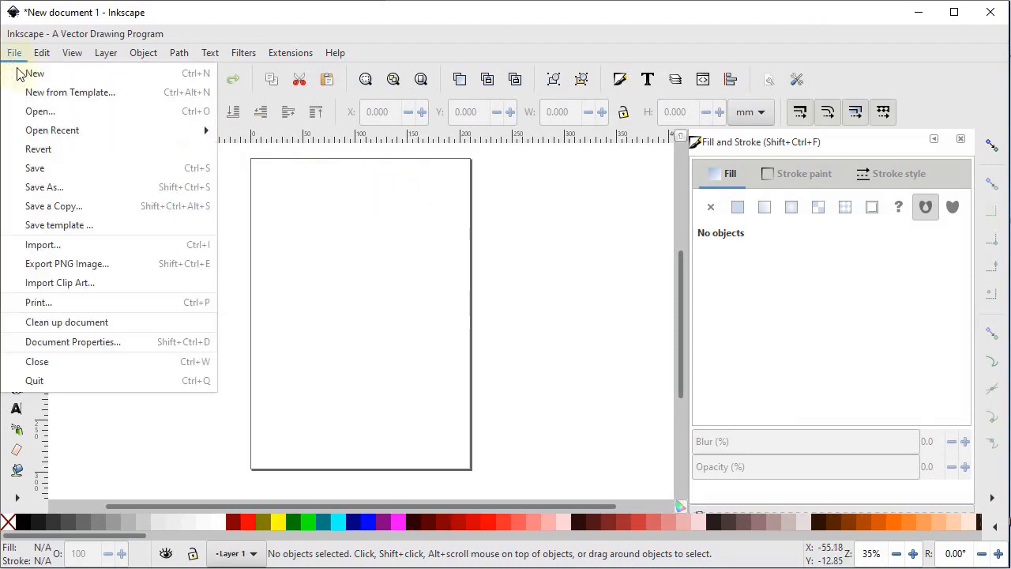
left_click(73, 341)
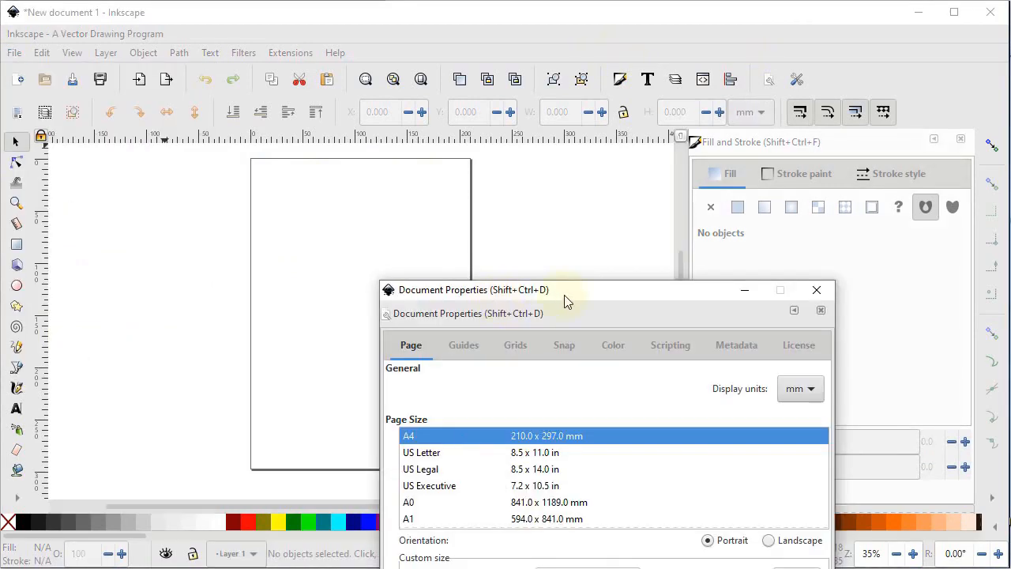
left_click_drag(563, 294, 393, 30)
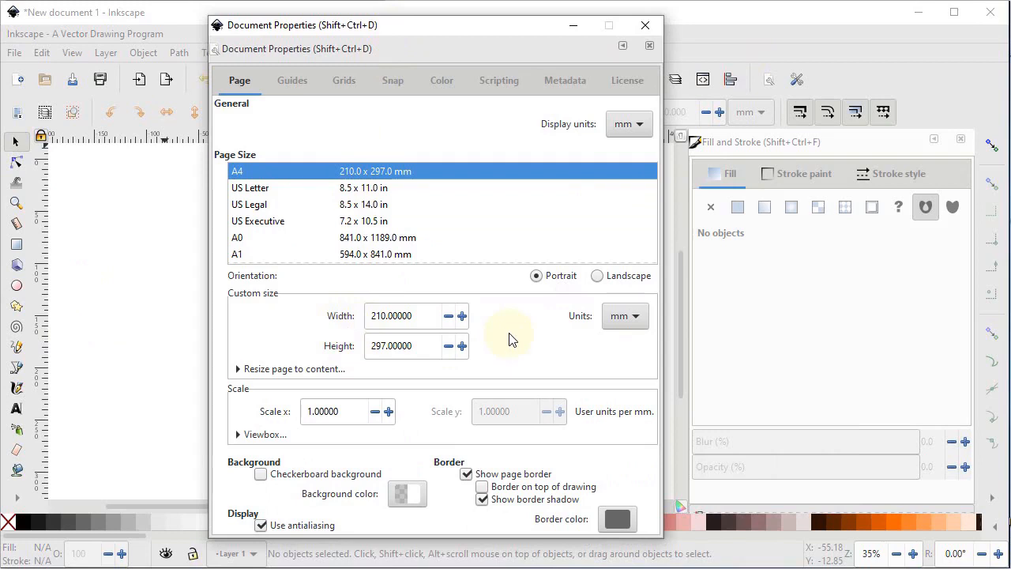
left_click(636, 125)
left_click(624, 232)
left_click(625, 316)
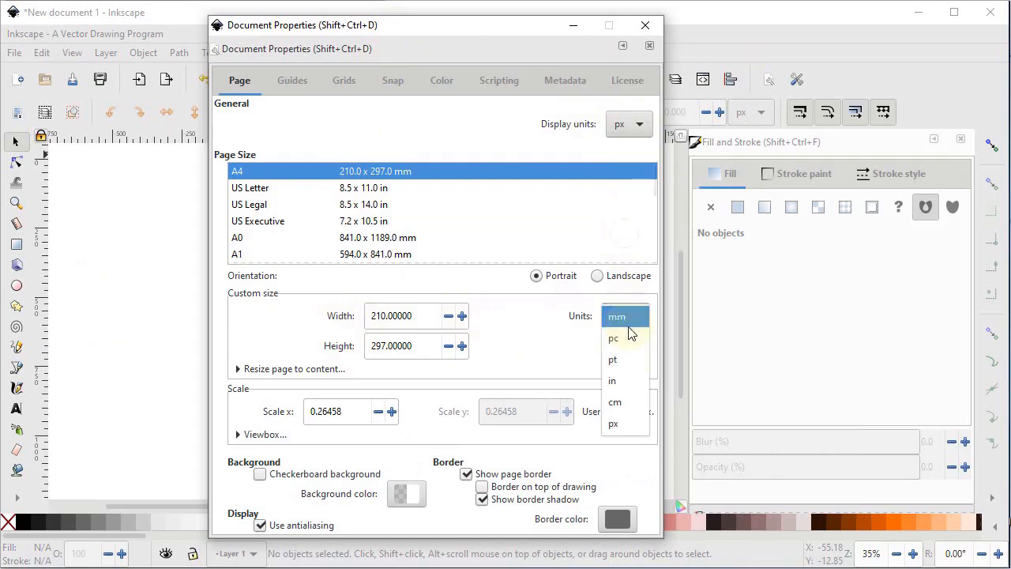
left_click(621, 418)
Set the custom page size to 1280 px wide and 720 px high and close the document properties
left_click_drag(424, 316, 356, 315)
type("1280")
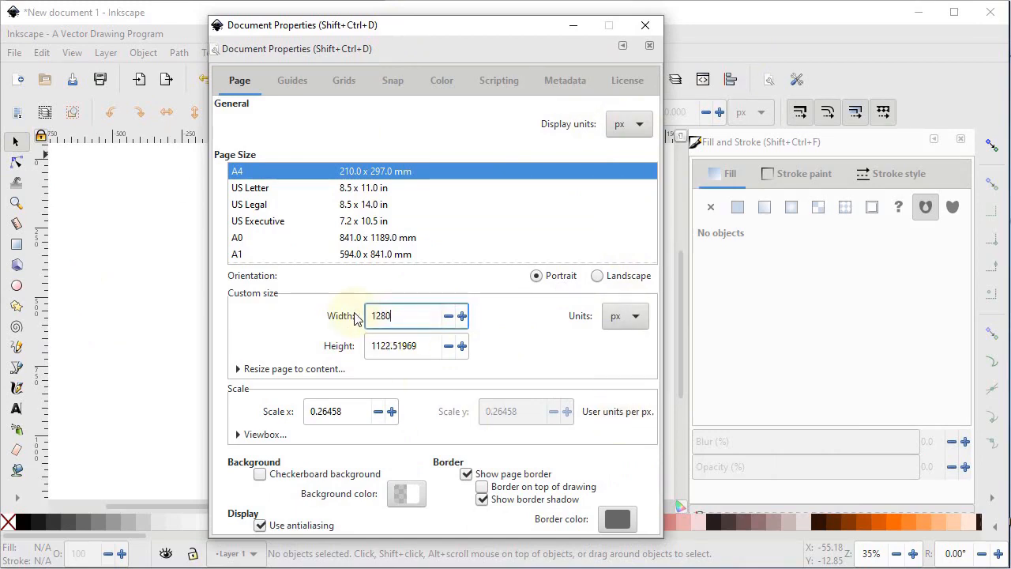
key("Tab")
type("720")
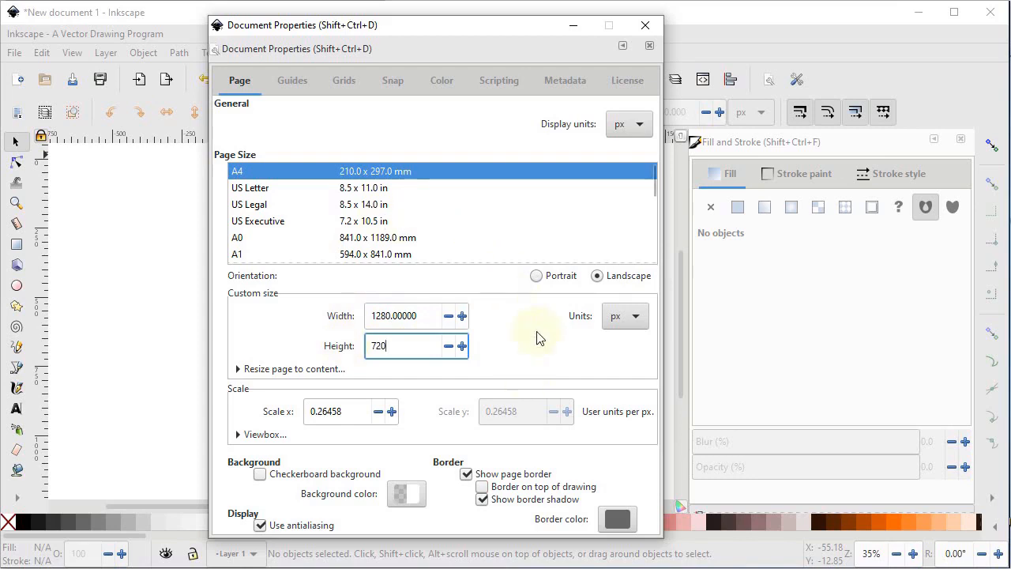
left_click(645, 25)
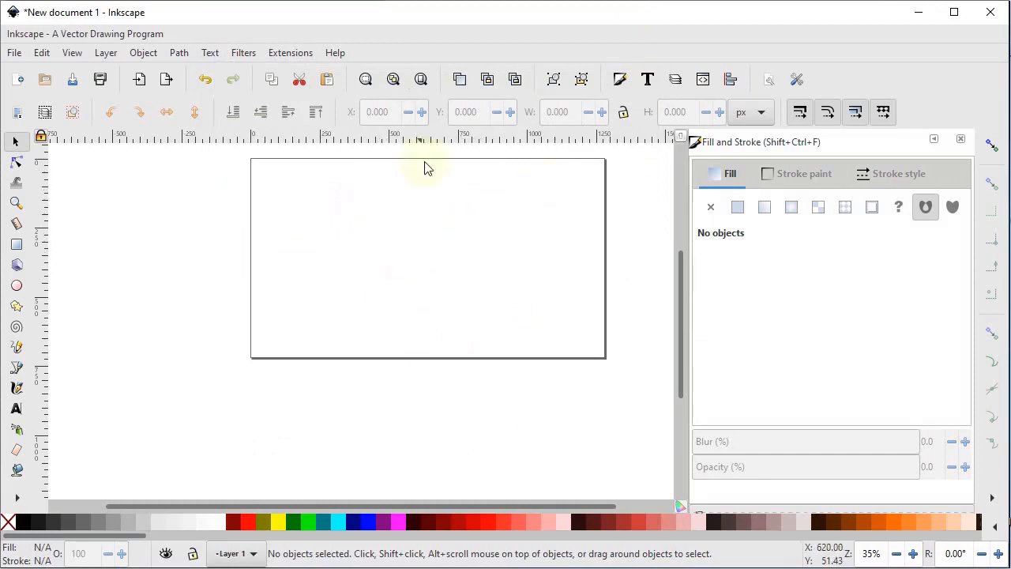
Close the Fill and Stroke and the Align and Distribute dialogs and fit the page in the window
left_click(423, 81)
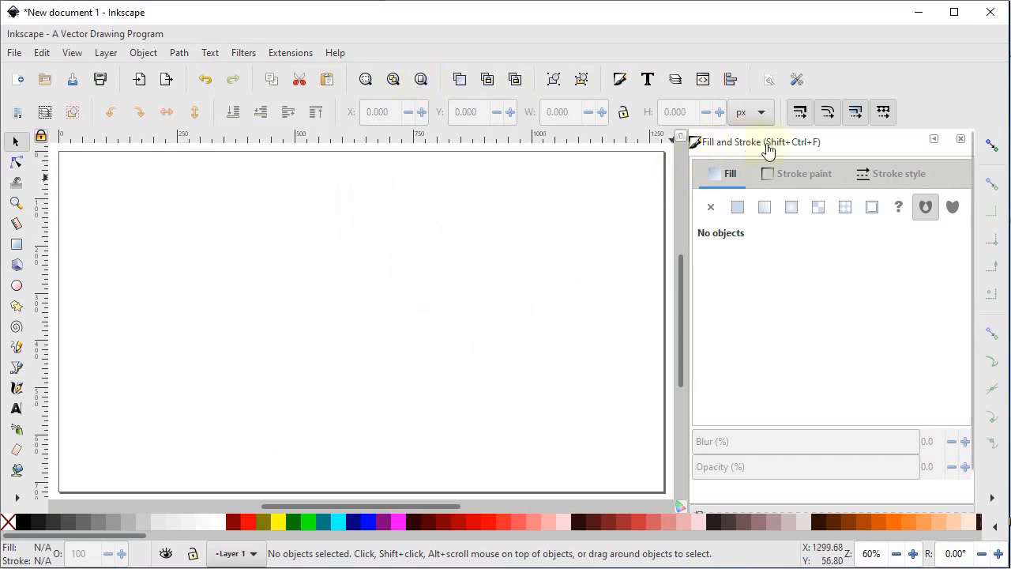
left_click(959, 141)
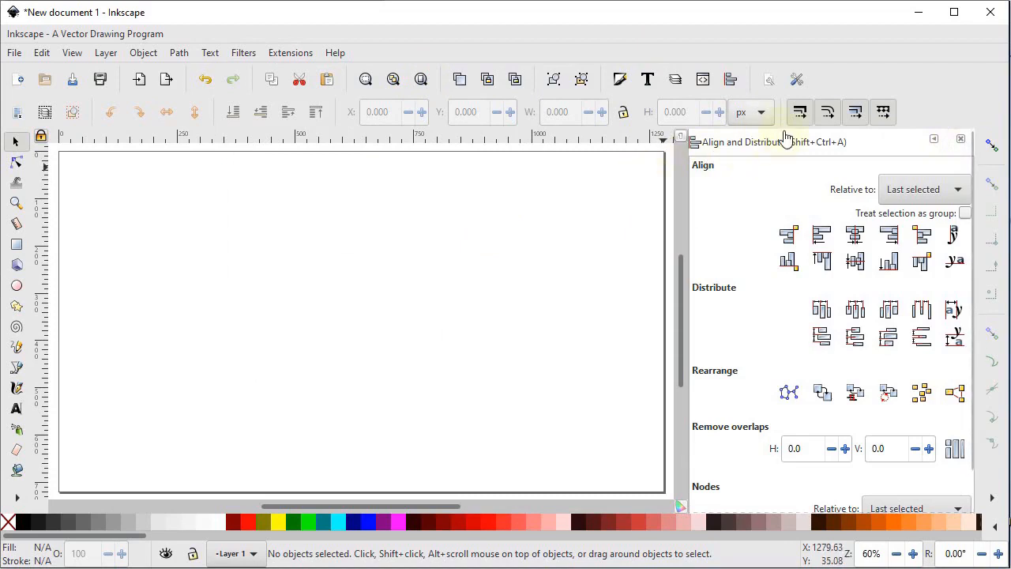
left_click(961, 141)
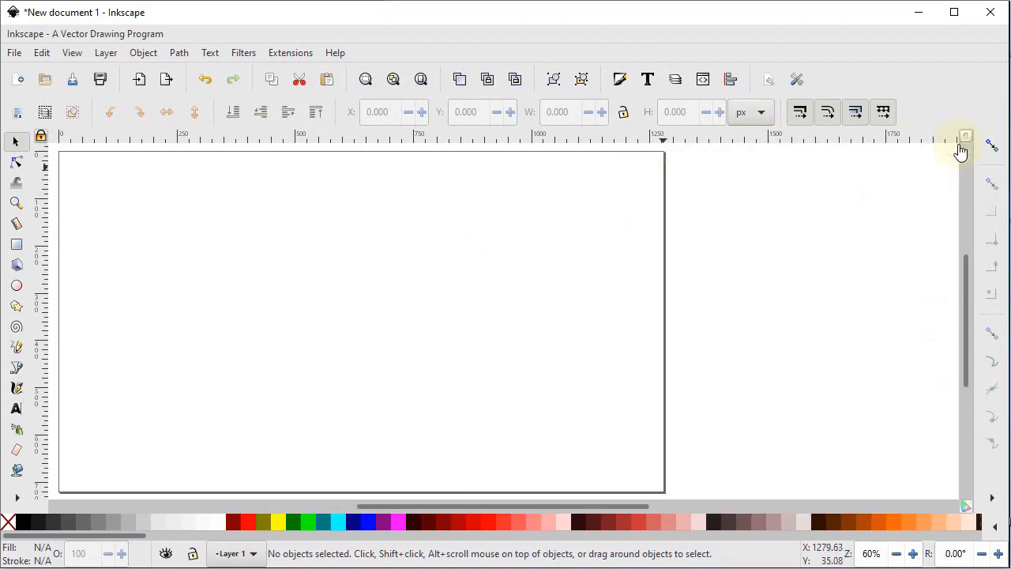
left_click(421, 80)
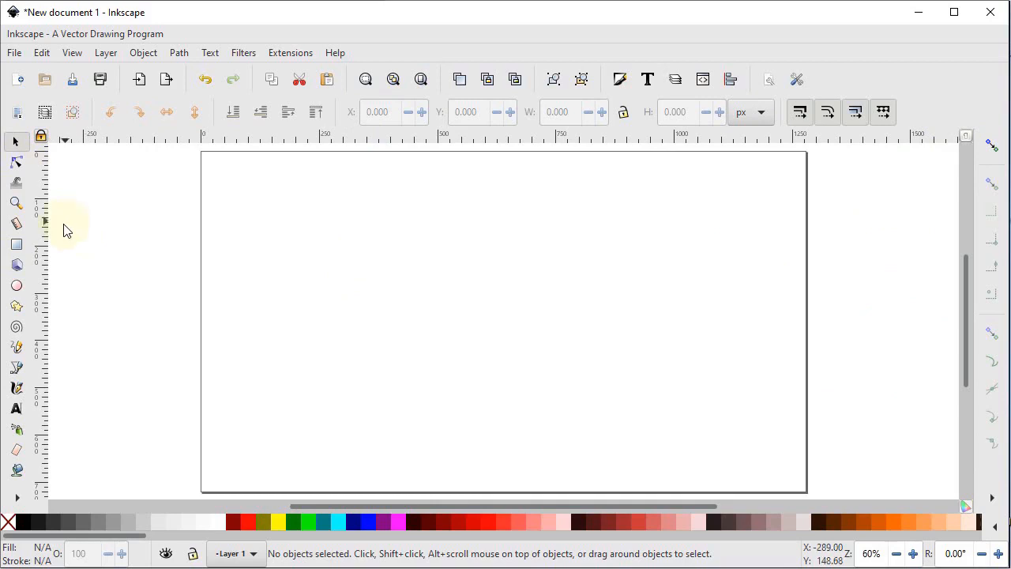
Draw a rectangle about 515 by 289 px in the page's upper-left area and widen it to about 616 px
left_click(16, 250)
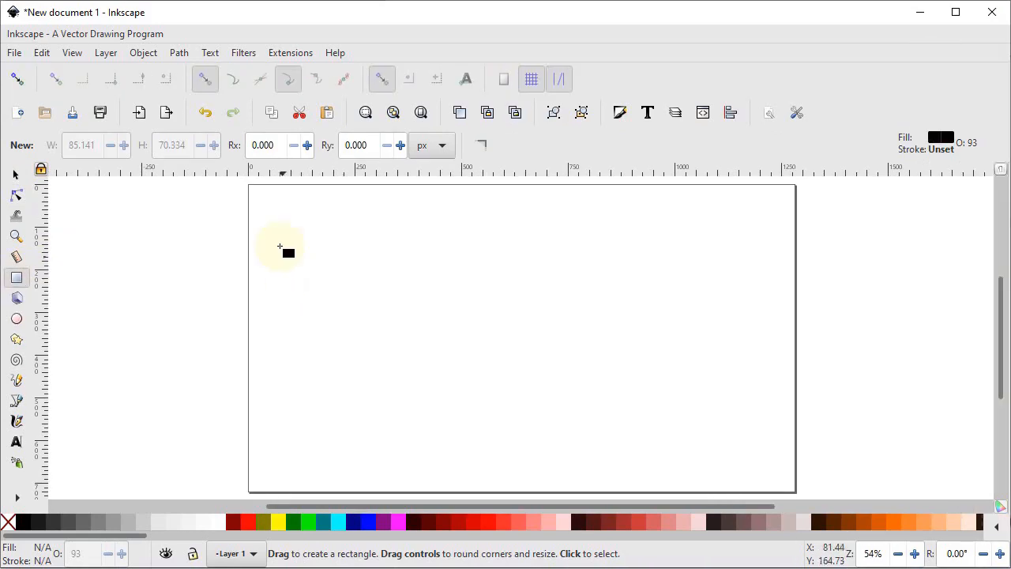
left_click_drag(274, 221, 493, 344)
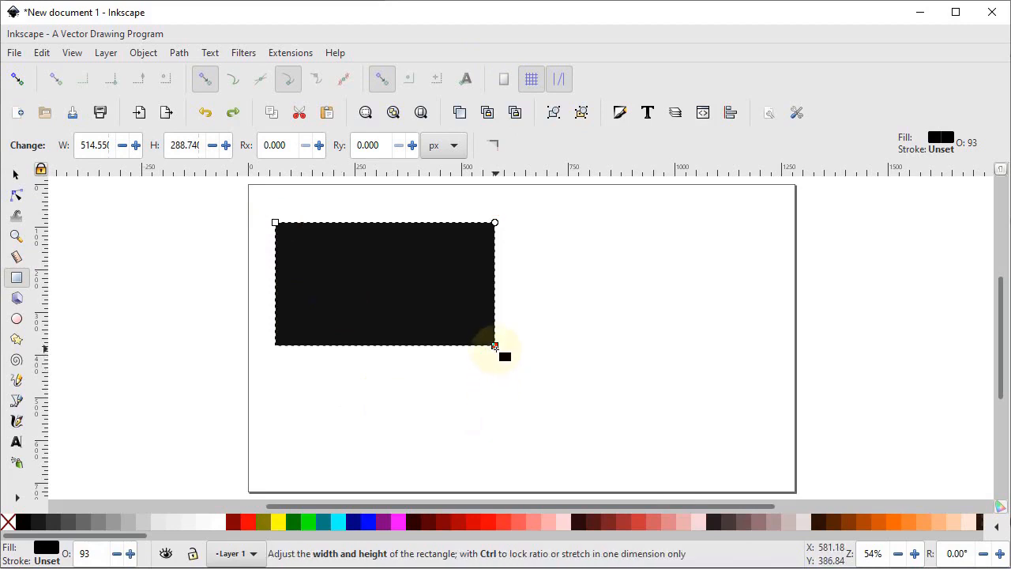
left_click_drag(492, 346, 538, 345)
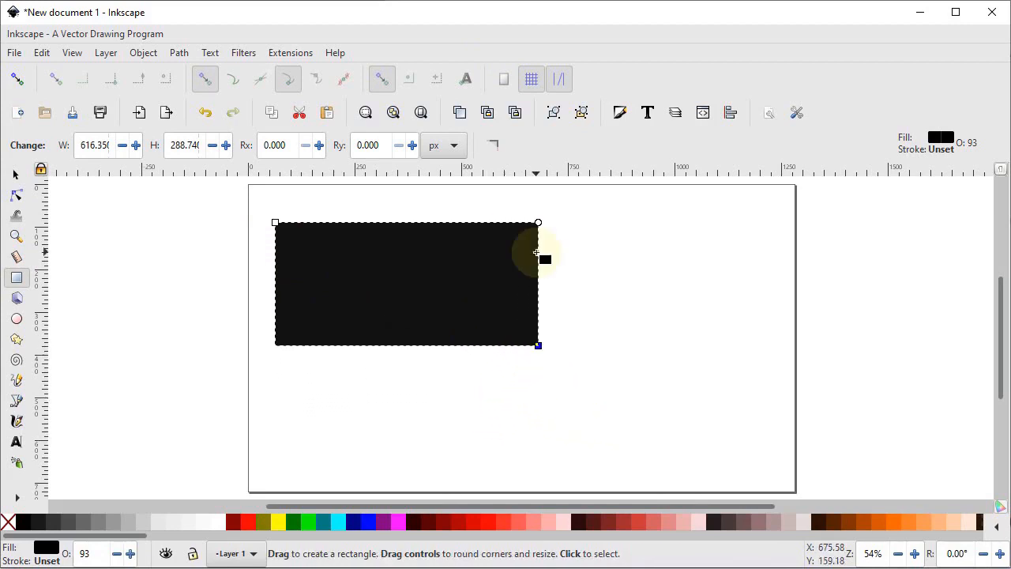
mouse_move(539, 224)
left_mouse_down()
mouse_move(543, 324)
mouse_move(543, 218)
left_mouse_up()
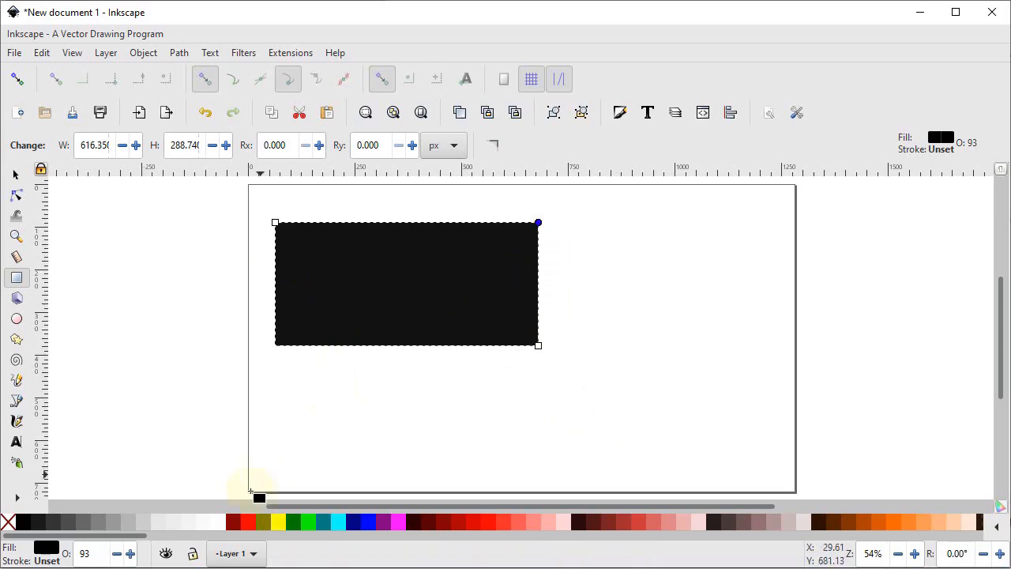
Fill the rectangle with red, change the fill to orange and switch to the selection tool
left_click(247, 521)
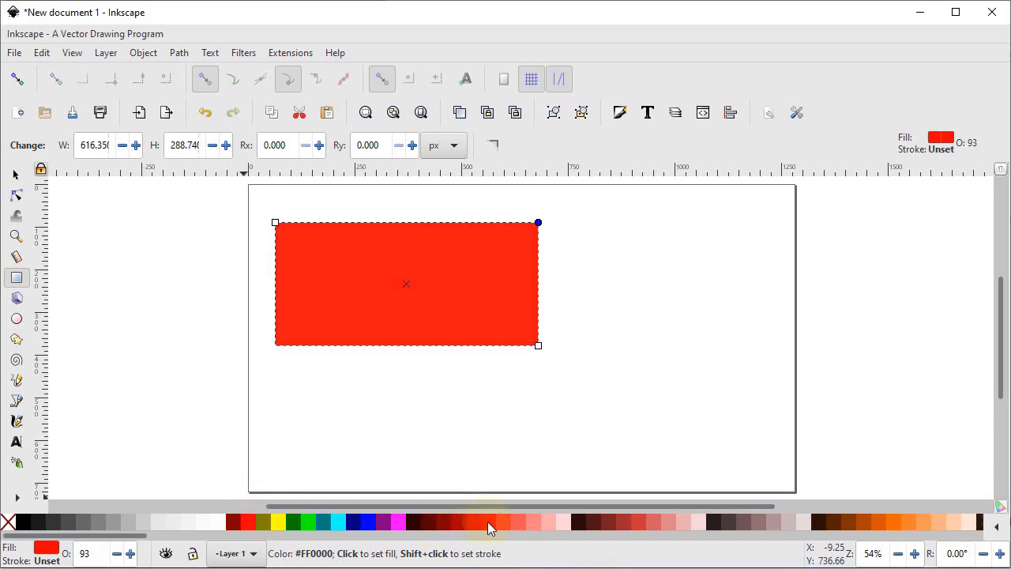
left_click(894, 521)
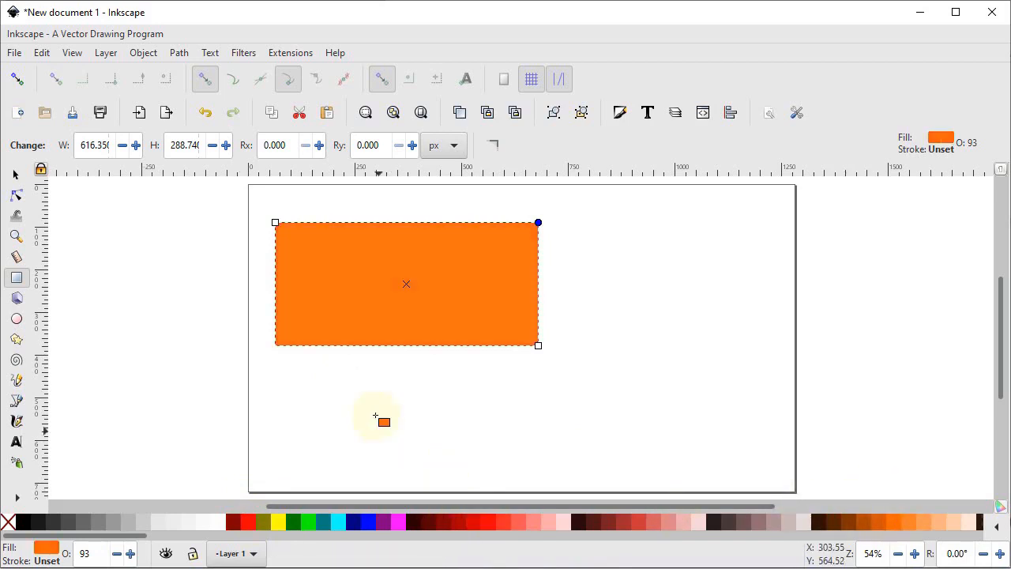
left_click(16, 176)
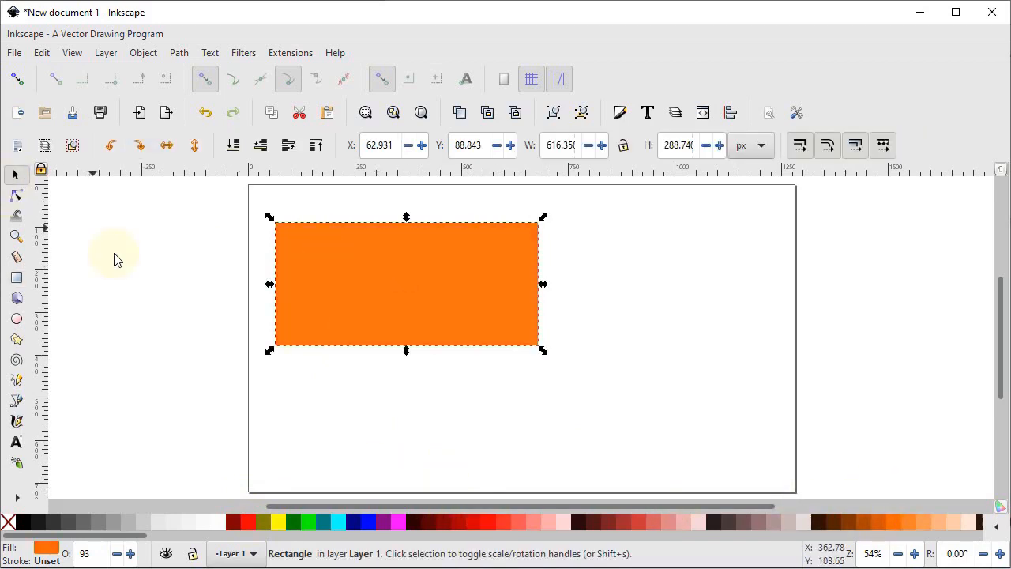
Remove the rectangle's fill, give it a black stroke and deselect it
left_click(9, 522)
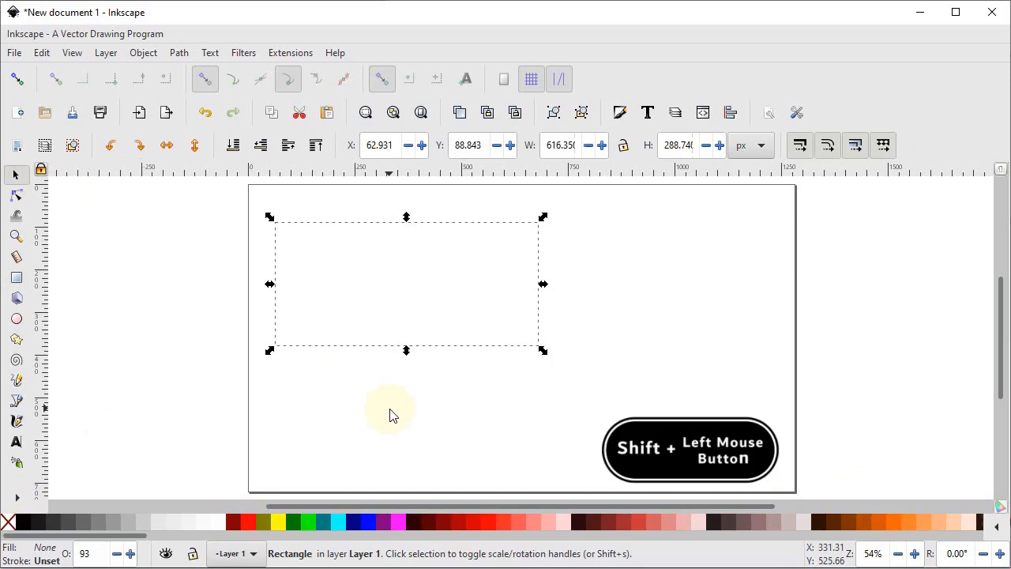
key("shift")
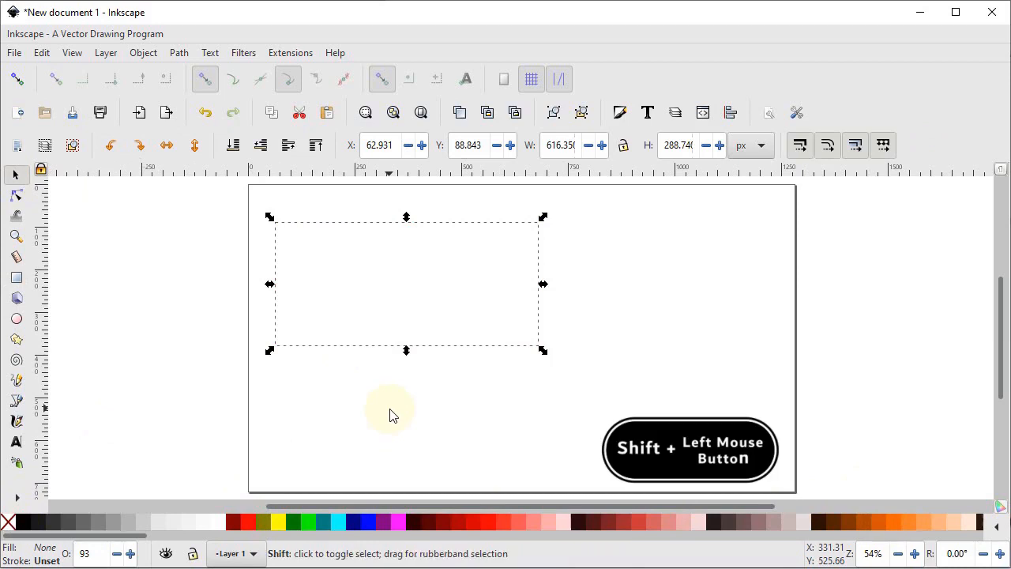
left_click(22, 524, "shift")
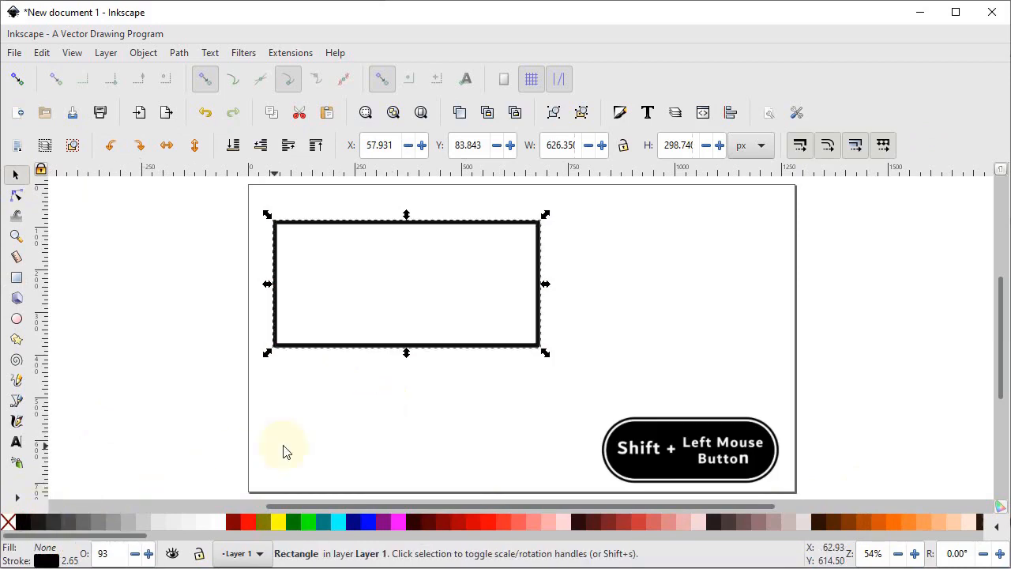
left_click(363, 443)
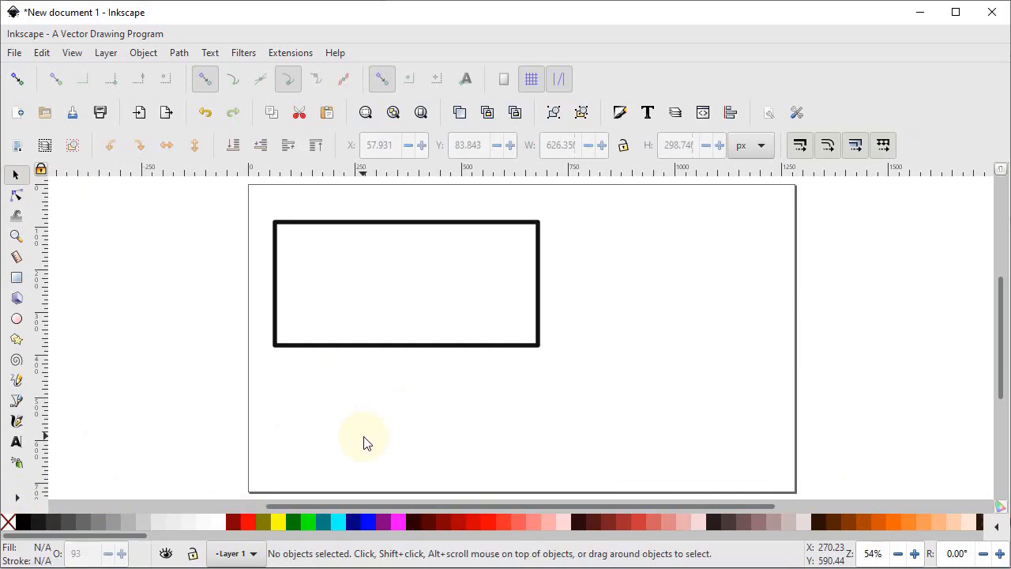
Remove the outlined rectangle's stroke and fill it with a very dark gray
left_click(356, 346)
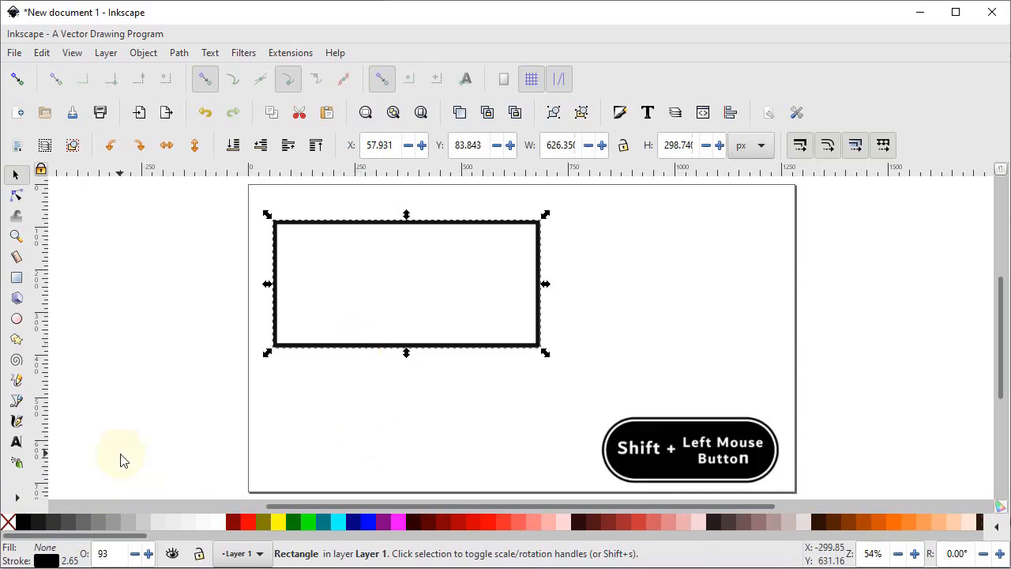
left_click(7, 522, "shift")
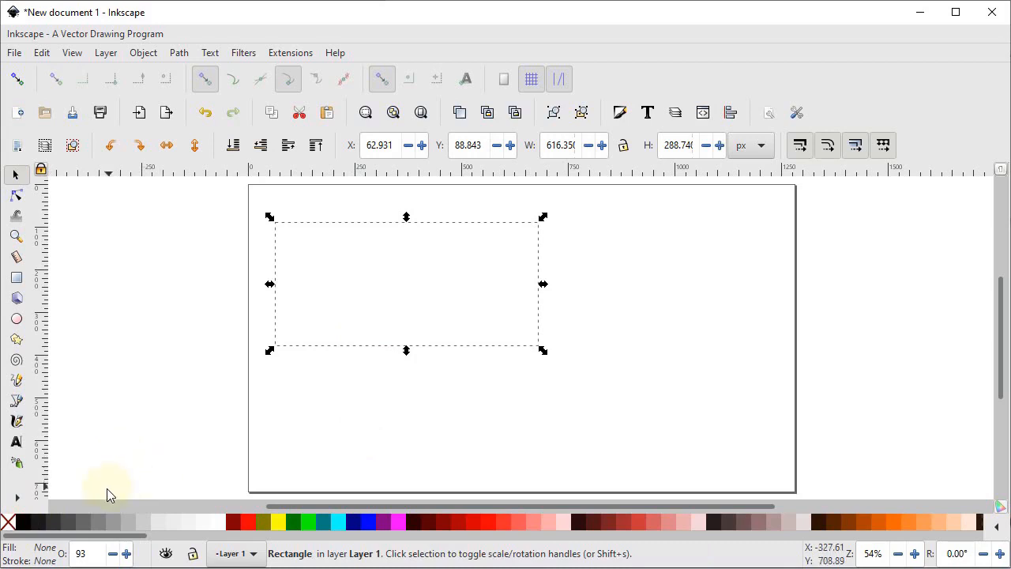
left_click(37, 522)
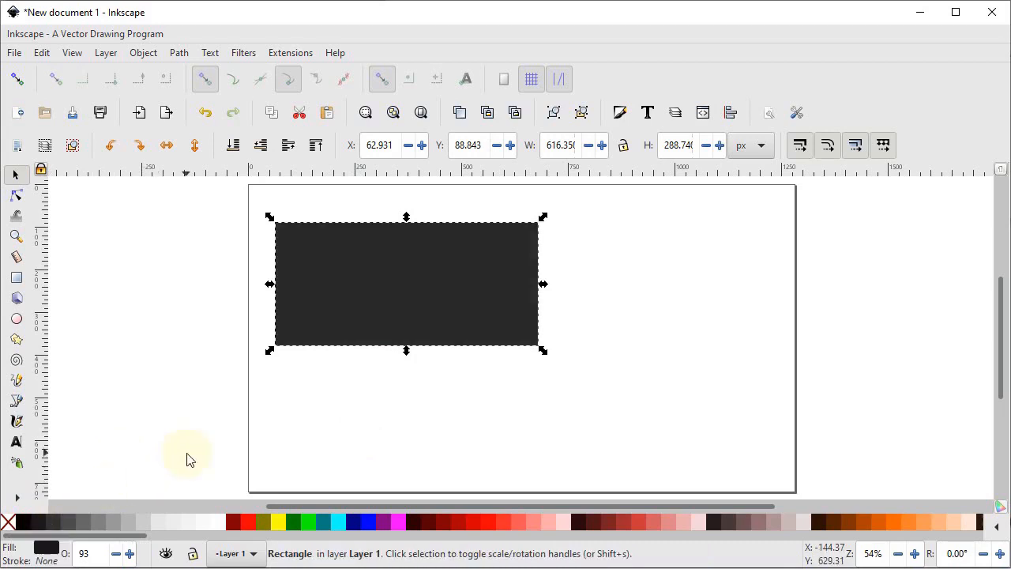
Move the dark rectangle toward the page's left edge, duplicate it and place the copy to the right of the original
left_click_drag(360, 332, 340, 328)
right_click(338, 256)
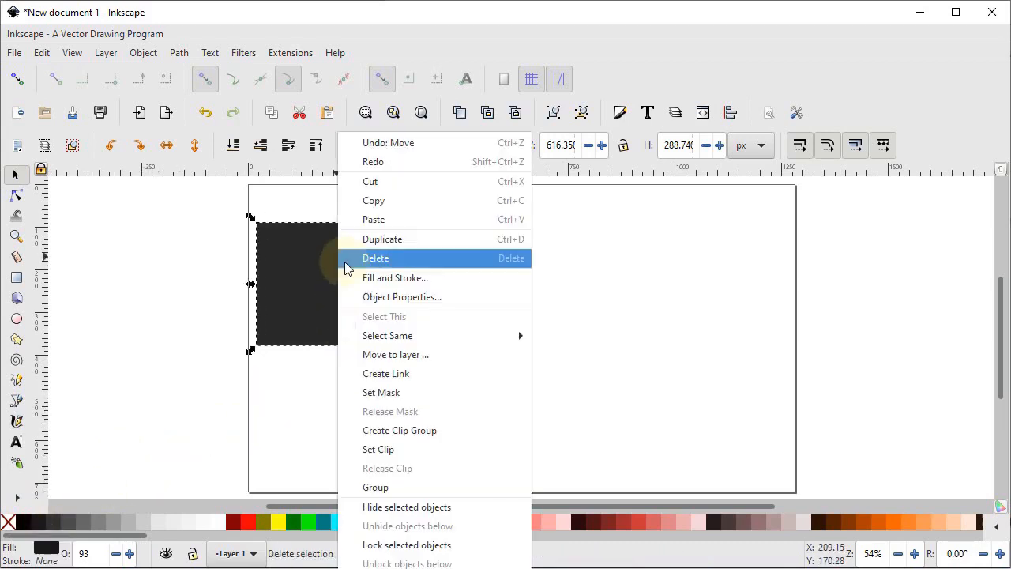
left_click(379, 244)
left_click_drag(289, 286, 580, 282)
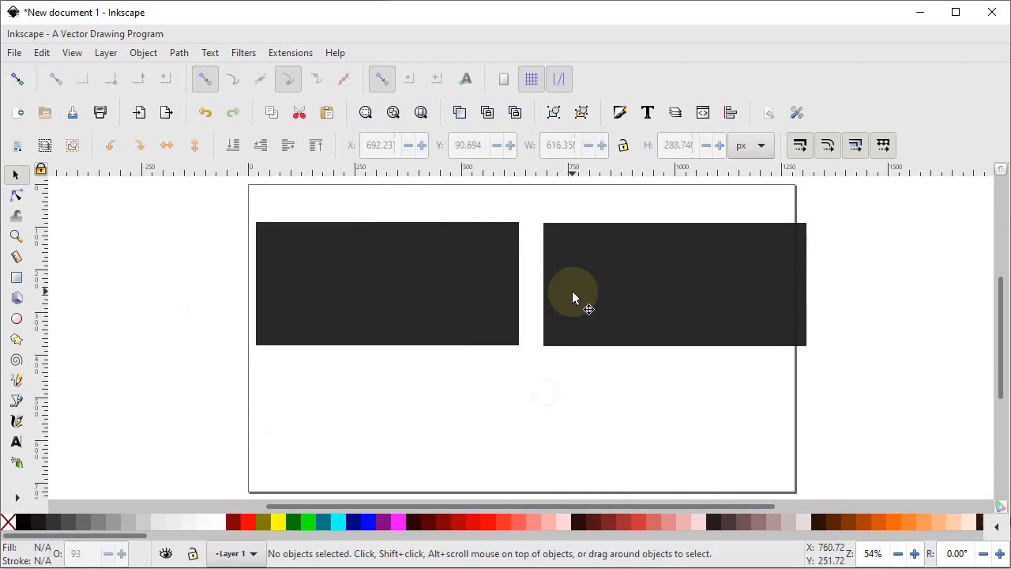
Convert the right-hand copy to a path, select both rectangles and display their nodes with the node tool
left_click(179, 52)
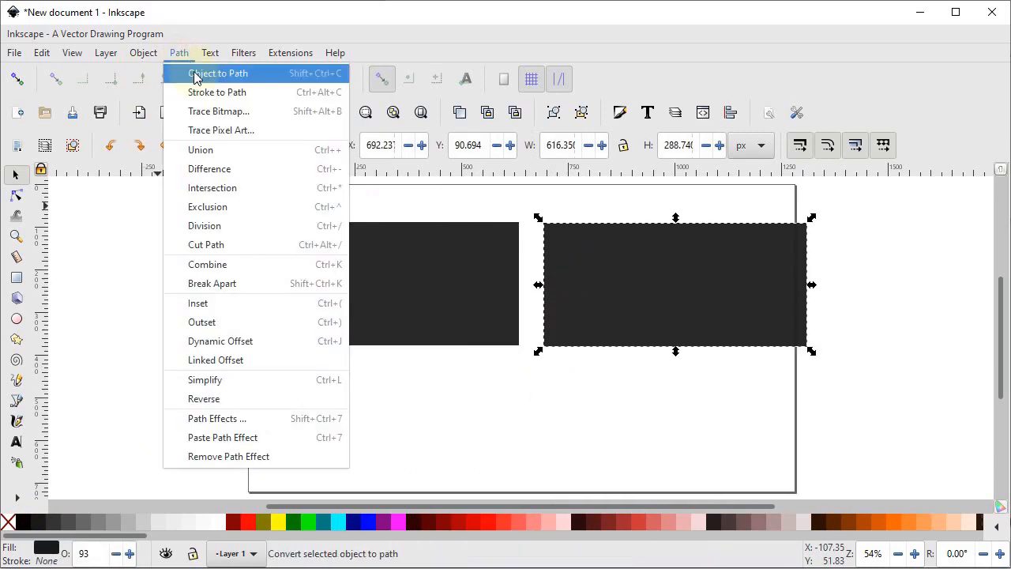
left_click(194, 76)
left_click_drag(835, 207, 217, 410)
left_click(16, 196)
left_click(346, 286)
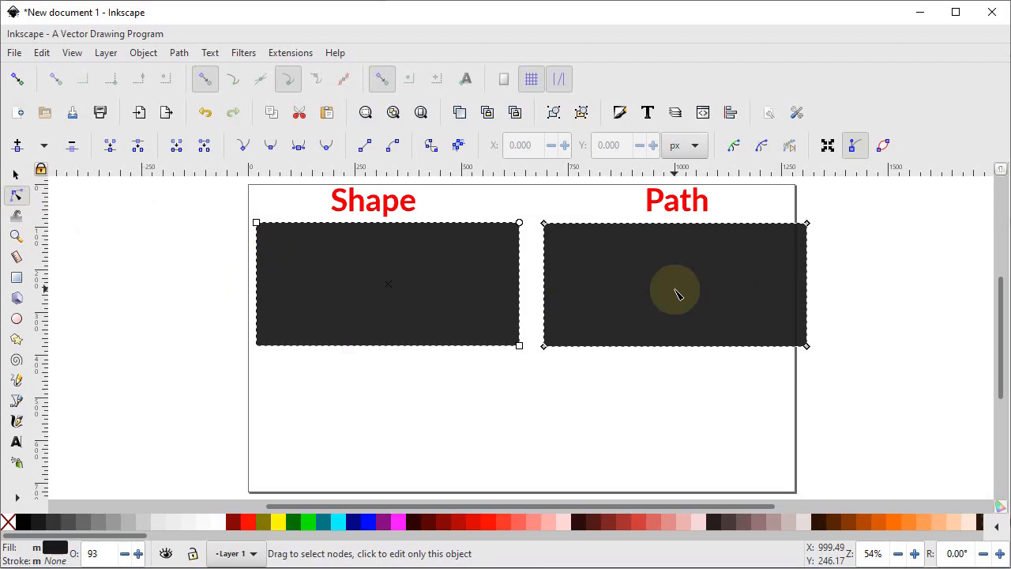
Try resizing the left rectangle by its corner handle and pulling the path's lower-right node outward, and undo the node move
mouse_move(519, 346)
left_mouse_down()
mouse_move(516, 418)
mouse_move(530, 458)
mouse_move(510, 455)
mouse_move(513, 345)
left_mouse_up()
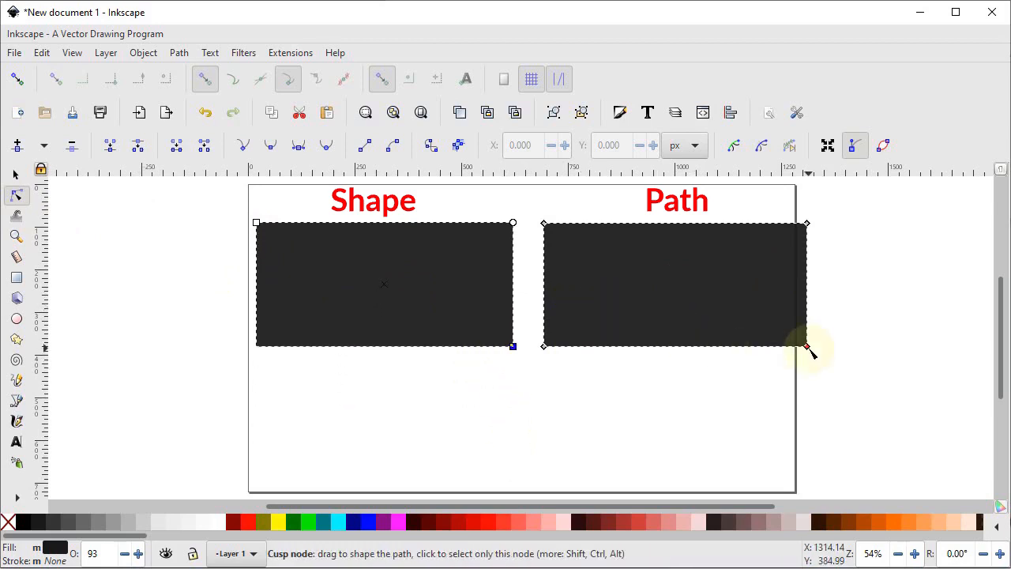
left_click_drag(812, 353, 917, 465)
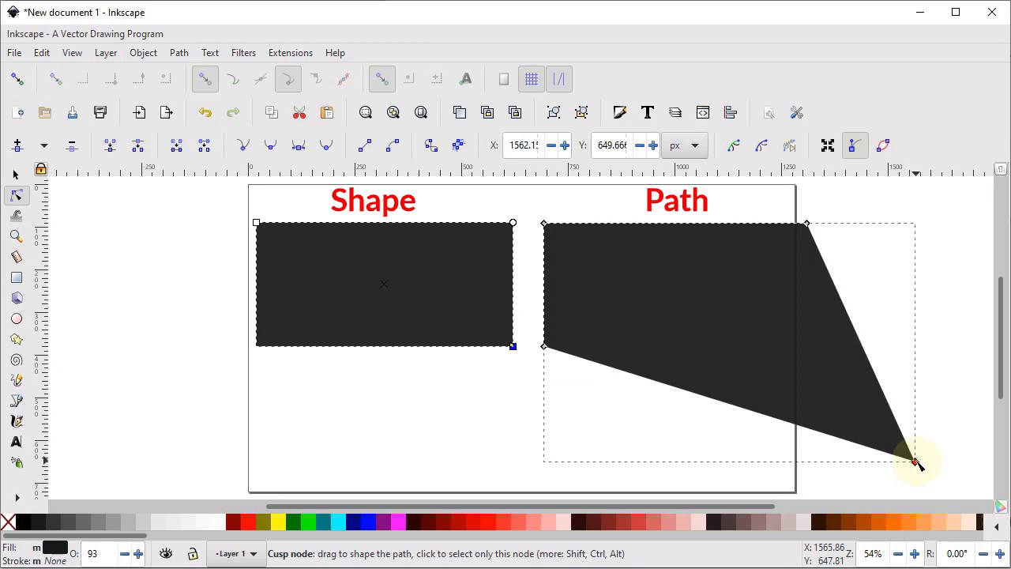
key("ctrl+z")
Delete the left rectangle and move the path rectangle to the middle of the page
left_click(15, 173)
left_click(332, 407)
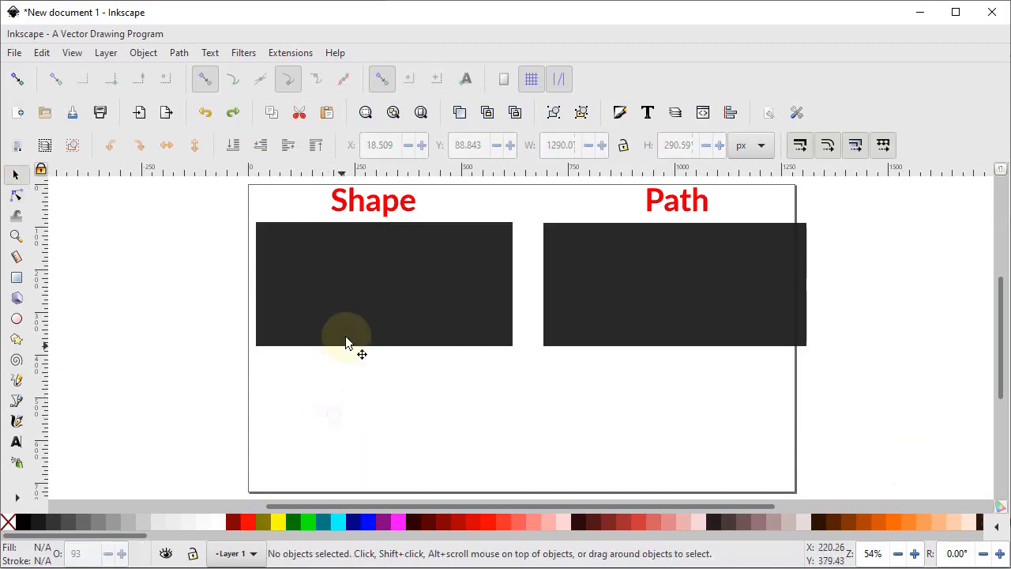
left_click(365, 331)
key("Delete")
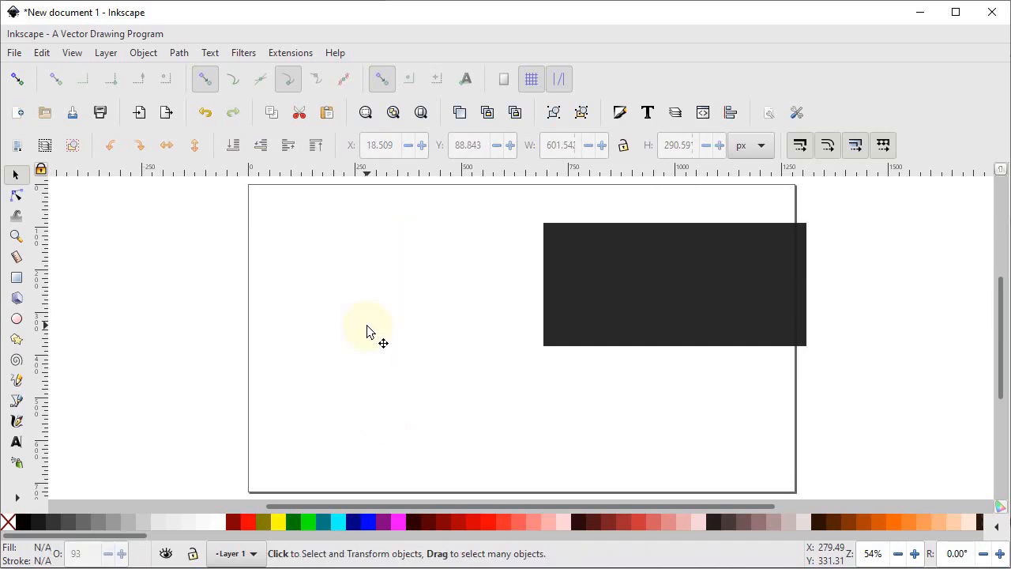
left_click_drag(654, 299, 497, 308)
Insert a node midway along the path's right edge and move it horizontally inward to X about 803 px, forming a notch
left_click(16, 194)
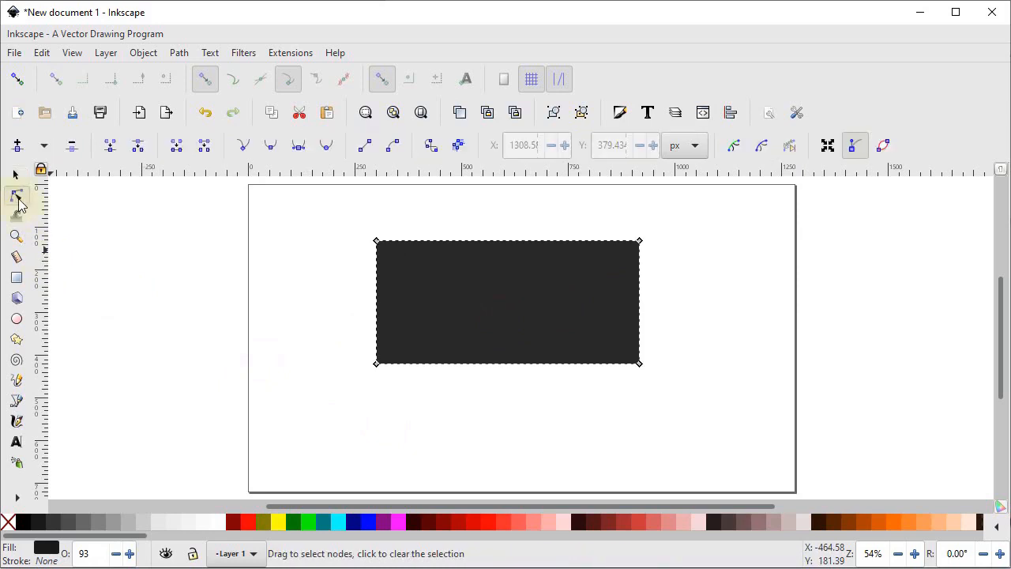
left_click(640, 303)
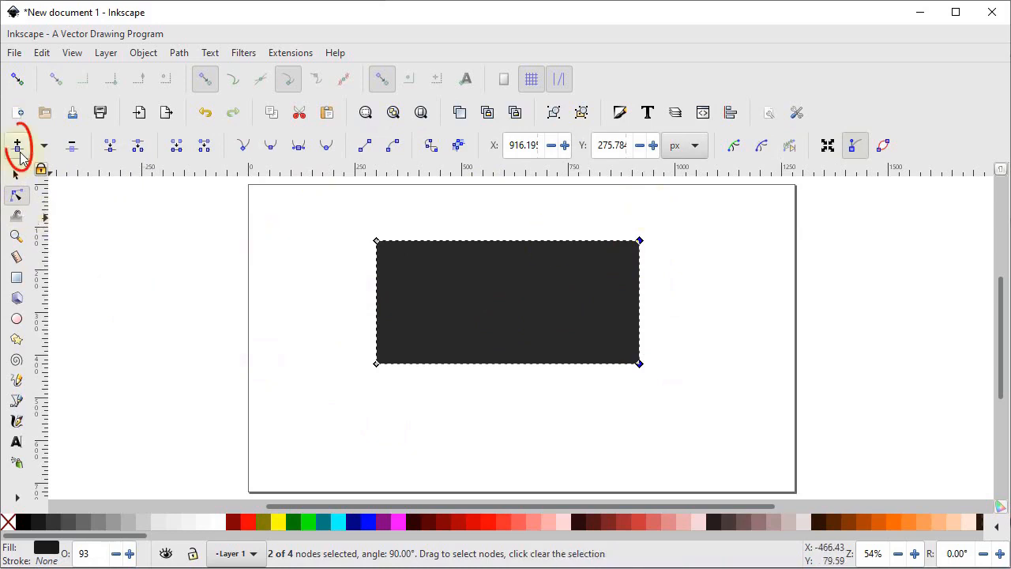
left_click(19, 150)
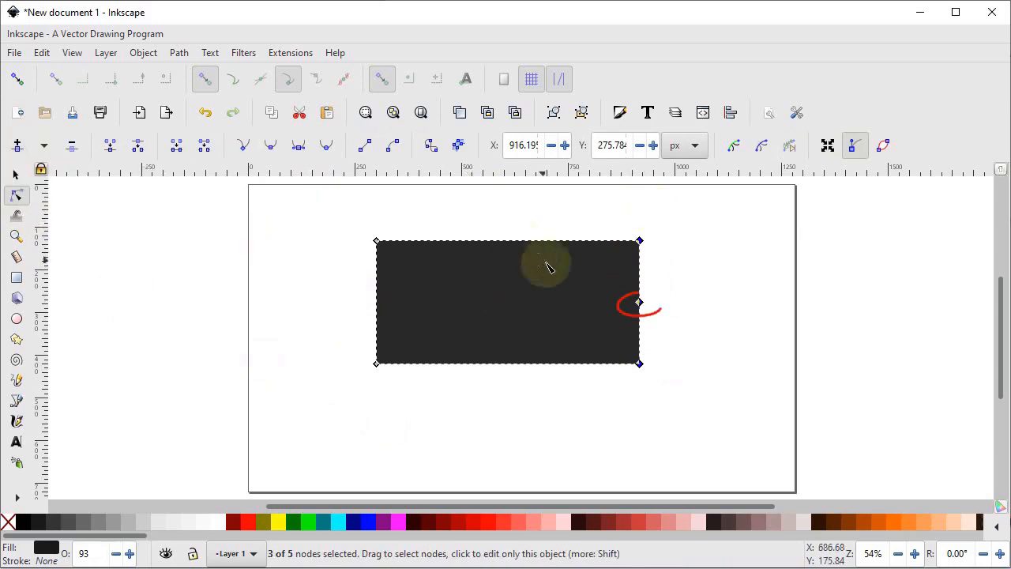
left_click_drag(664, 283, 612, 332)
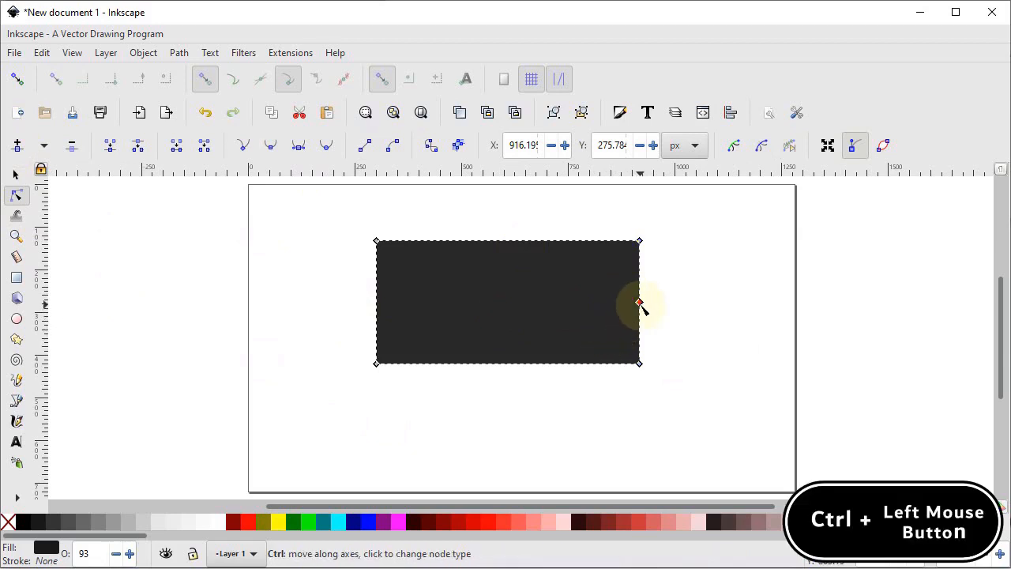
left_click_drag(639, 303, 593, 304, "ctrl")
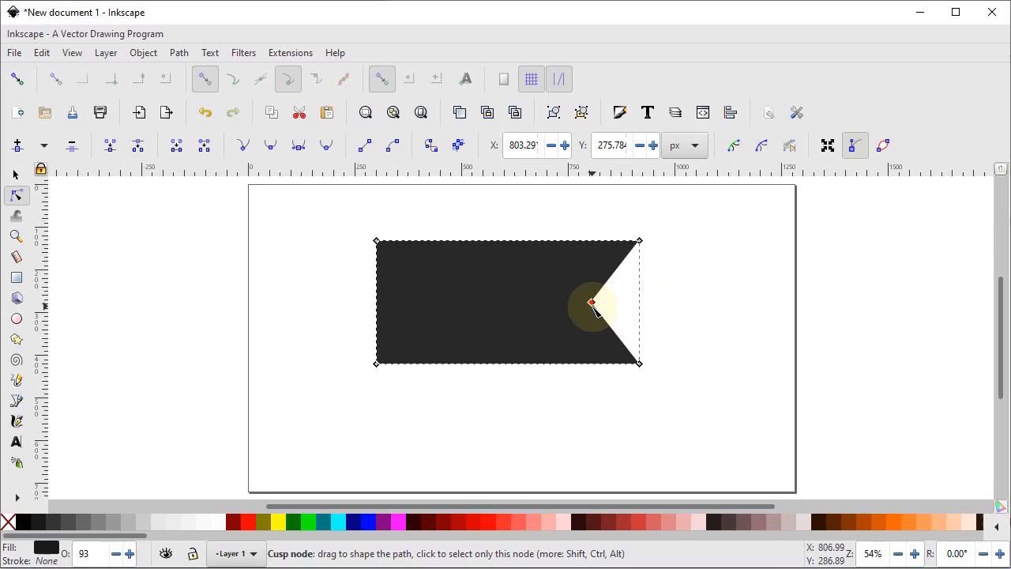
Insert a node midway along the path's left edge and move it horizontally inward to form a matching notch
left_click(378, 310)
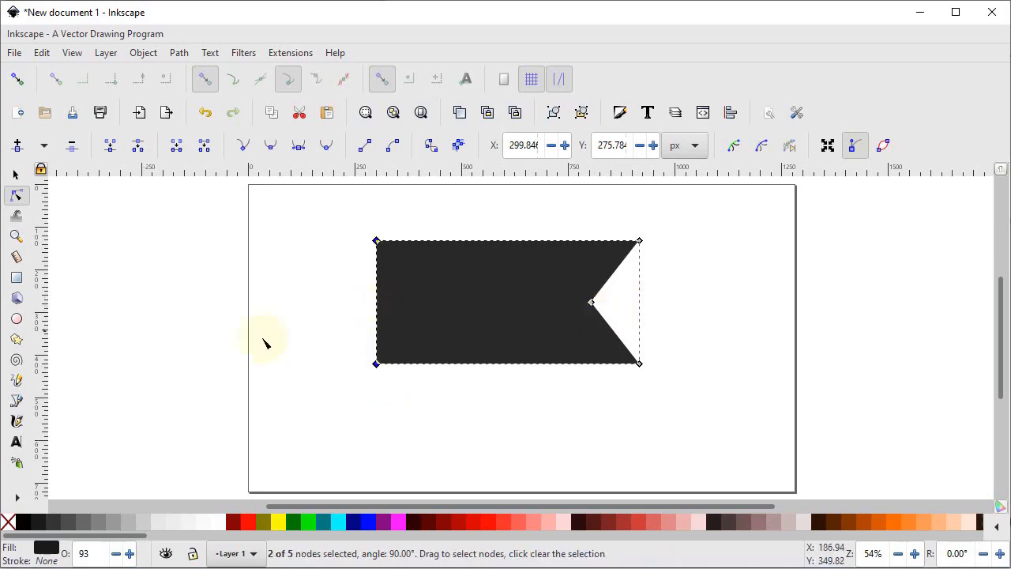
left_click(13, 147)
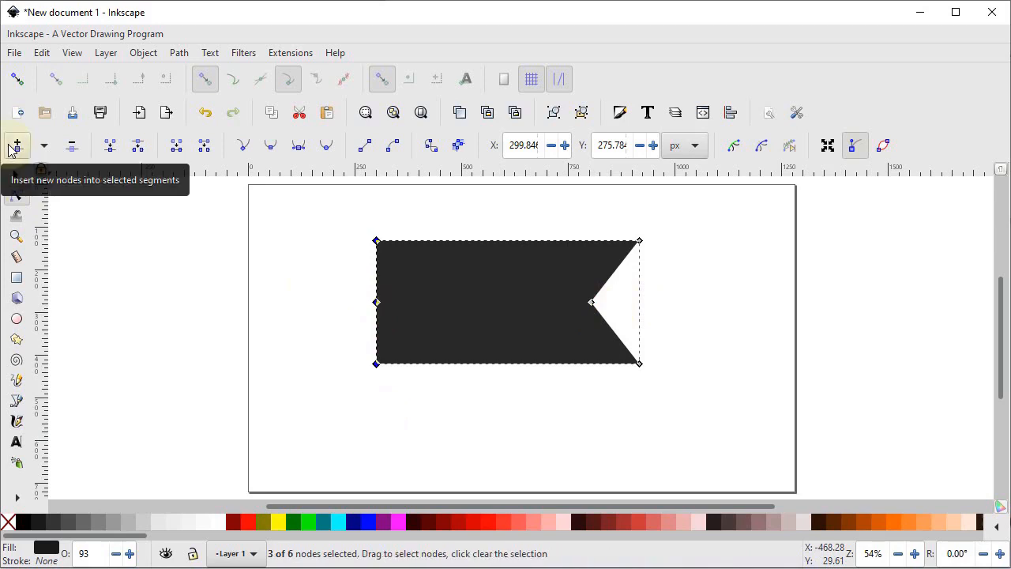
left_click_drag(363, 307, 397, 329)
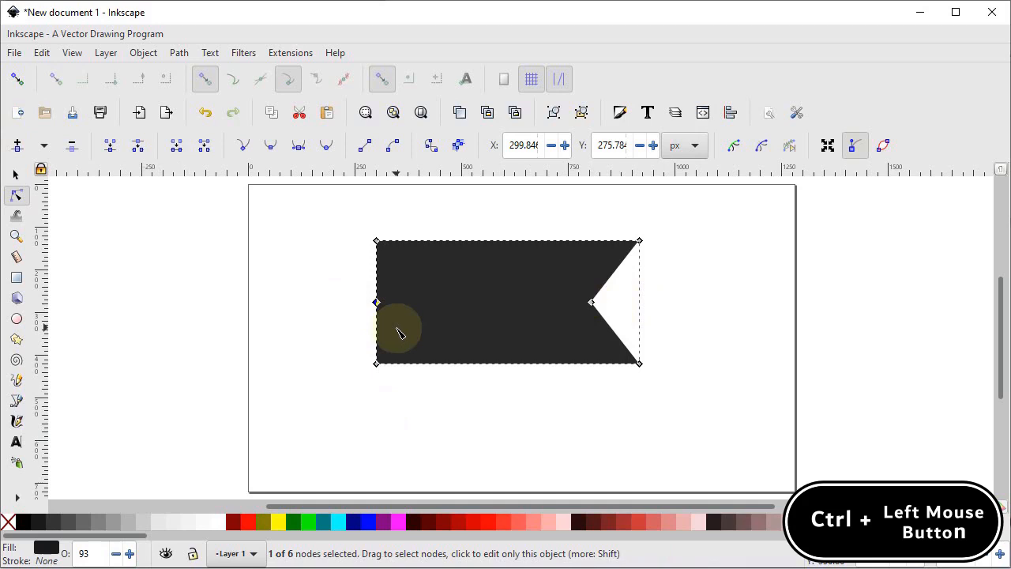
left_click_drag(378, 304, 434, 302)
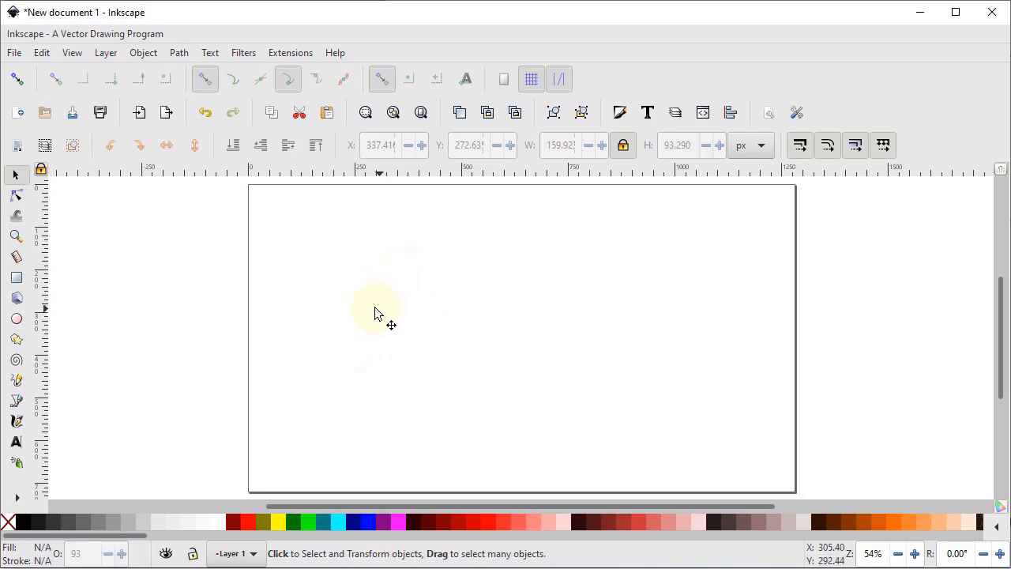
Draw a rectangle about 657 by 333 px on the page and set its size to 600 by 300 px
left_click(15, 278)
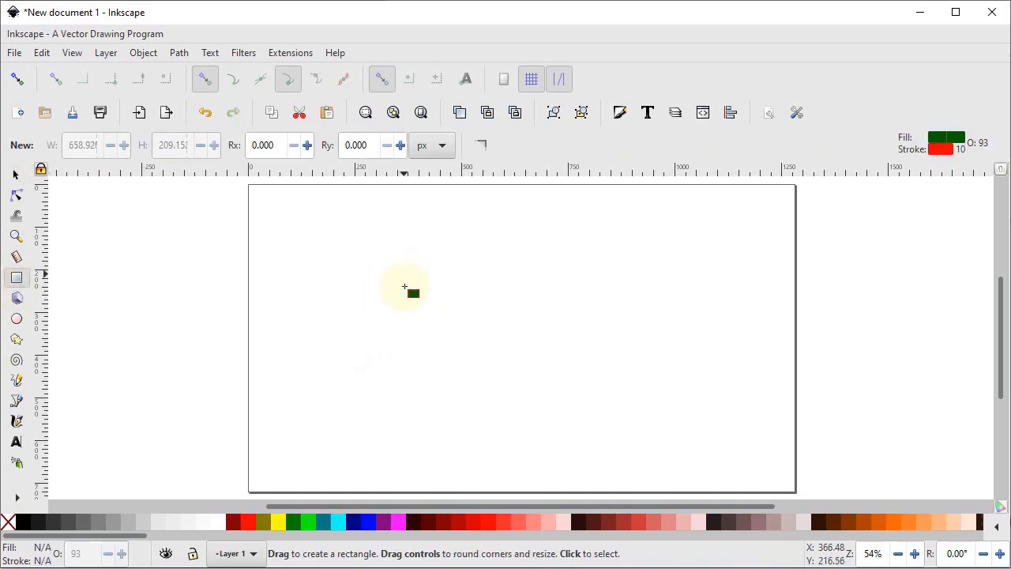
mouse_move(331, 237)
left_mouse_down()
mouse_move(422, 300)
mouse_move(611, 380)
left_mouse_up()
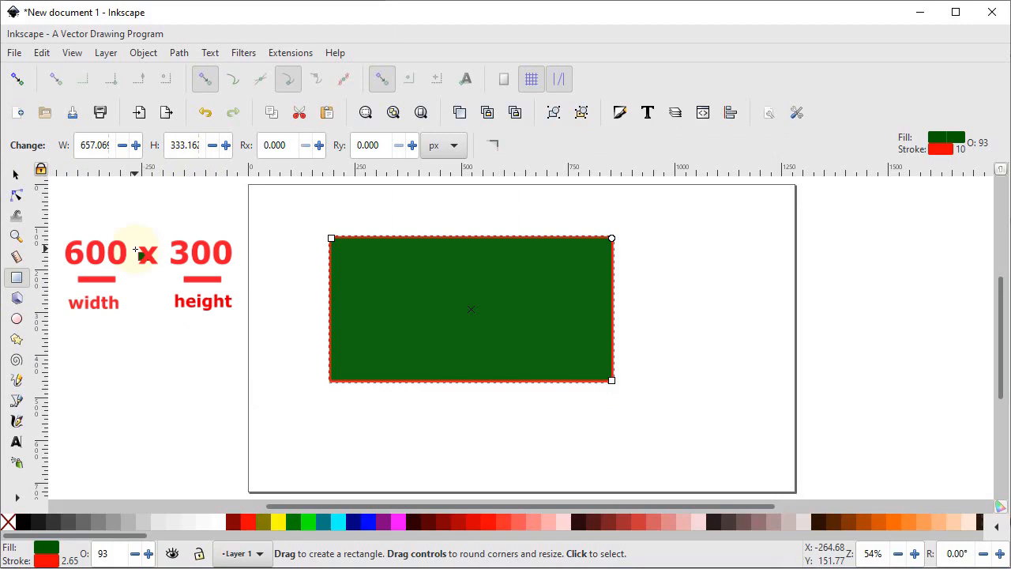
triple_click(98, 145)
type("600")
key("Return")
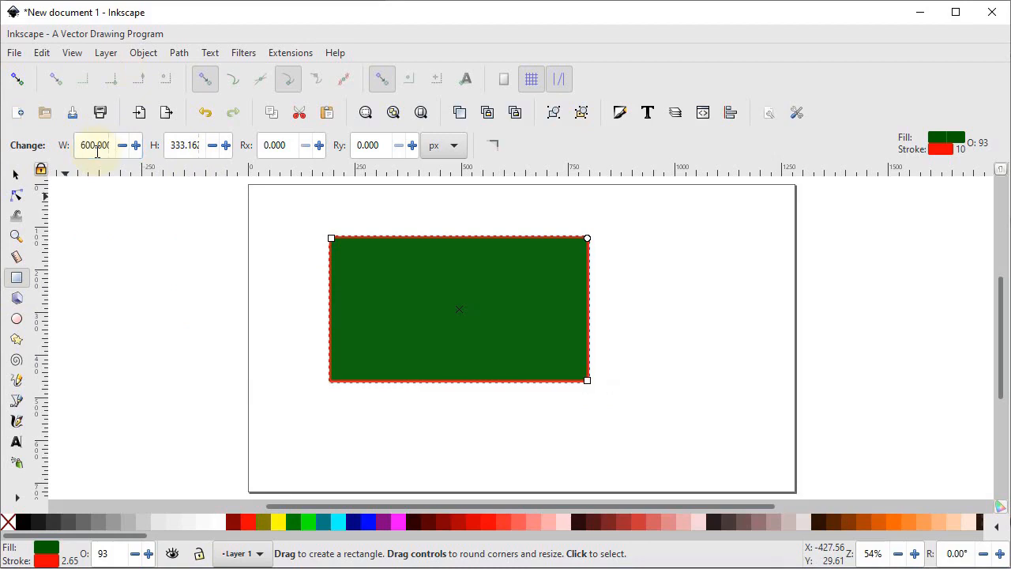
triple_click(186, 145)
type("300")
key("Return")
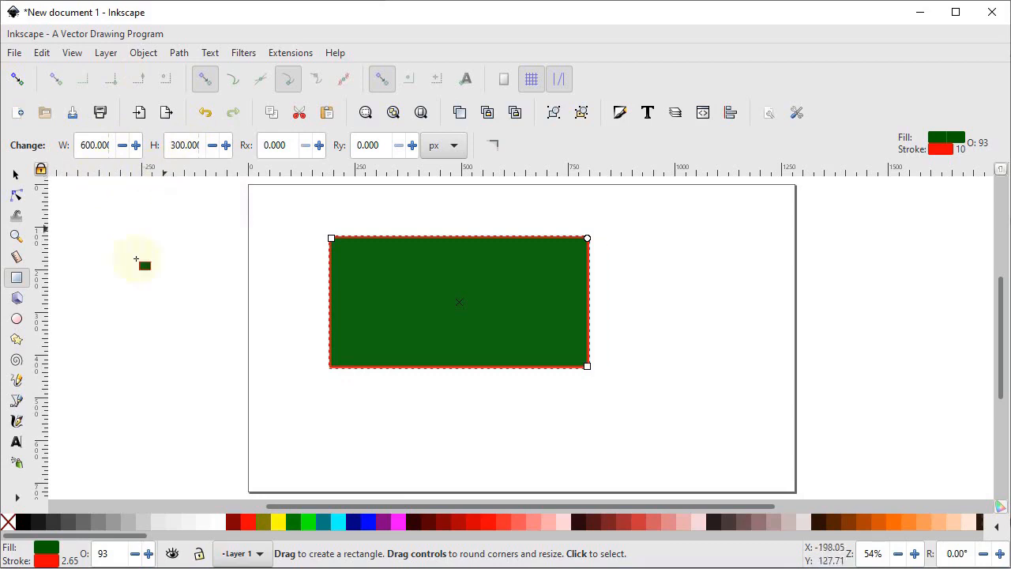
Scale the green rectangle proportionally with the selection tool to about 738 by 375 px overall and deselect it
left_click(15, 178)
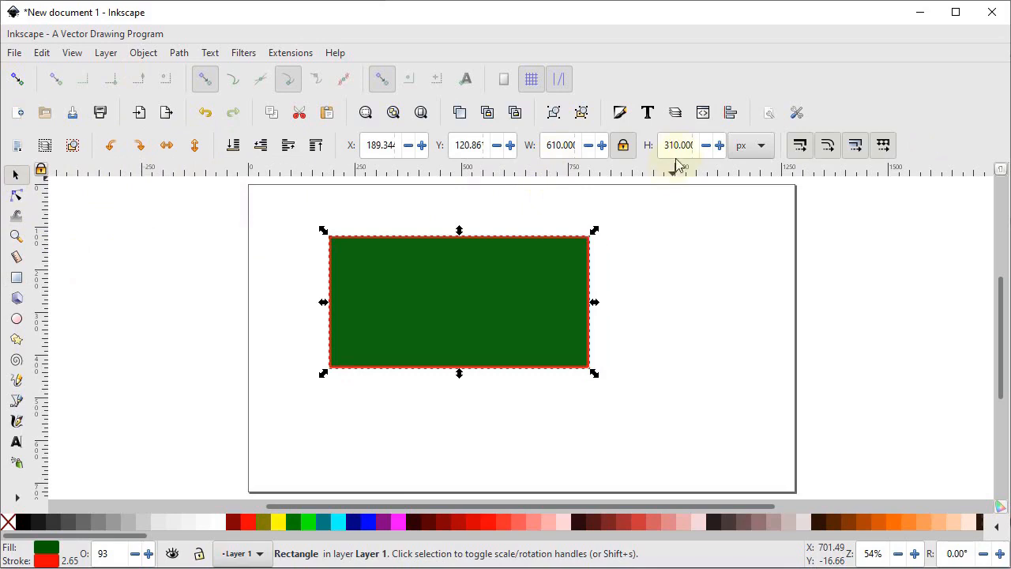
left_click(181, 264)
left_click(350, 271)
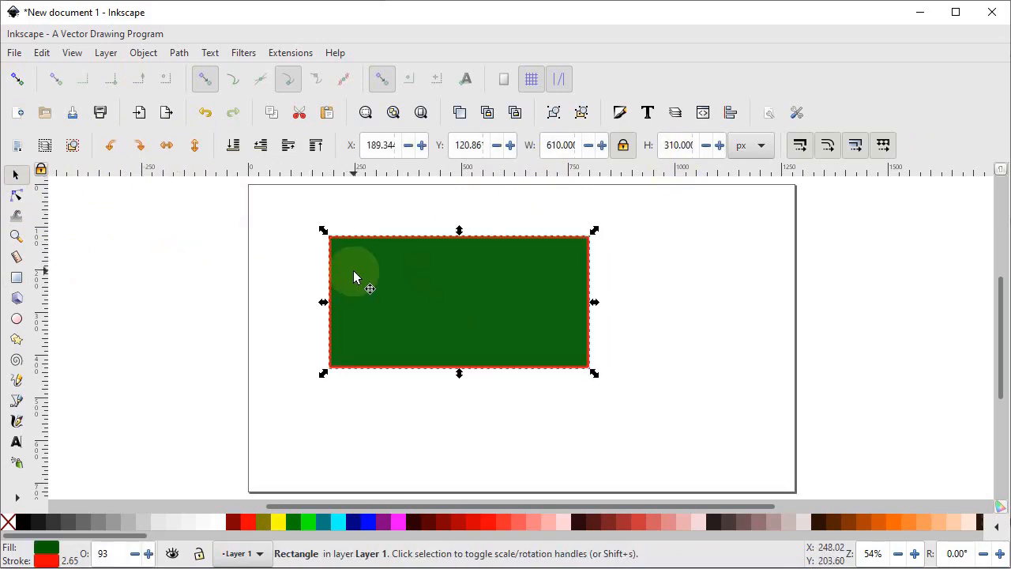
left_click_drag(597, 376, 583, 443)
left_click(581, 443)
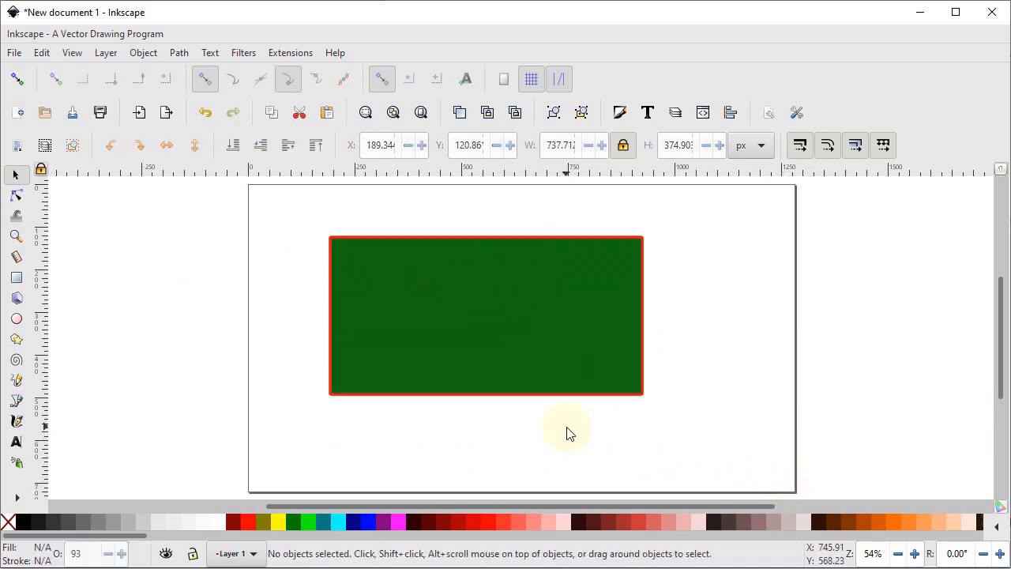
Show the green rectangle's rotation handles, rotate it around its centre and delete it
left_click(516, 344)
left_click(537, 357)
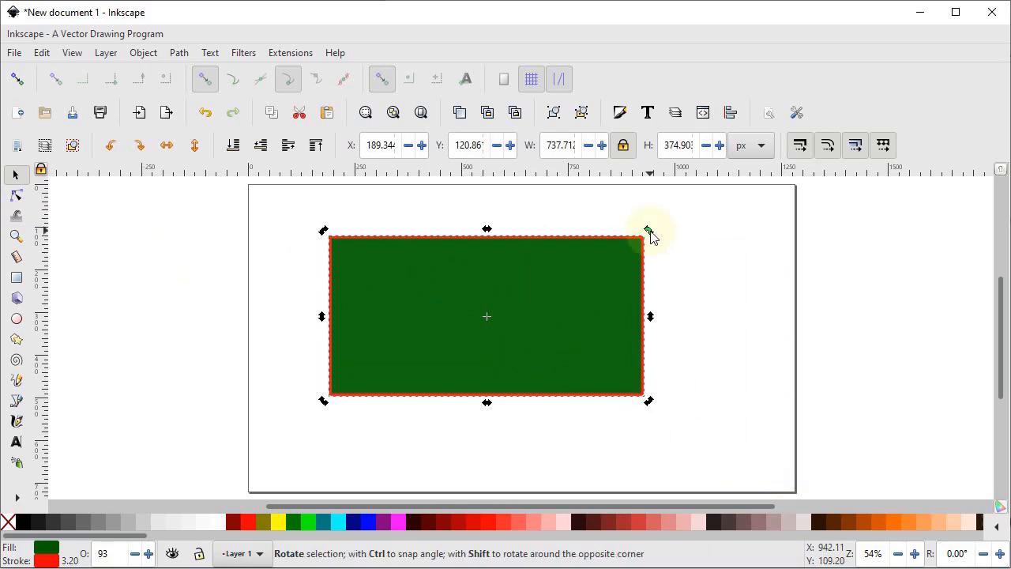
left_click_drag(649, 231, 698, 212)
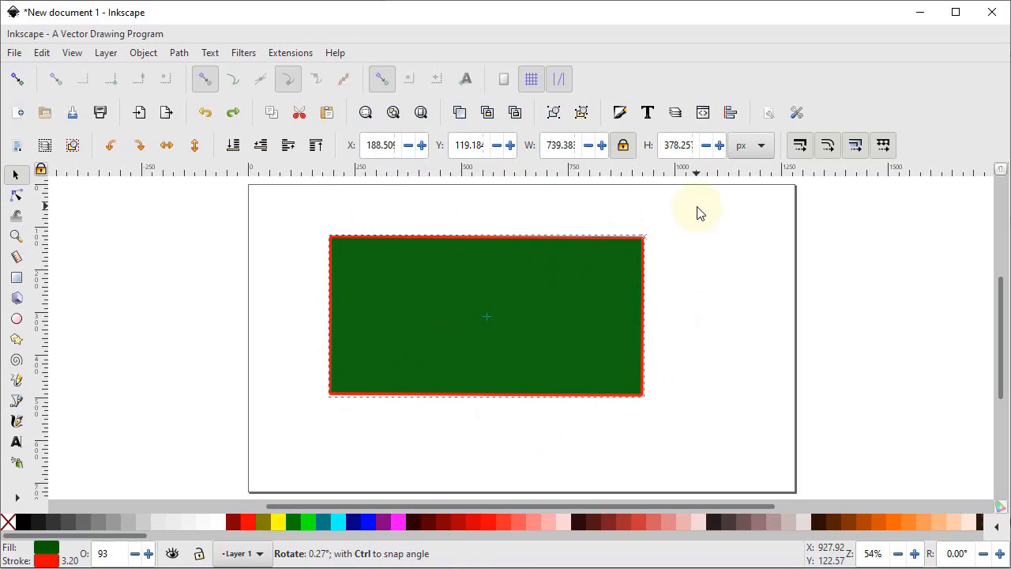
left_click_drag(698, 212, 698, 212)
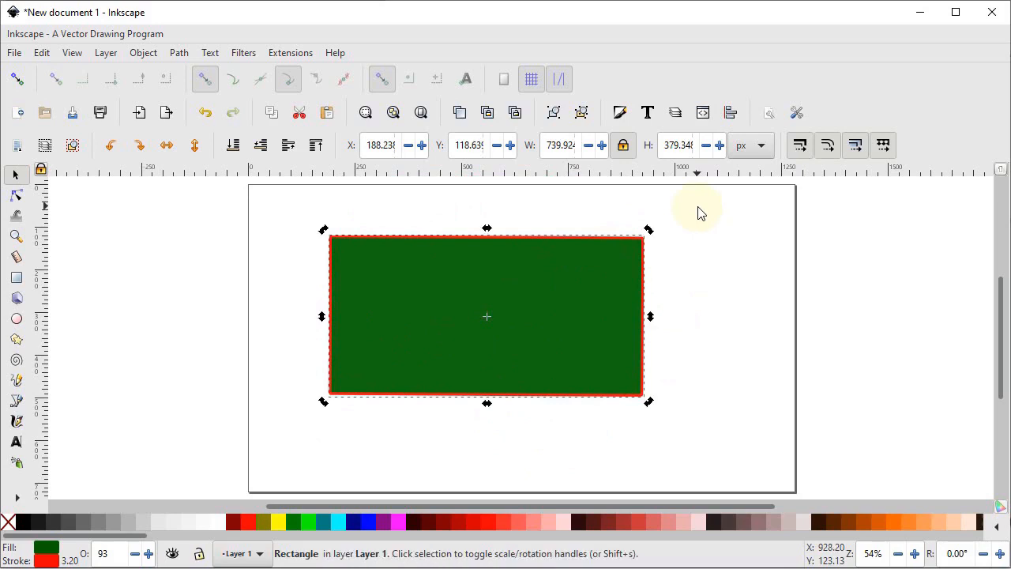
key("Delete")
Draw a 3D box with parallel vanishing lines in the X and Z directions and move it to the page's centre
left_click(17, 299)
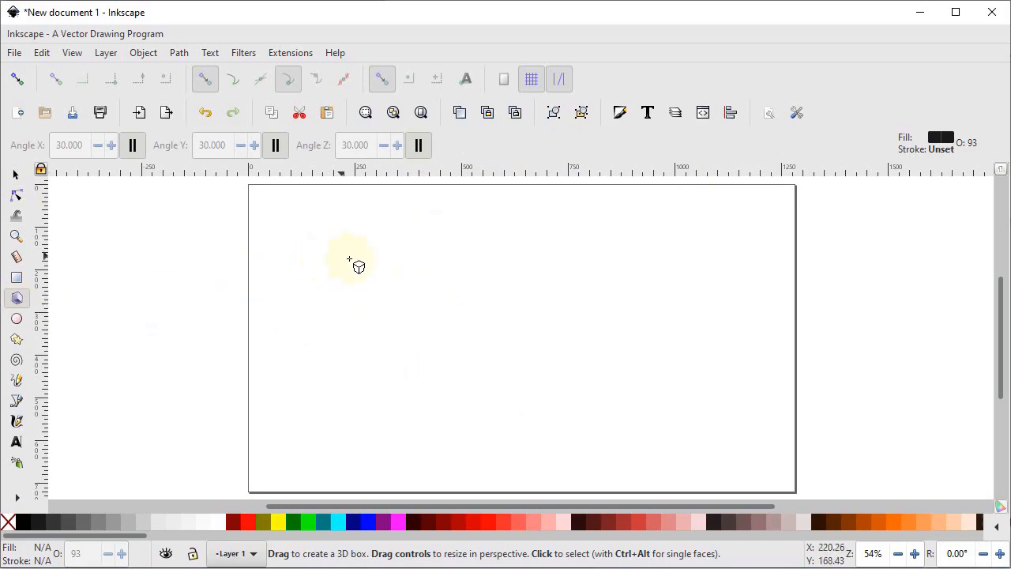
left_click_drag(408, 276, 460, 402)
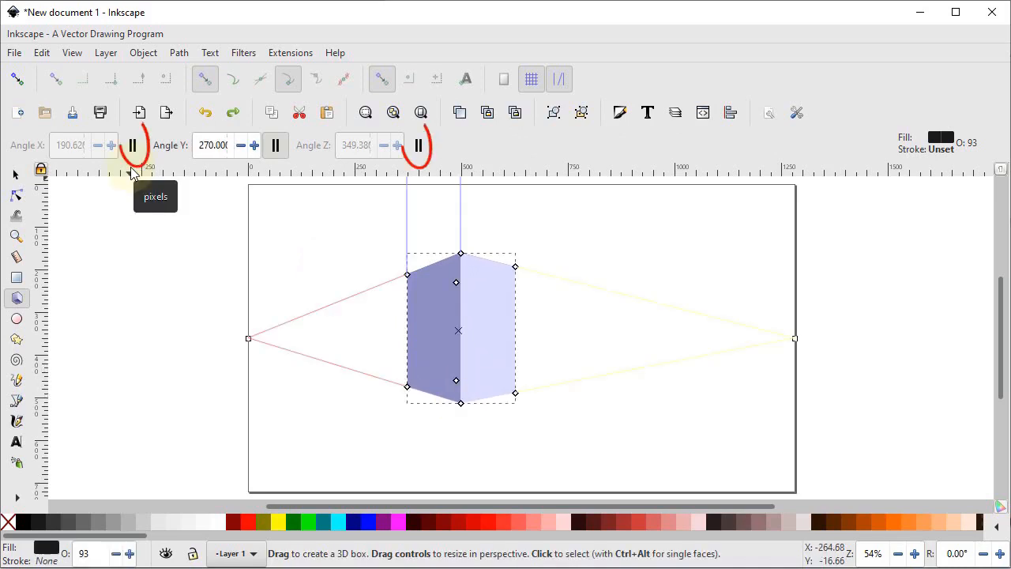
left_click(132, 146)
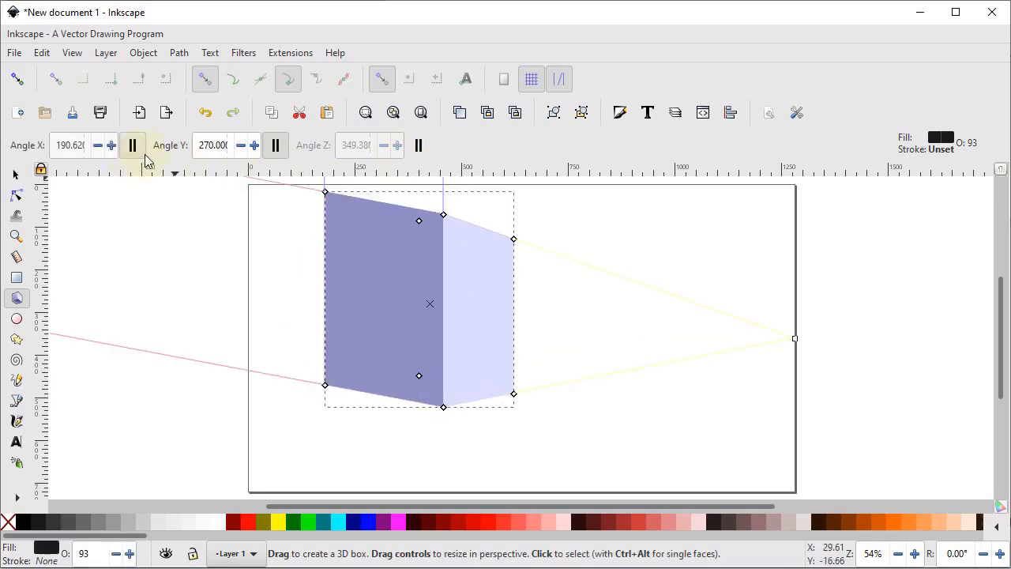
left_click(418, 148)
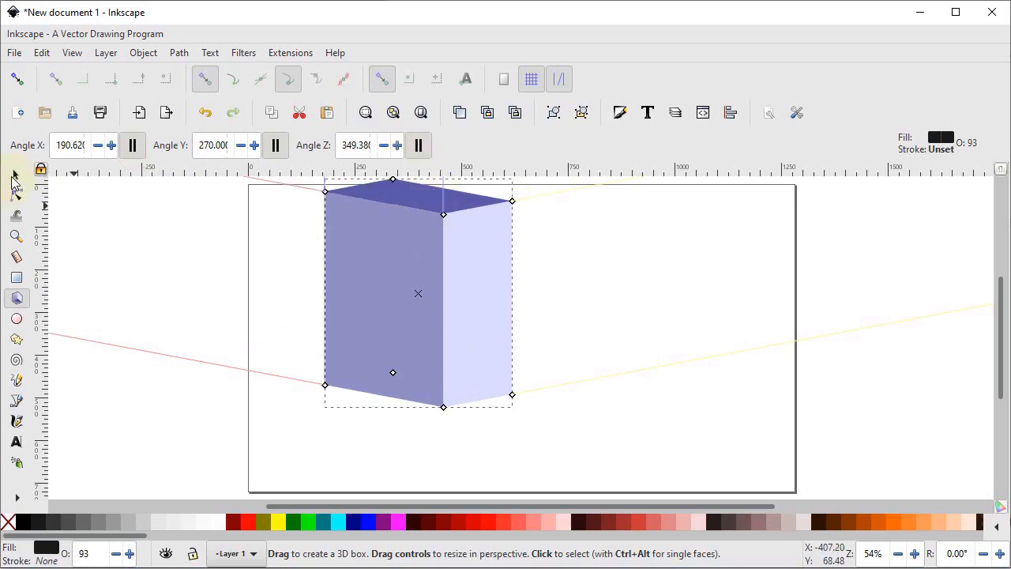
left_click(14, 175)
left_click_drag(399, 255, 472, 308)
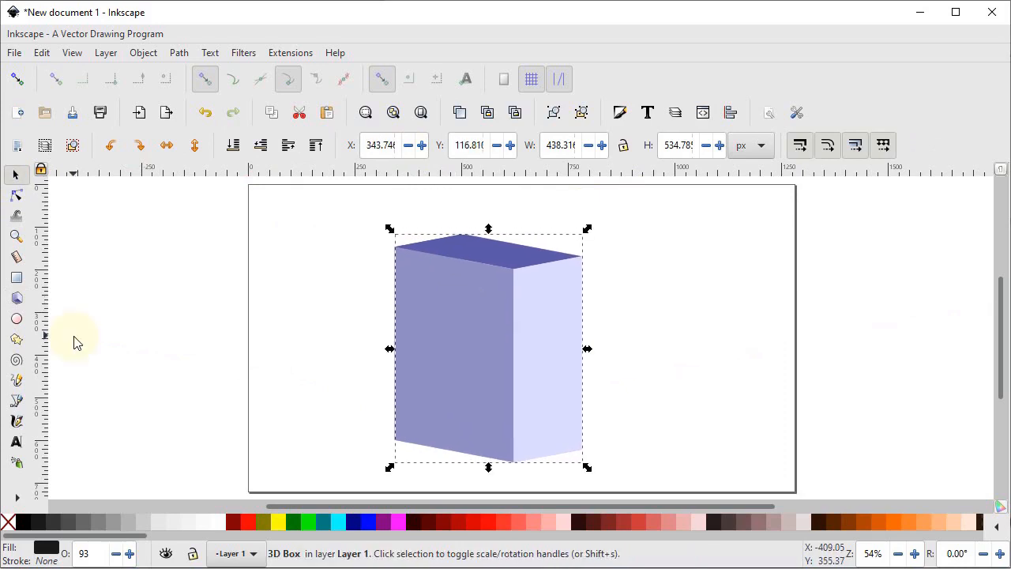
Remove the 3D box's fill and give it a black stroke
left_click(16, 298)
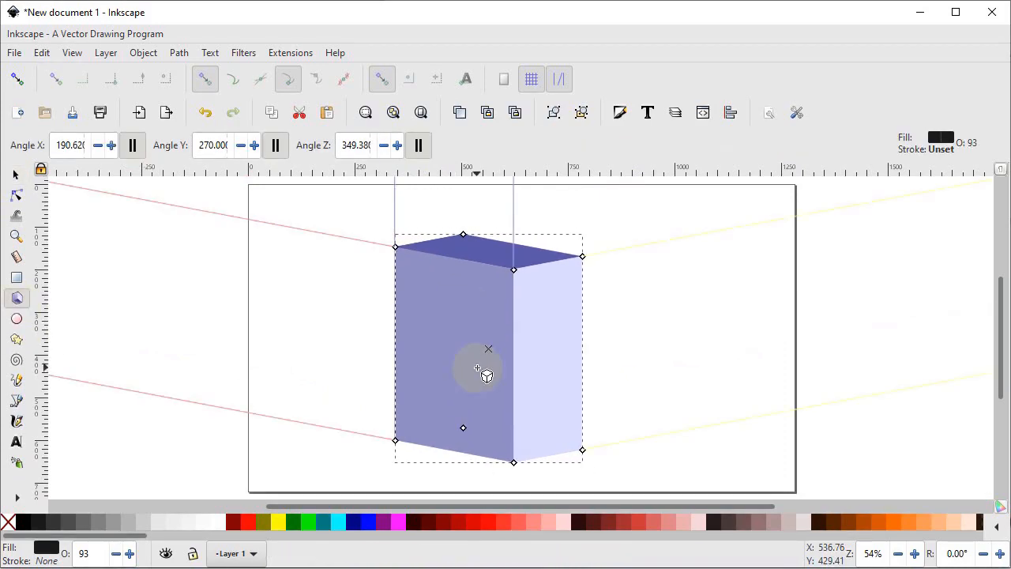
left_click(6, 523)
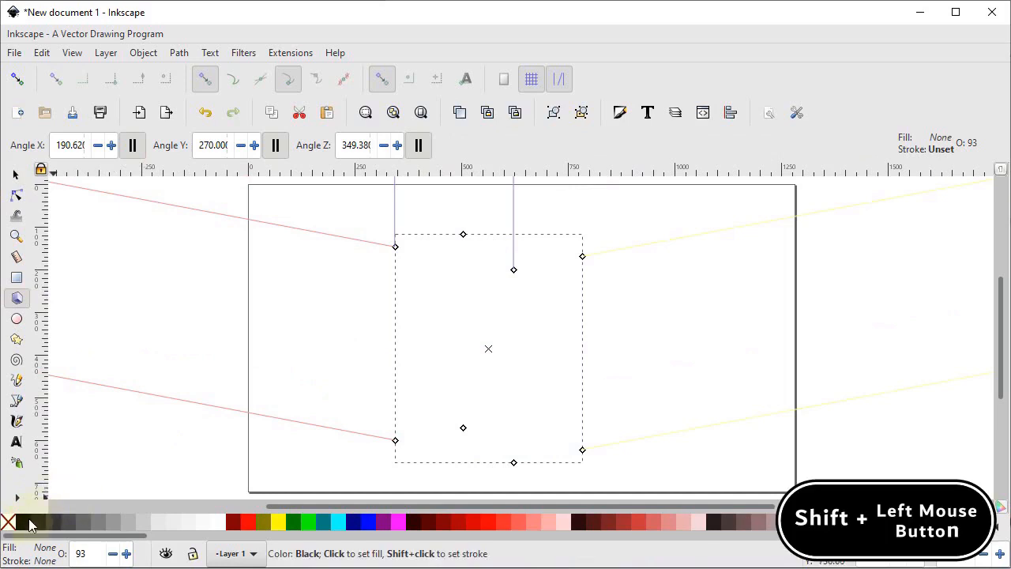
left_click(24, 523, "shift")
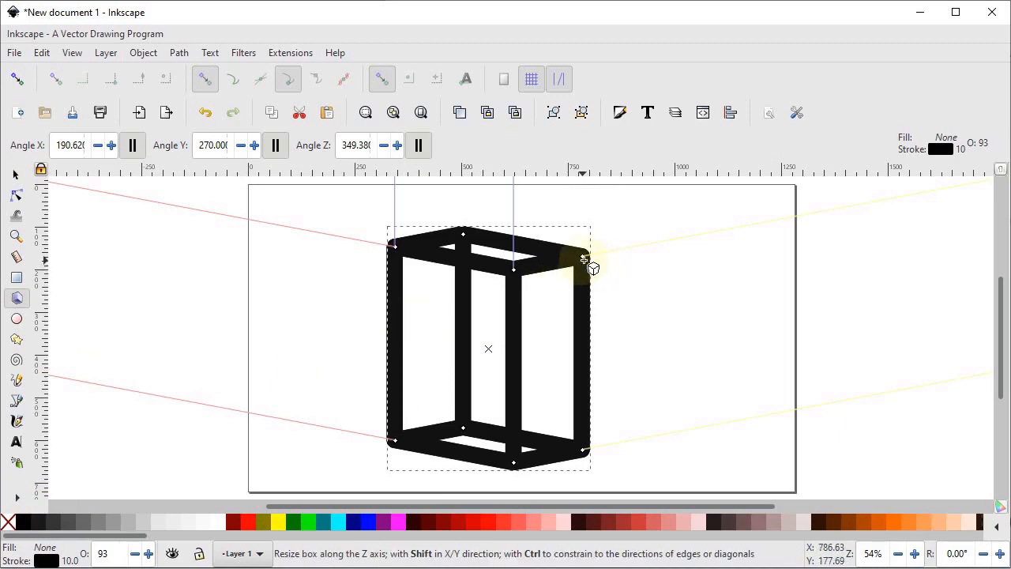
Resize the 3D box from its upper corner to about 692 by 470 px overall and delete it
left_click_drag(584, 255, 675, 288)
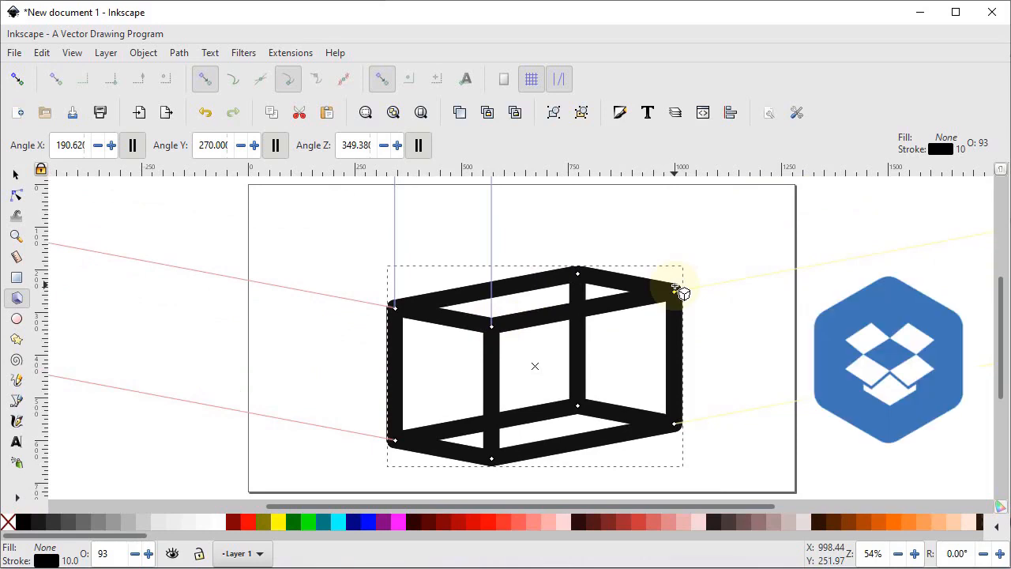
key("s")
left_click(609, 343)
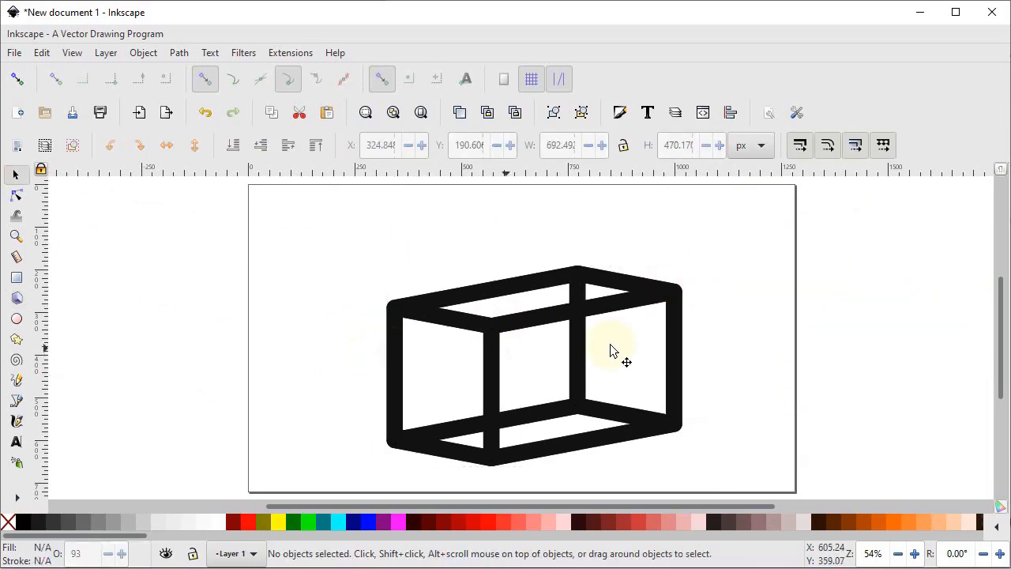
left_click(505, 330)
key("Delete")
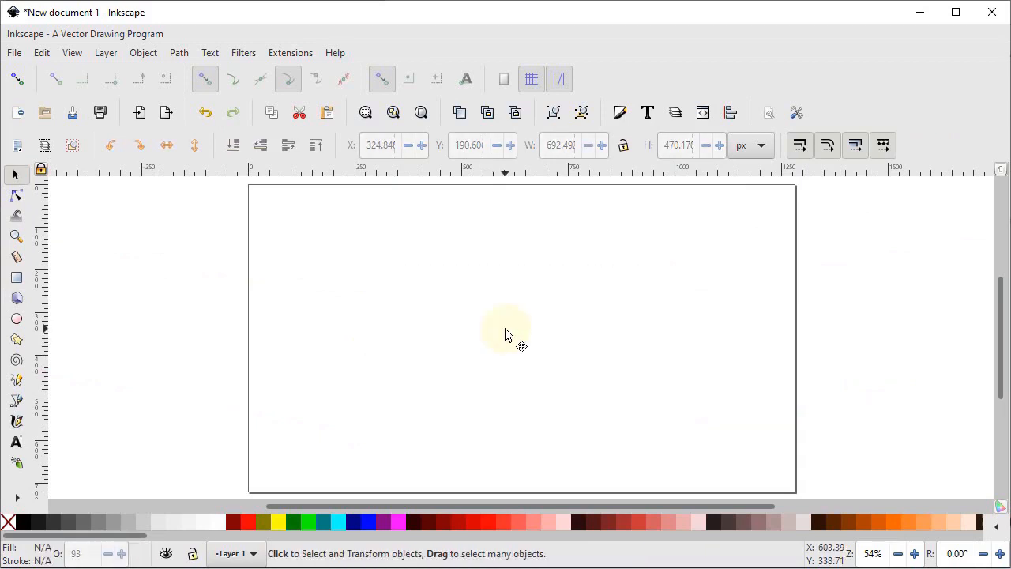
Draw an ellipse in the page's upper-left area and shrink its radii to about 247 by 131 px
left_click(17, 319)
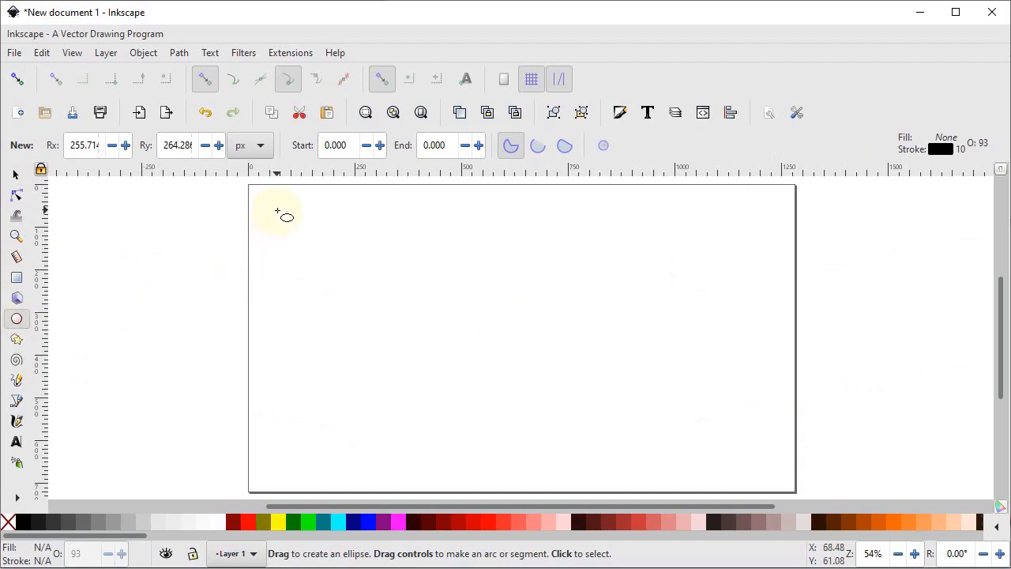
left_click_drag(276, 210, 498, 344)
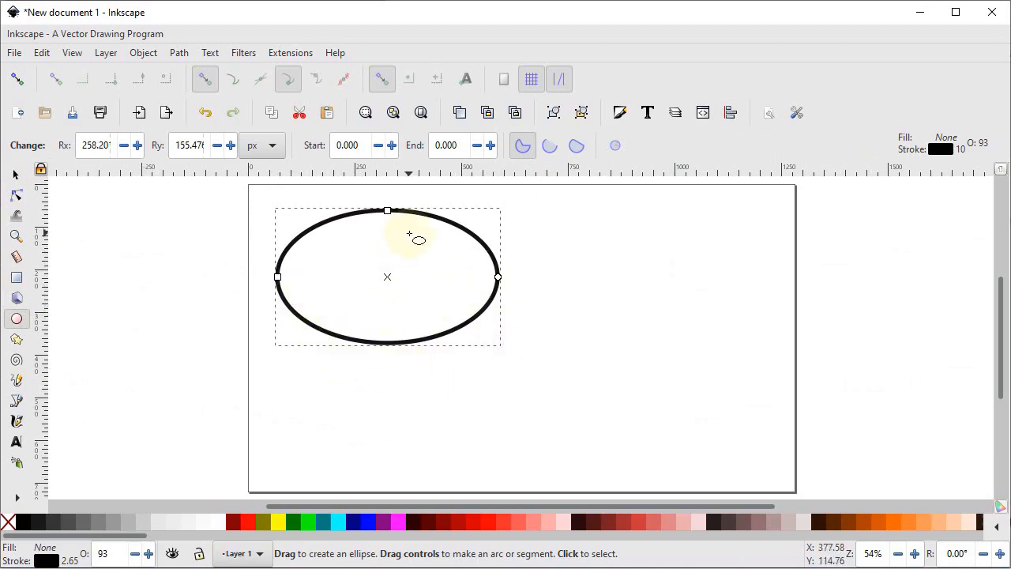
key("ctrl+z")
mouse_move(278, 277)
left_mouse_down()
mouse_move(165, 277)
mouse_move(282, 277)
left_mouse_up()
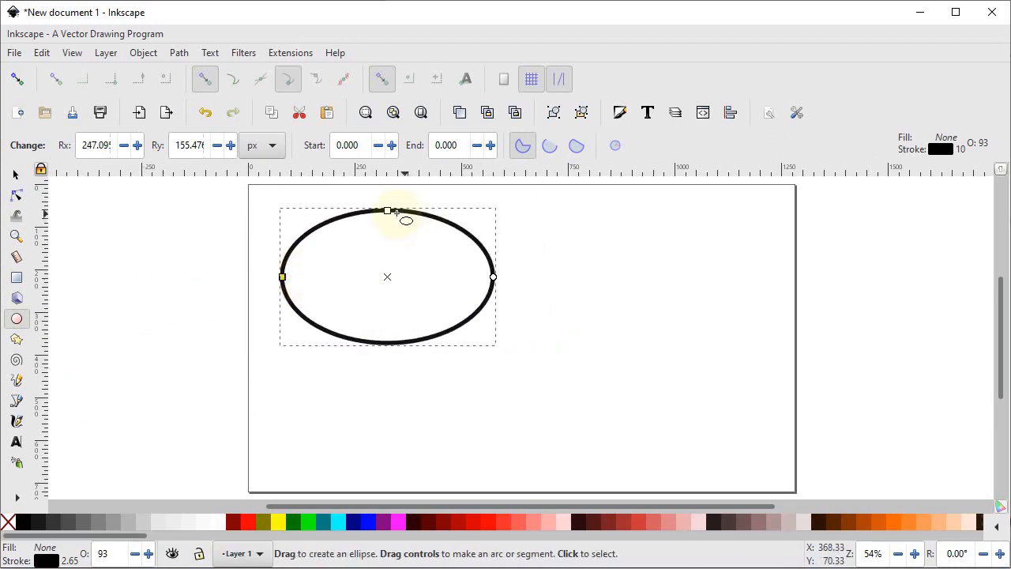
mouse_move(387, 211)
left_mouse_down()
mouse_move(383, 259)
mouse_move(388, 221)
left_mouse_up()
Turn the ellipse into an open arc starting at about 234° and ending at about 90°
left_click_drag(493, 278, 388, 340)
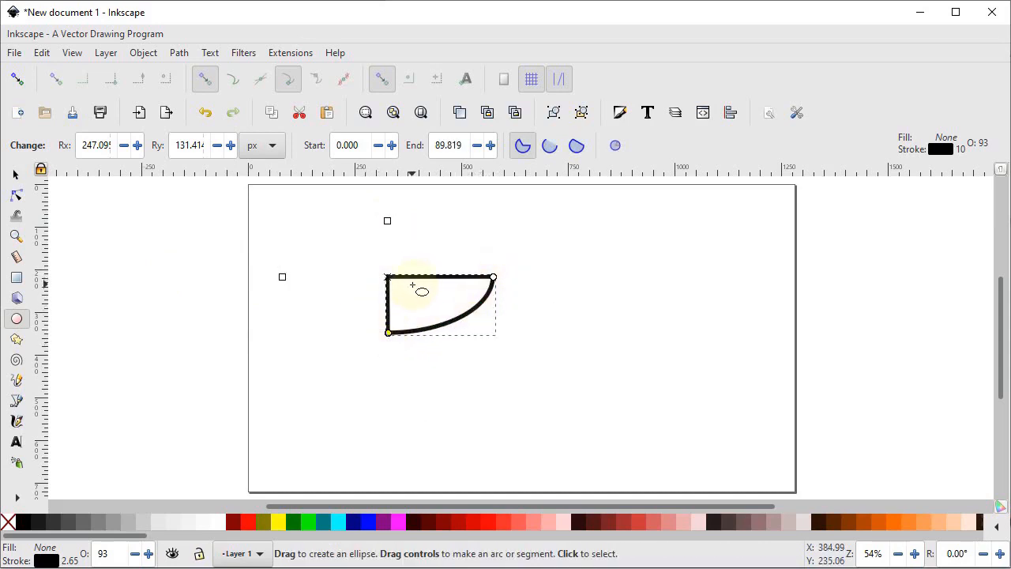
left_click(550, 152)
left_click_drag(492, 276, 325, 231)
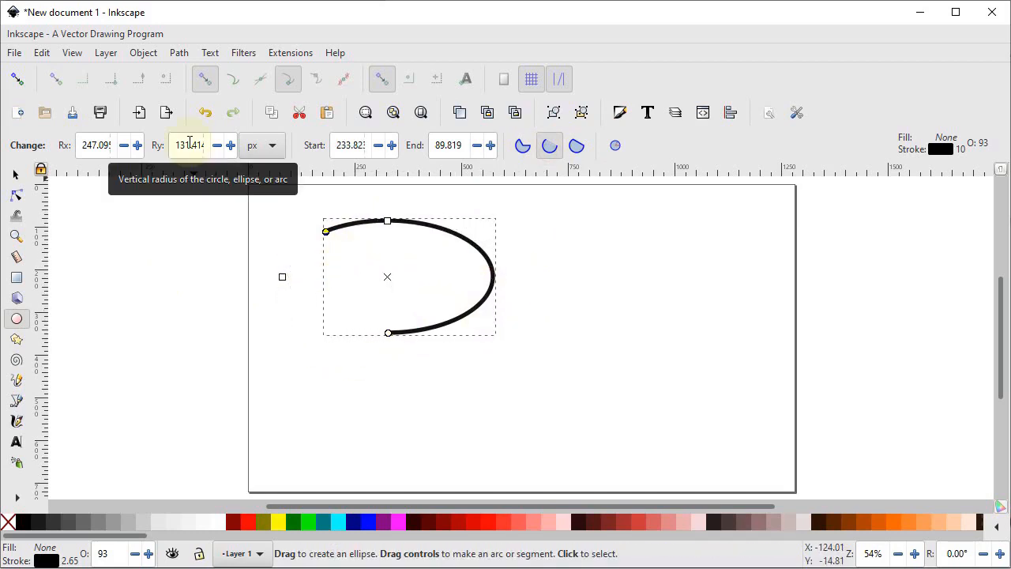
Convert the arc to a path and show its editable nodes
left_click(183, 54)
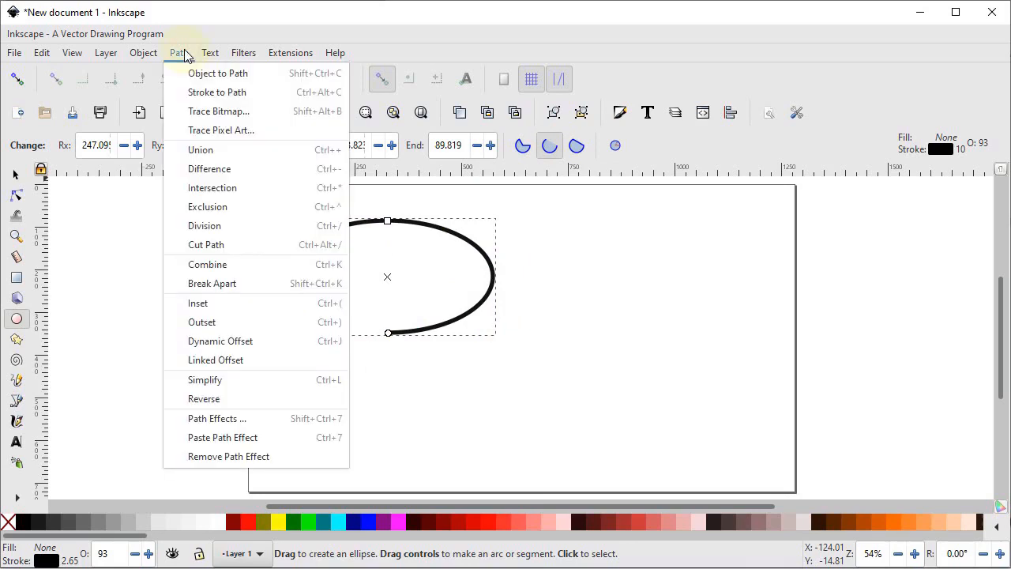
left_click(192, 72)
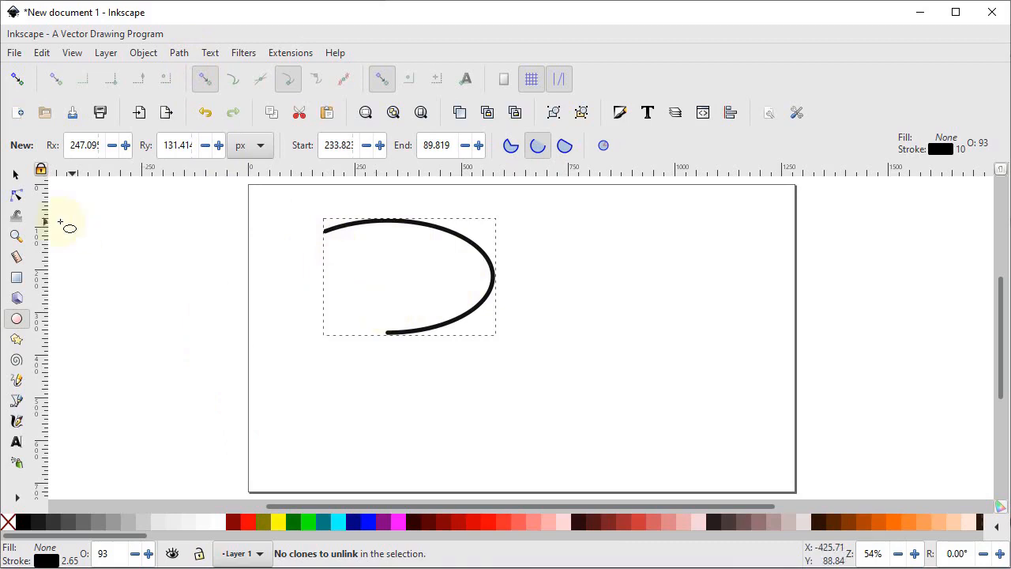
left_click(16, 195)
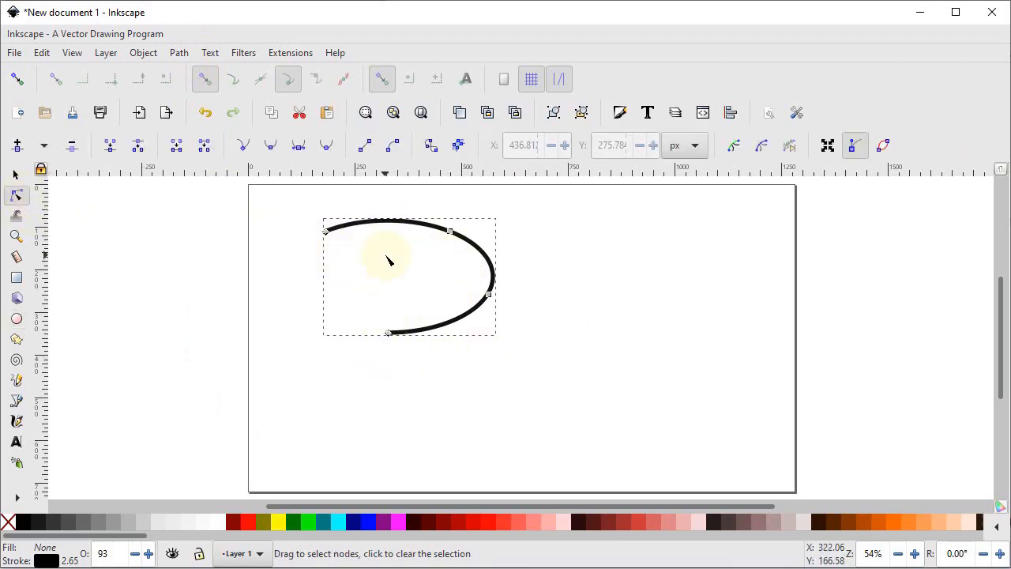
Draw a second ellipse below the arc with radii of about 367 by 117 px and make it a whole ellipse
left_click(17, 318)
left_click_drag(361, 352, 673, 449)
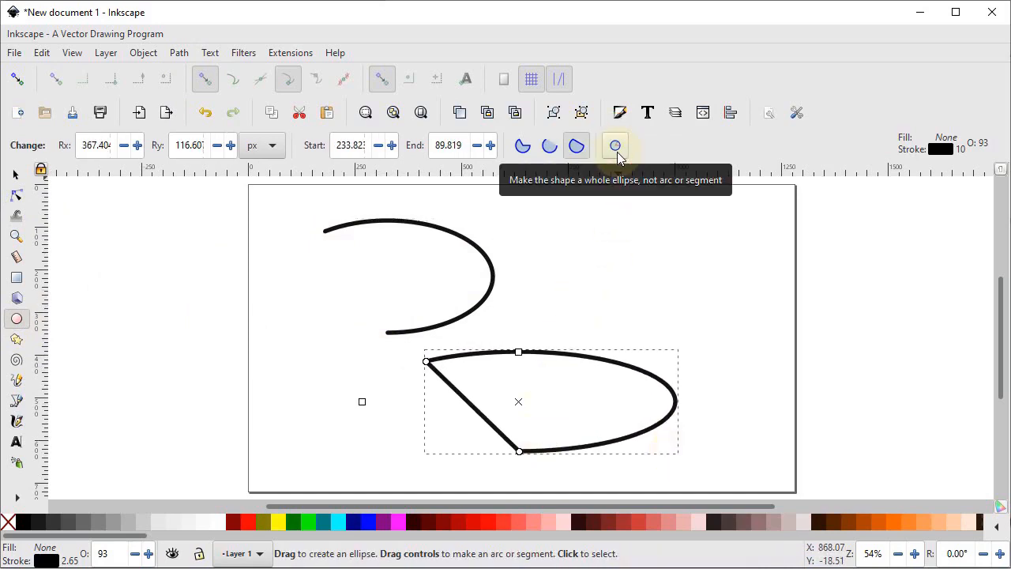
left_click(616, 146)
Fill the lower ellipse with red, and delete both the arc and the ellipse
left_click(14, 174)
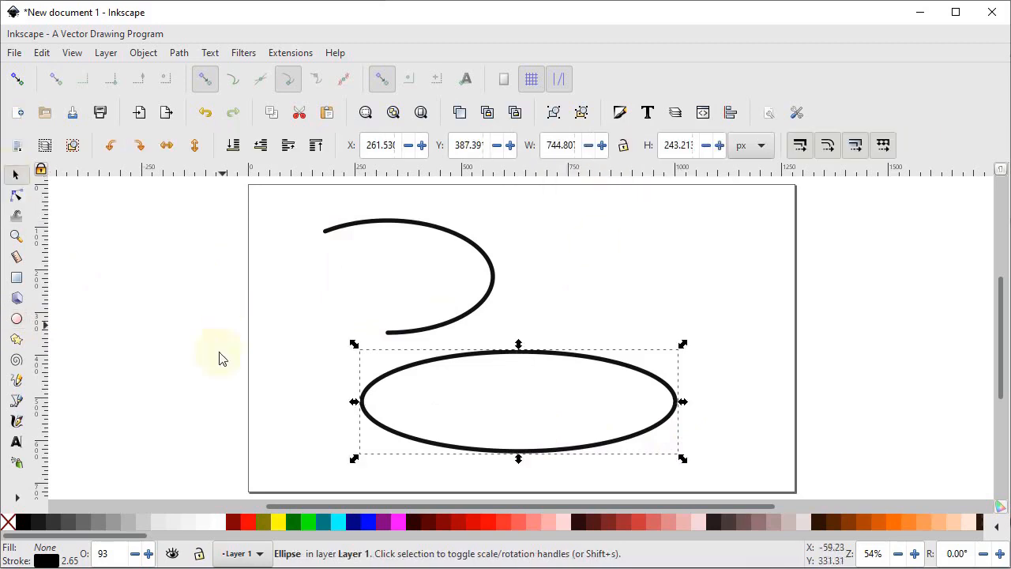
left_click(249, 523)
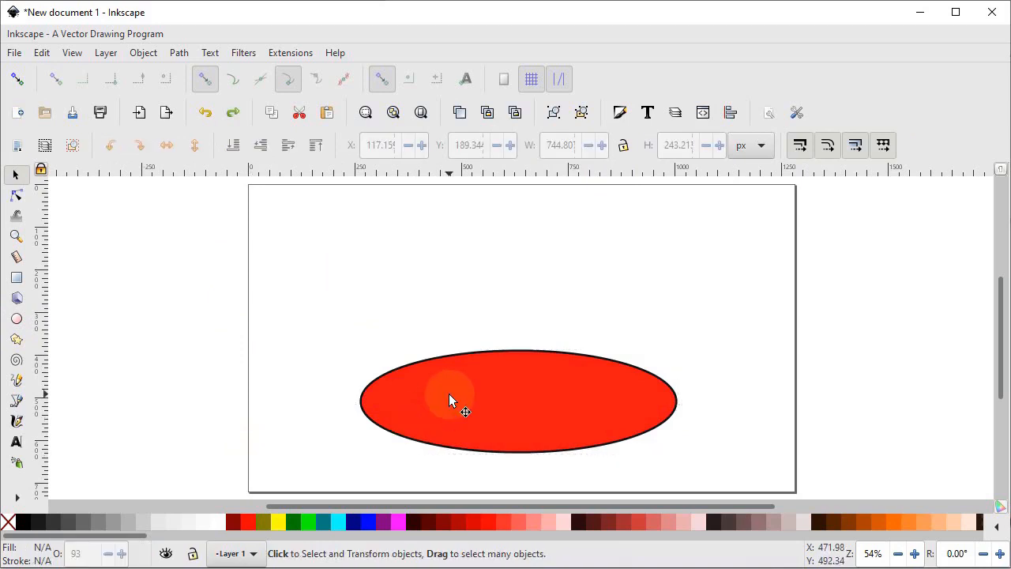
left_click(448, 393)
key("Delete")
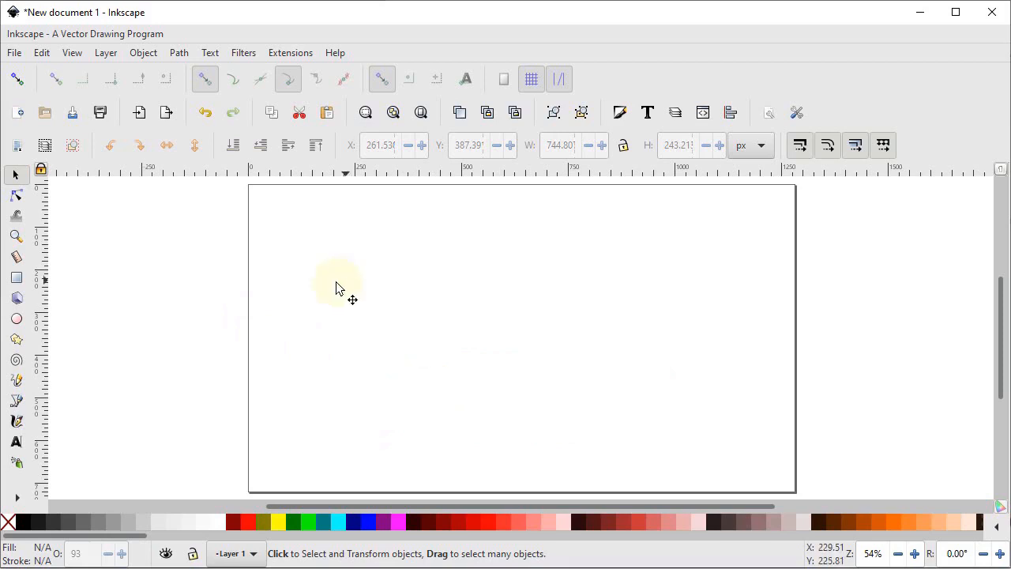
Draw a perfect red circle with a radius of about 194 px near the page's centre
left_click(16, 320)
left_click(406, 214, "ctrl")
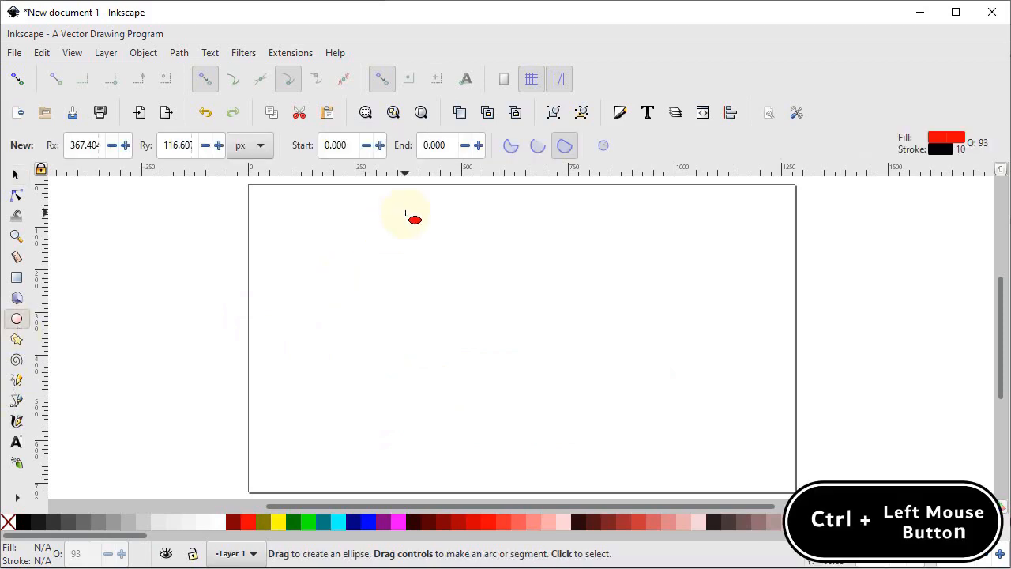
key("ctrl")
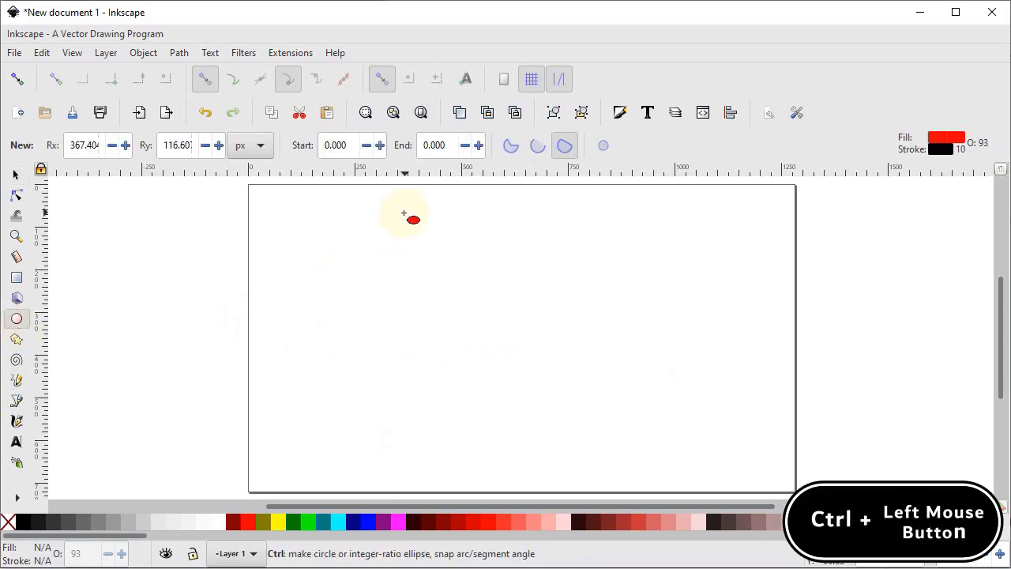
left_click_drag(386, 225, 553, 417)
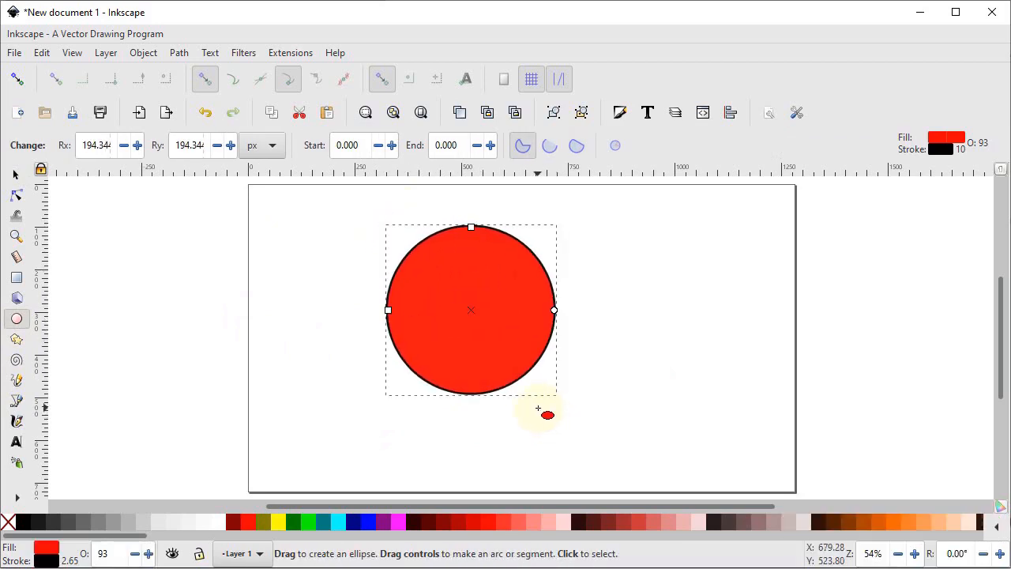
key("ctrl+z")
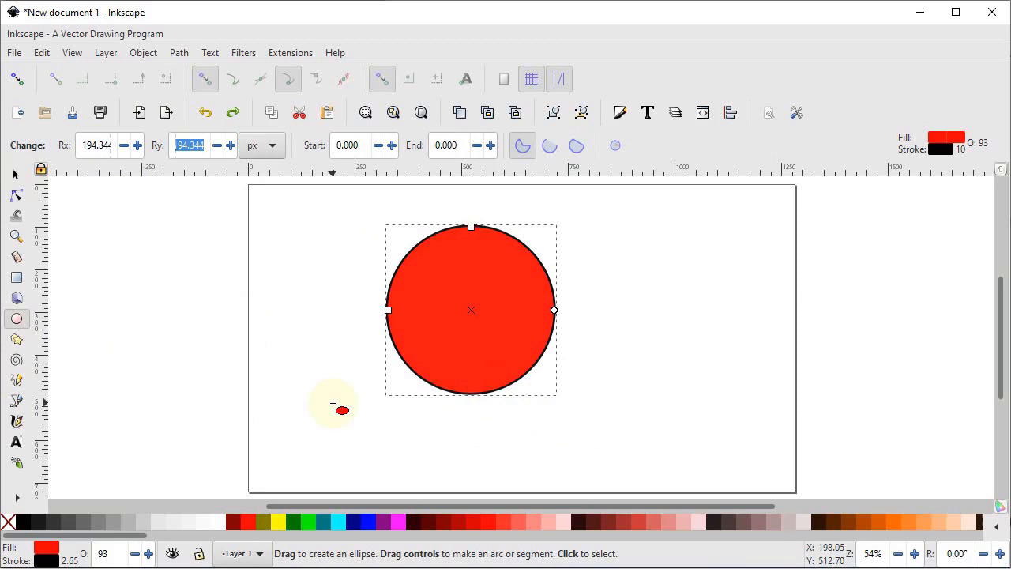
Lock the circle's width-to-height ratio and set its width to 500 px
left_click(8, 175)
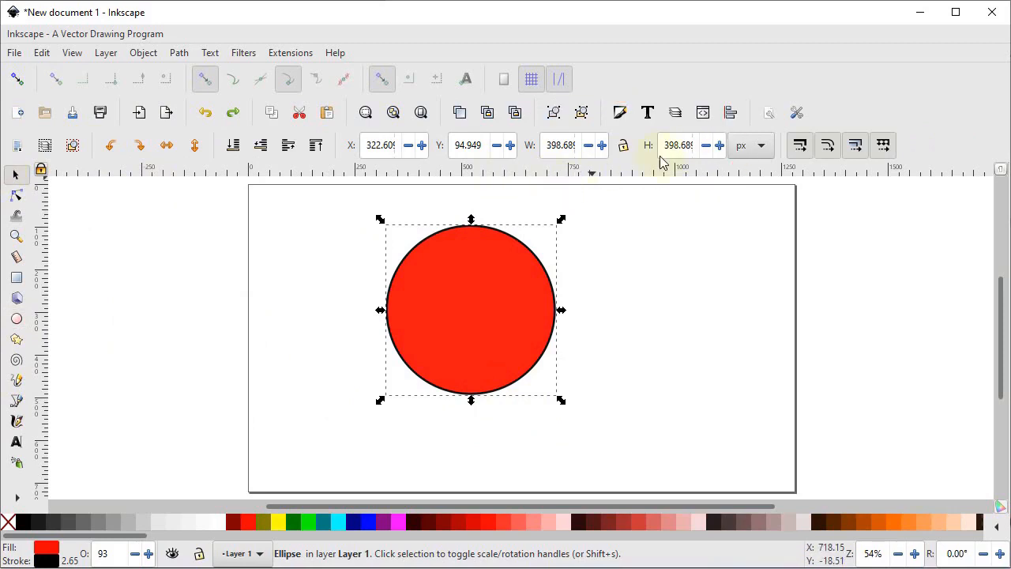
left_click(623, 147)
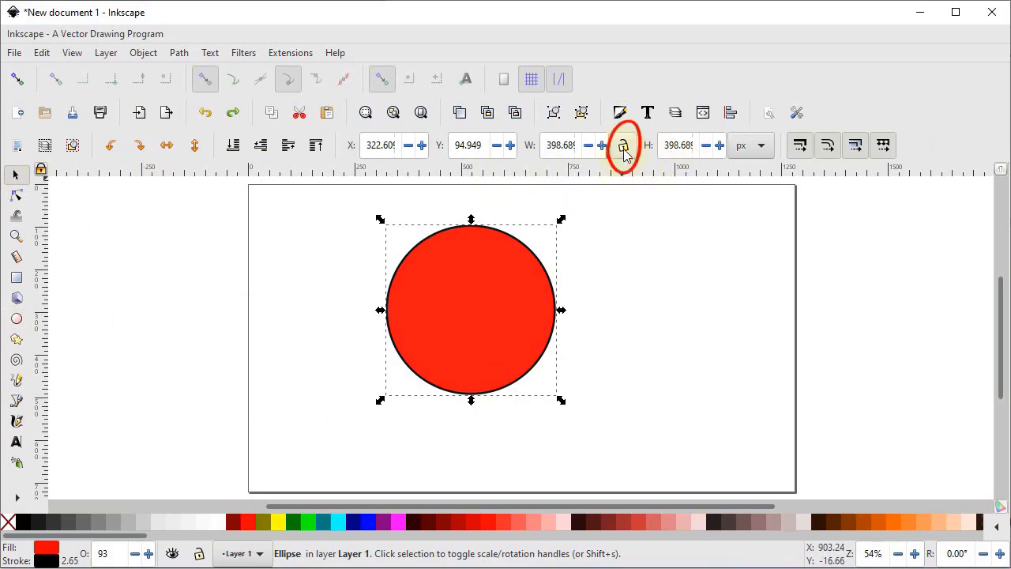
triple_click(562, 146)
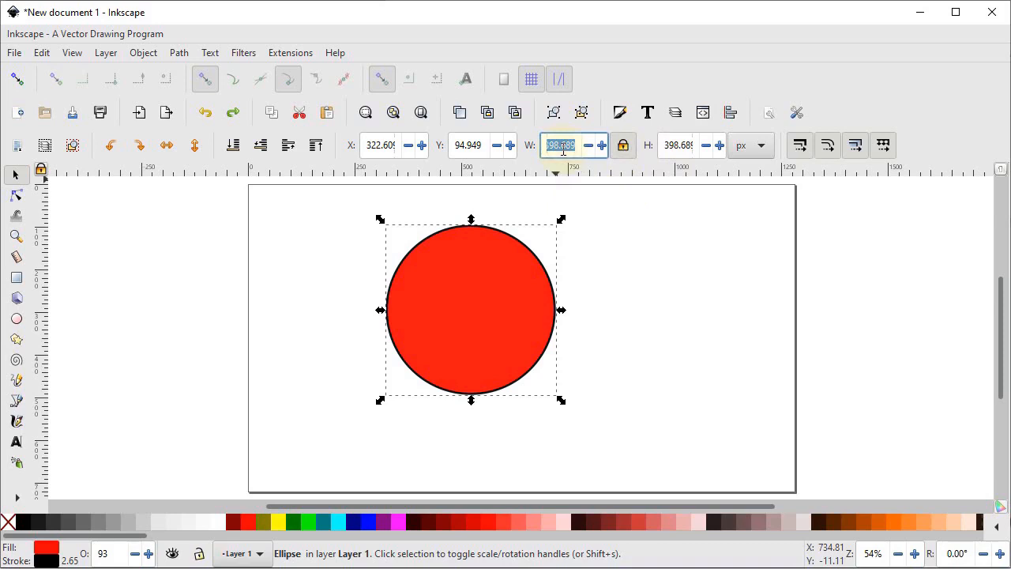
type("500")
key("Return")
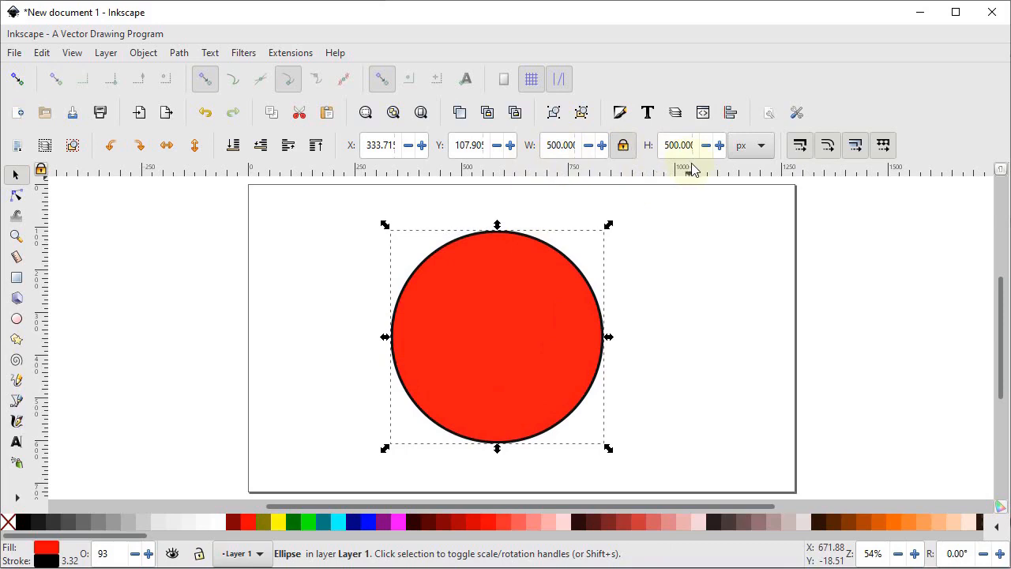
Show the circle's rotation handles, deselect it and delete it
left_click(519, 307)
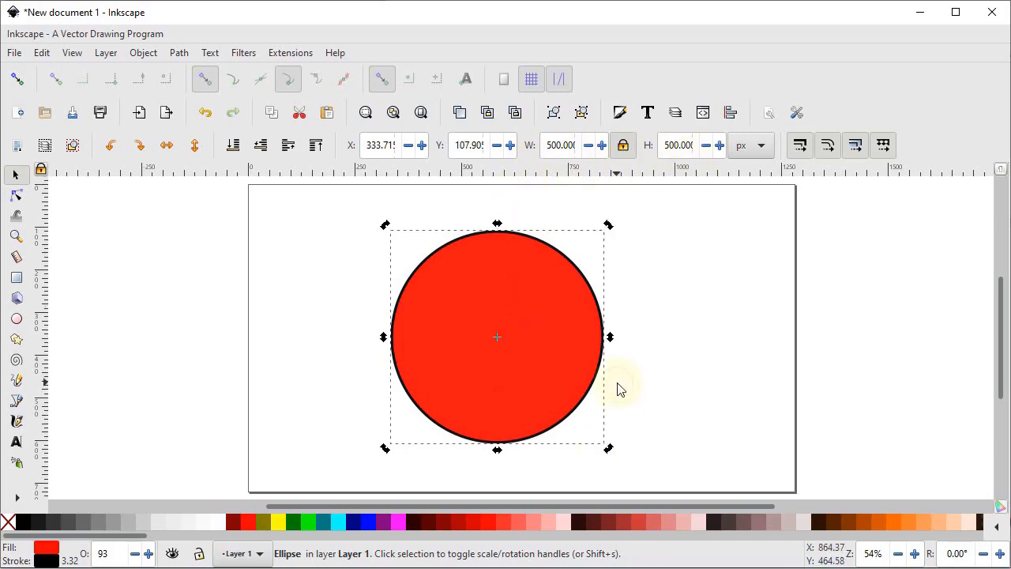
left_click(619, 388)
left_click(541, 372)
key("Delete")
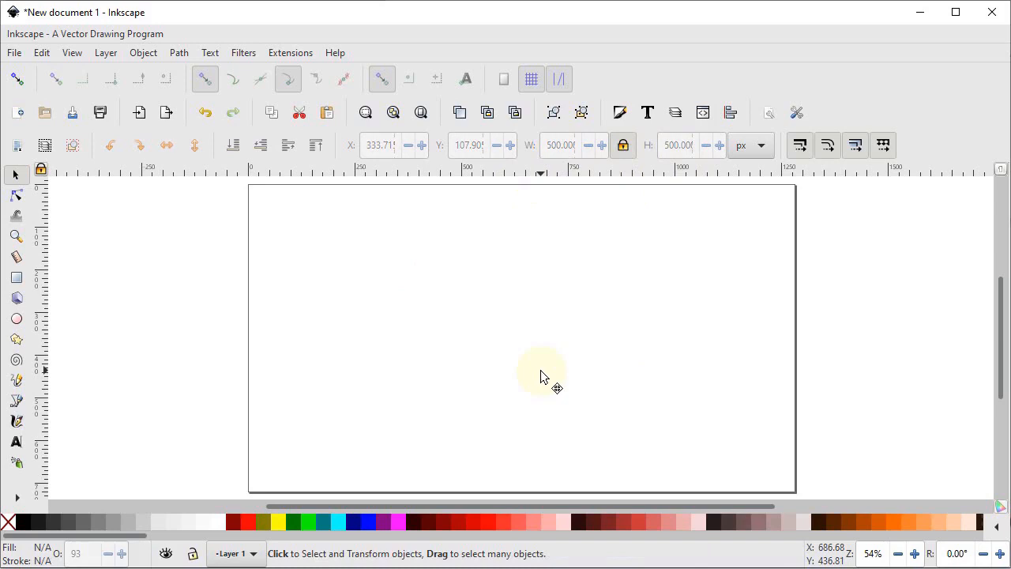
Draw a five-pointed red star at the page's centre and extend its tips to a spoke ratio of about 0.433
left_click(16, 340)
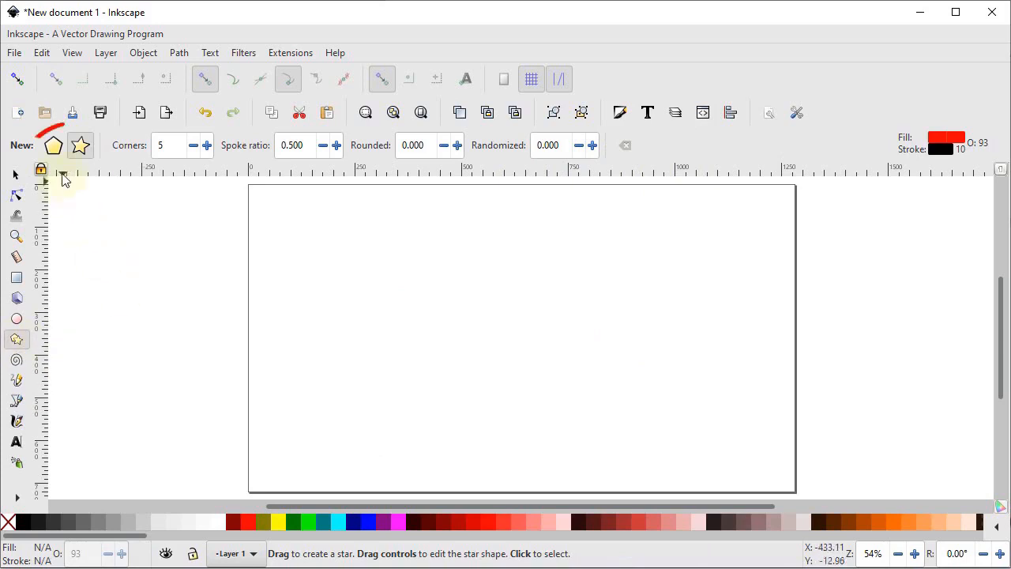
left_click(54, 149)
left_click(81, 147)
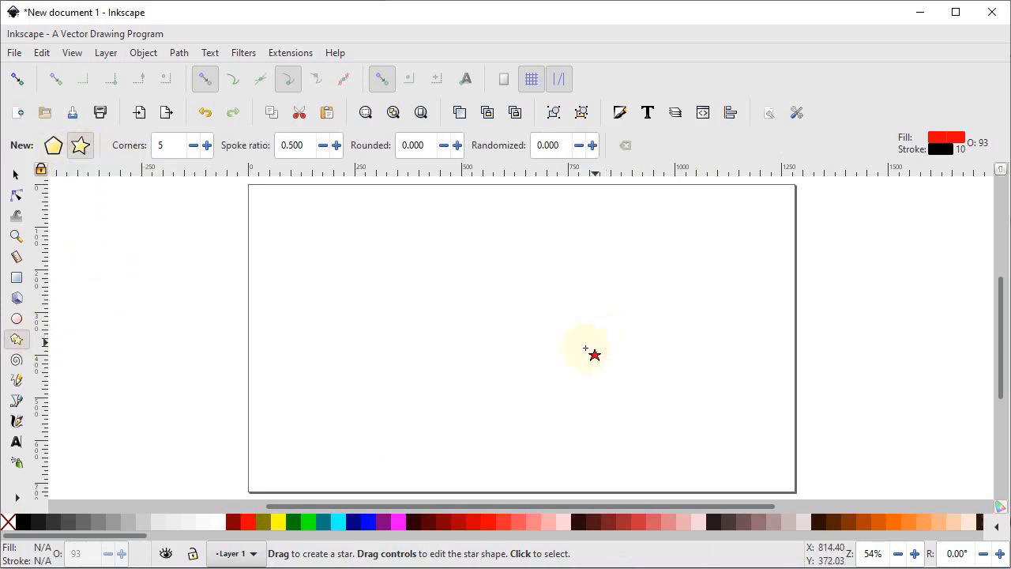
left_click_drag(509, 332, 568, 416)
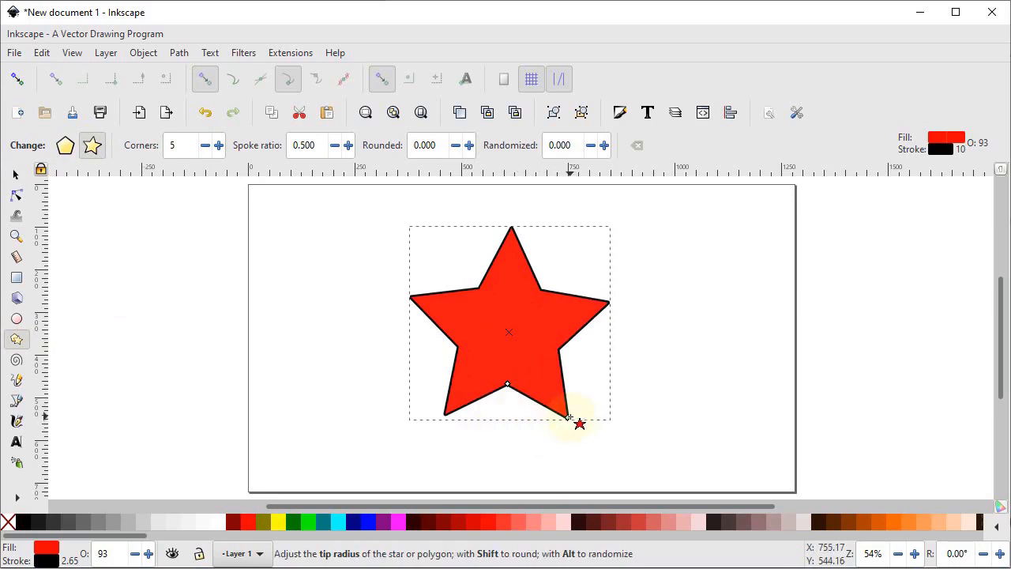
mouse_move(568, 418)
left_mouse_down()
mouse_move(609, 467)
mouse_move(582, 427)
left_mouse_up()
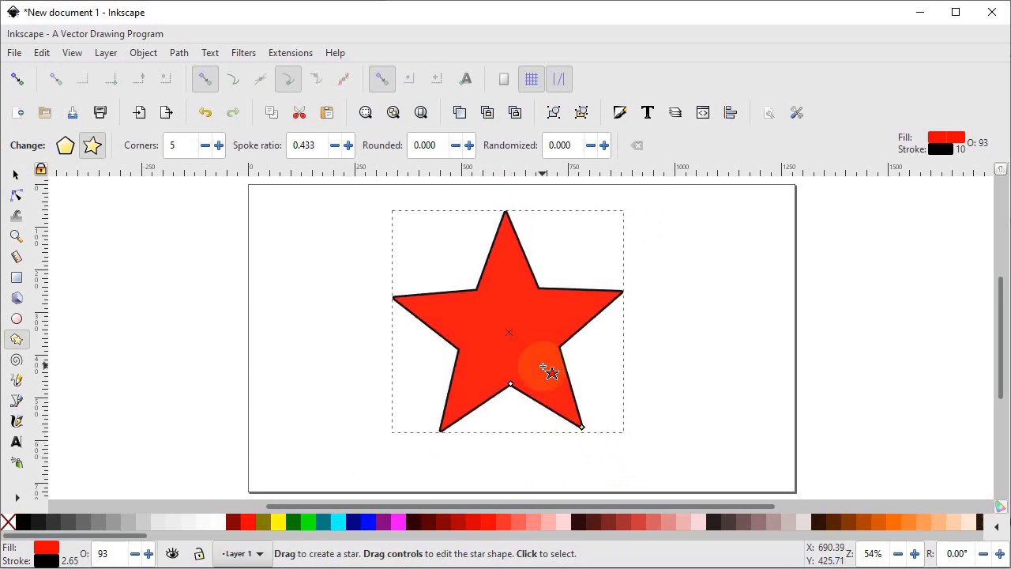
Raise the star's corners to 9, return them to 5 and set the spoke ratio to 0.560
left_click(219, 146)
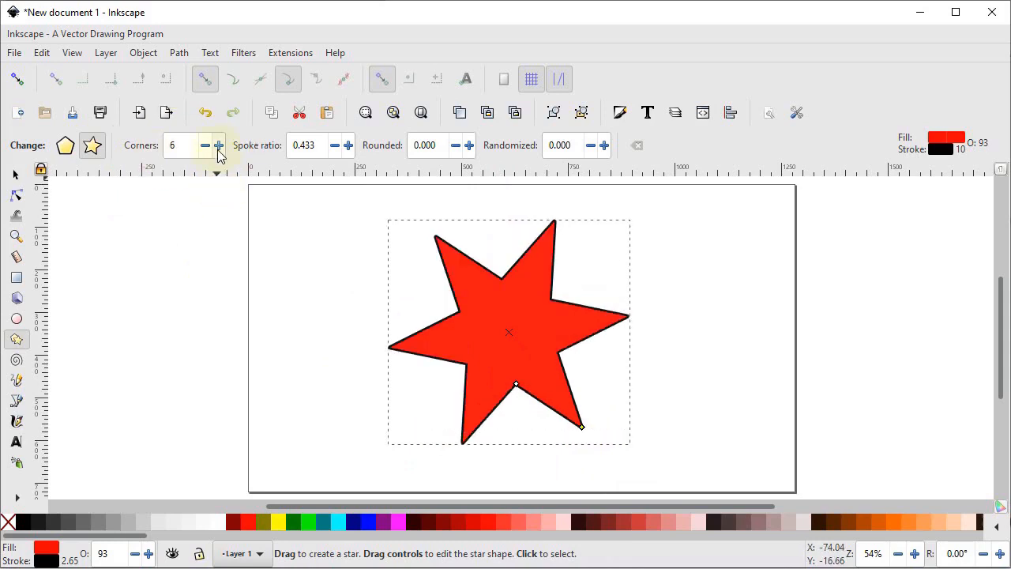
left_click(219, 146)
left_click(219, 146)
left_click(219, 146)
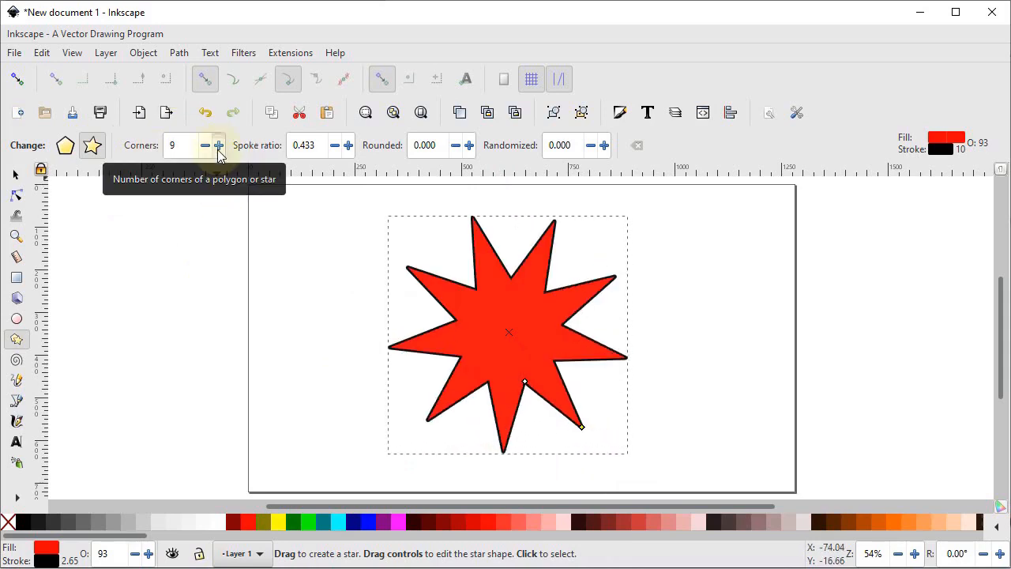
double_click(172, 145)
key("Return")
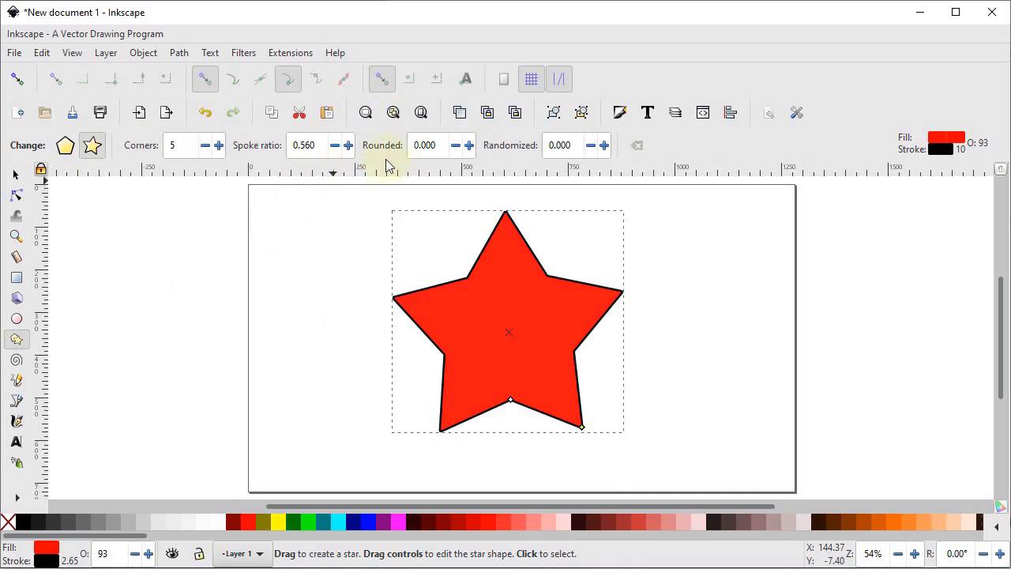
Round the star's corners with a rounding value of 0.200
left_click(469, 146)
left_click(469, 146)
left_click(469, 146)
left_click(469, 145)
left_click(469, 145)
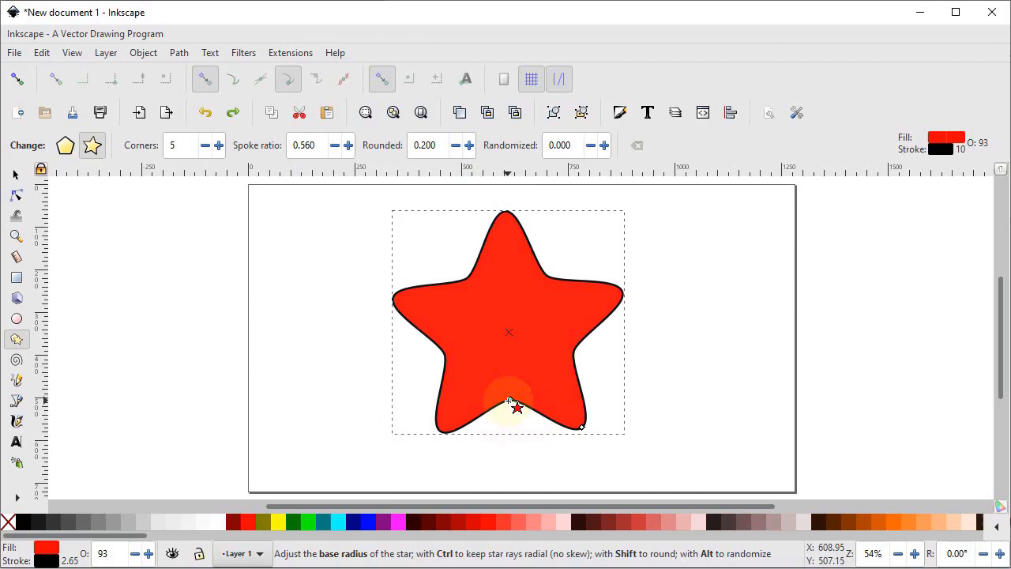
Narrow the star's arms to a spoke ratio of about 0.447 and reset the star's parameters to their defaults
left_click_drag(511, 401, 511, 389)
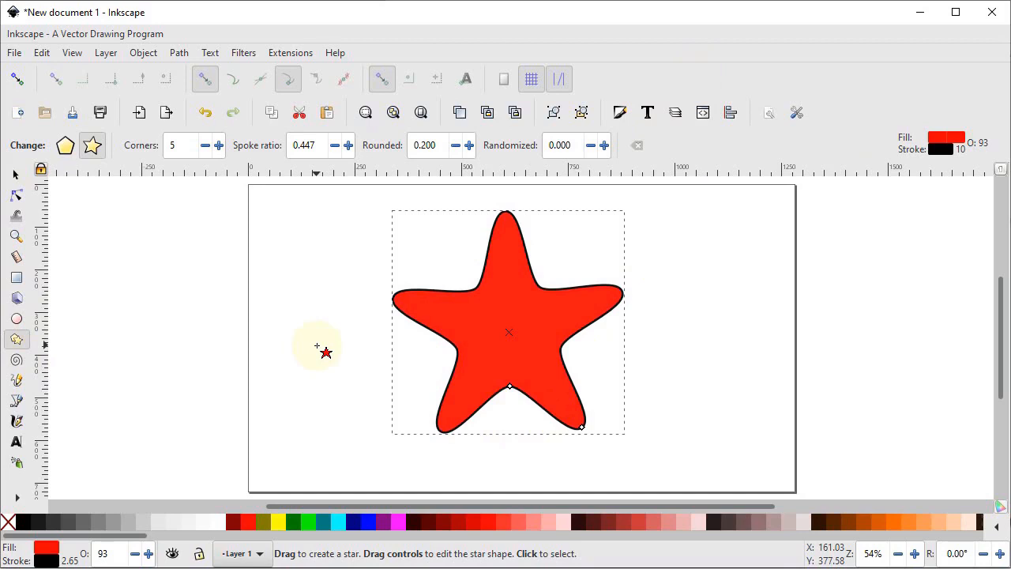
left_click(637, 146)
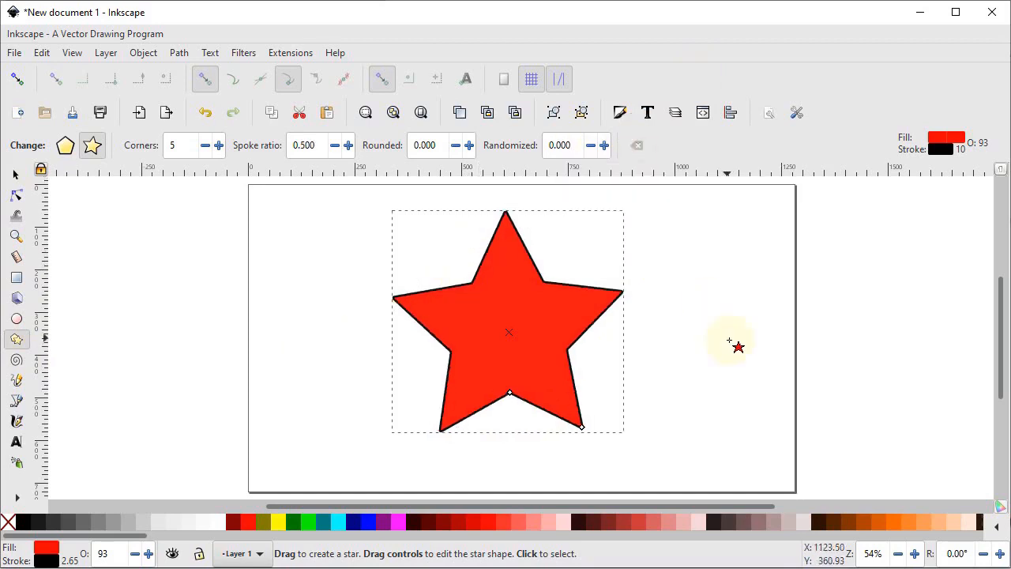
Delete the star and draw a five-cornered polygon about 475 px wide and 454 px high at the page's centre
left_click(17, 174)
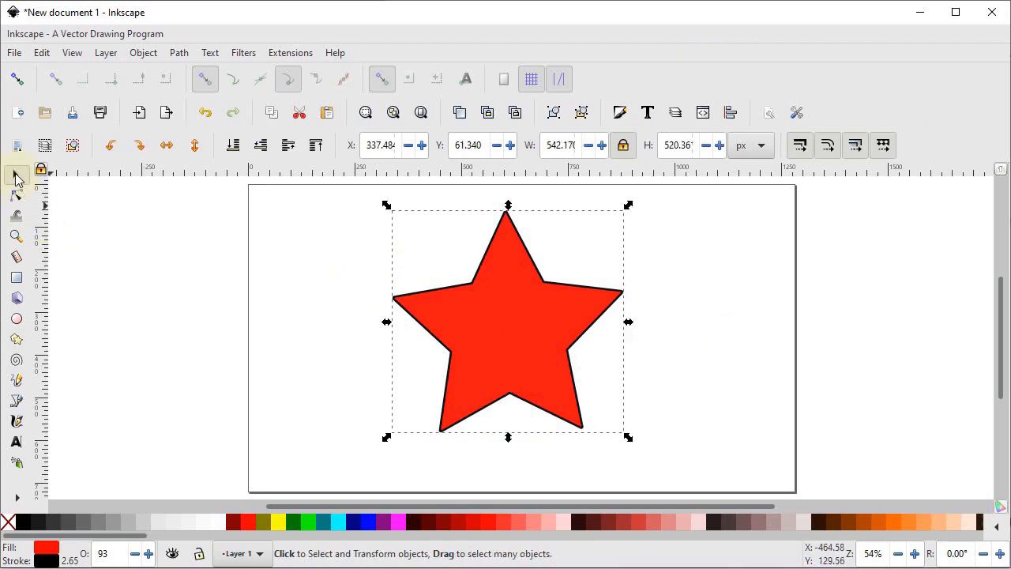
key("Delete")
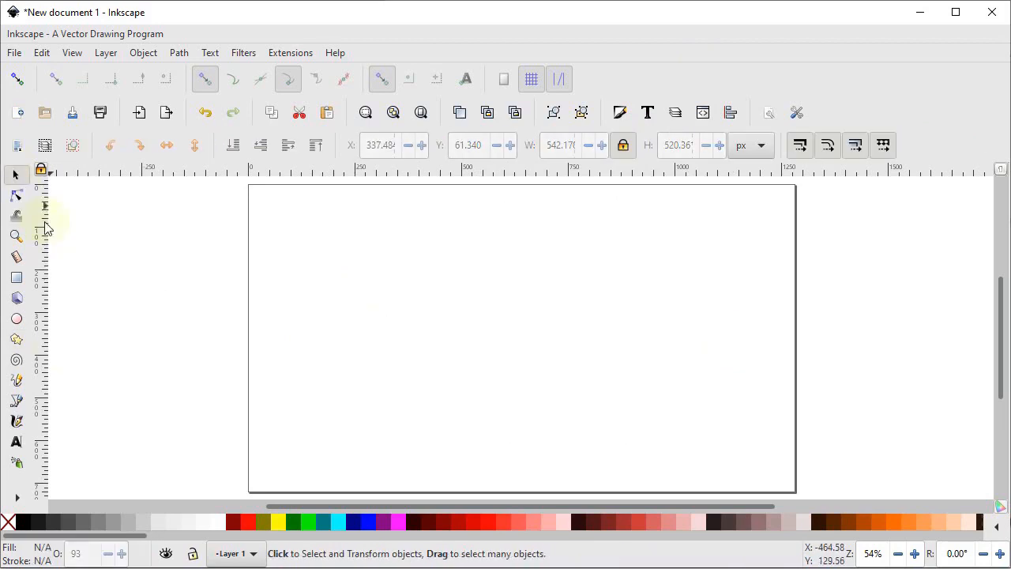
left_click(17, 341)
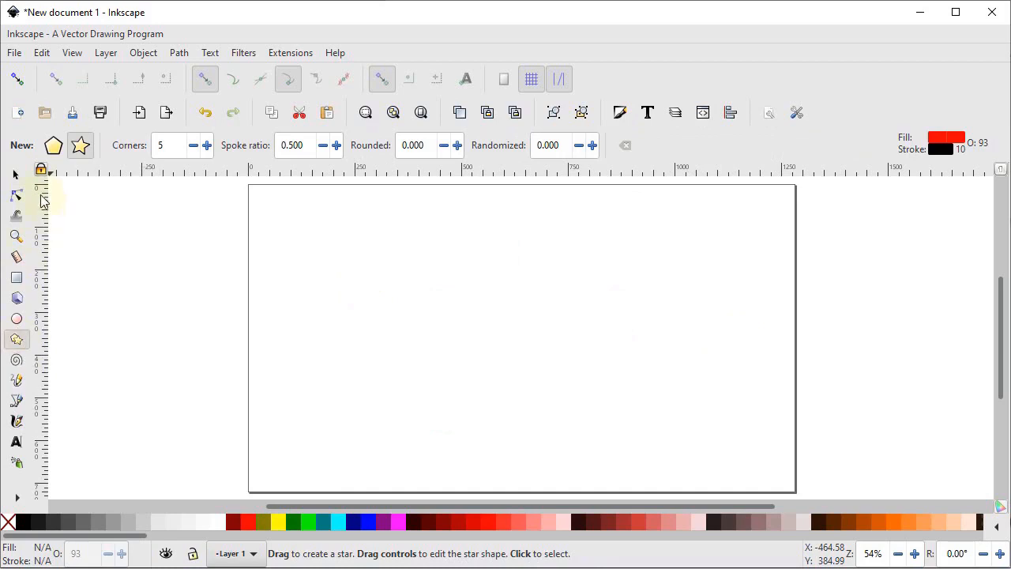
left_click(51, 148)
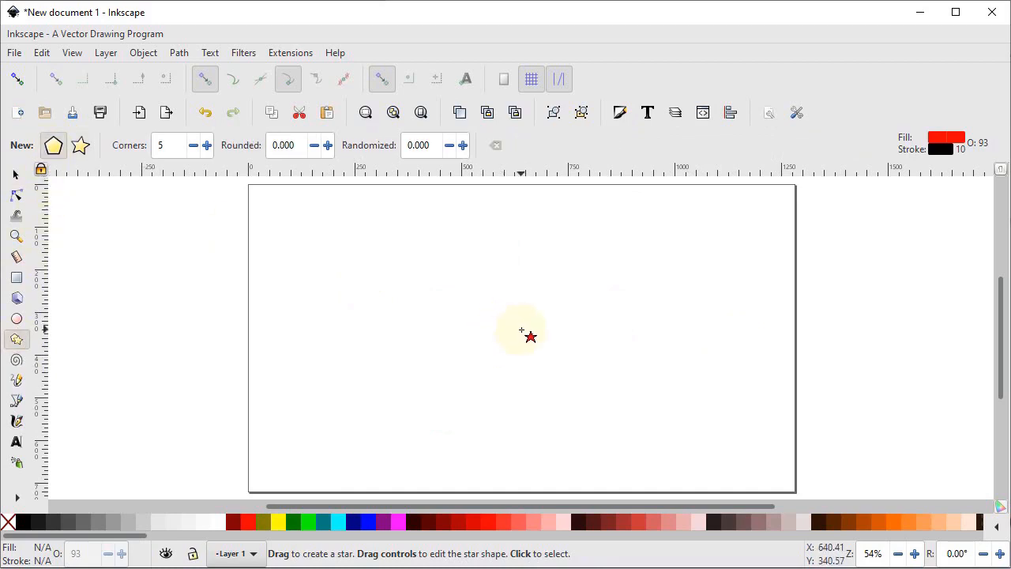
left_click_drag(515, 330, 577, 412)
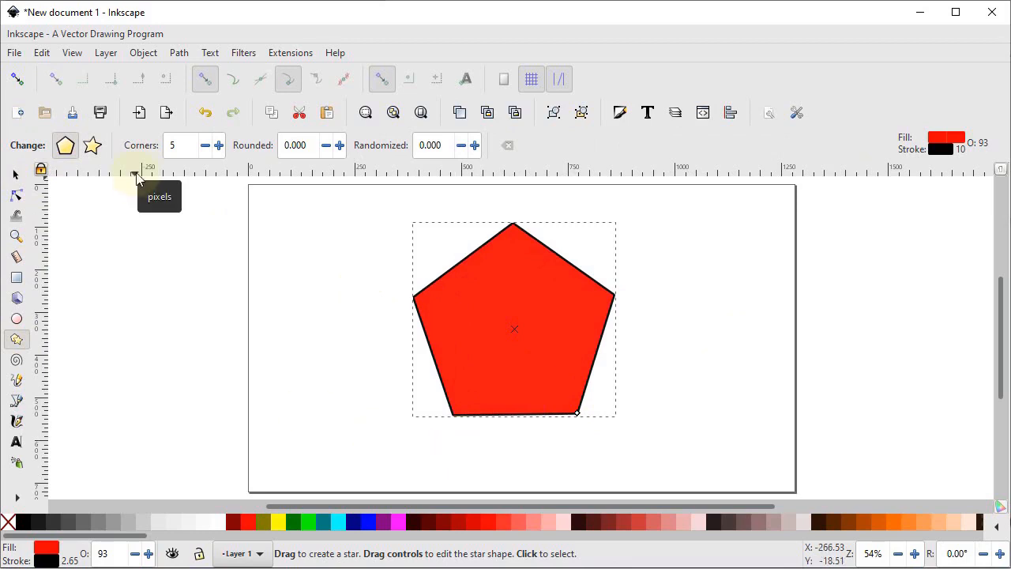
Set the polygon to 6 corners with a rounding value of 0.250
left_click(218, 146)
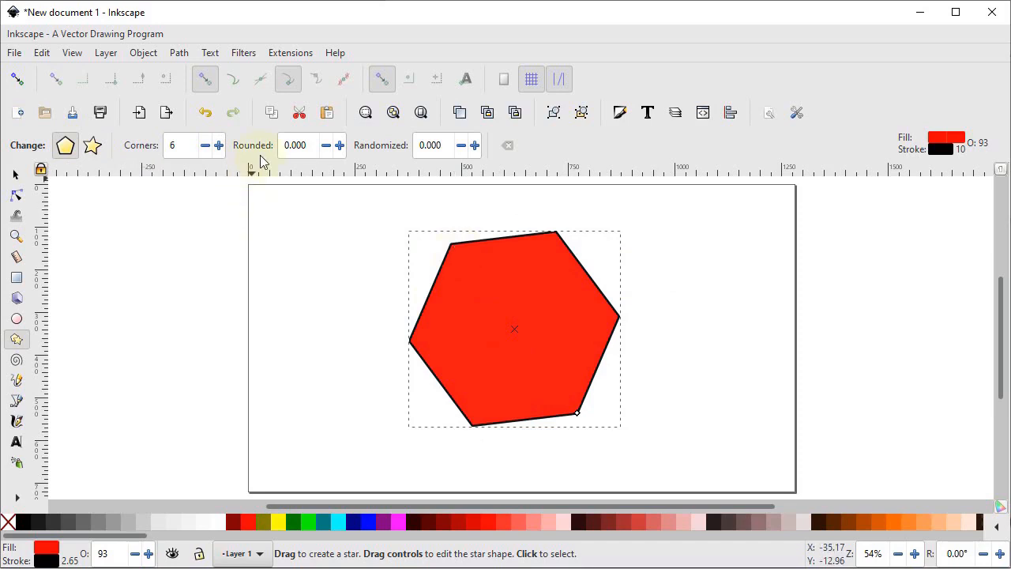
left_click(338, 146)
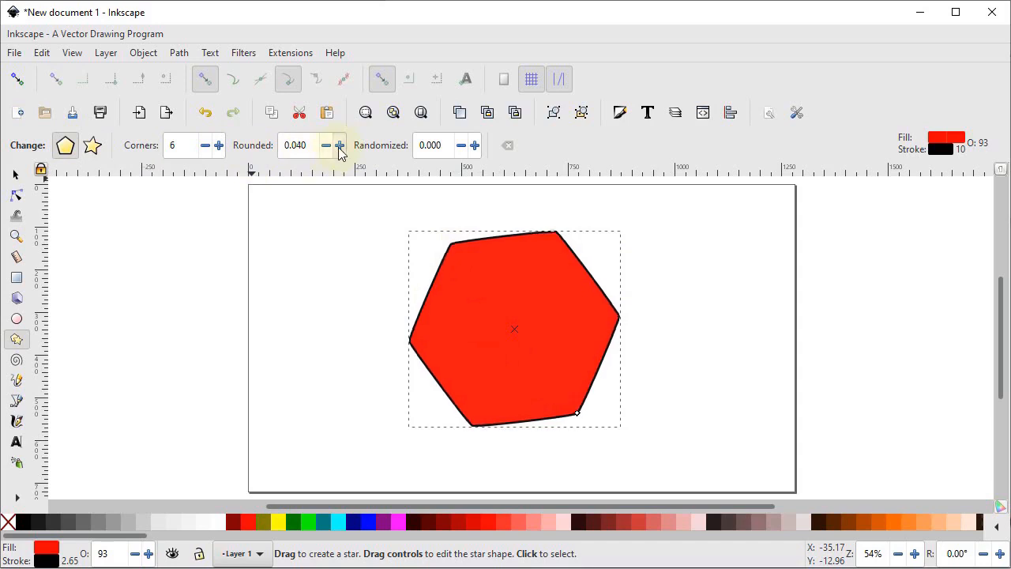
left_click(338, 145)
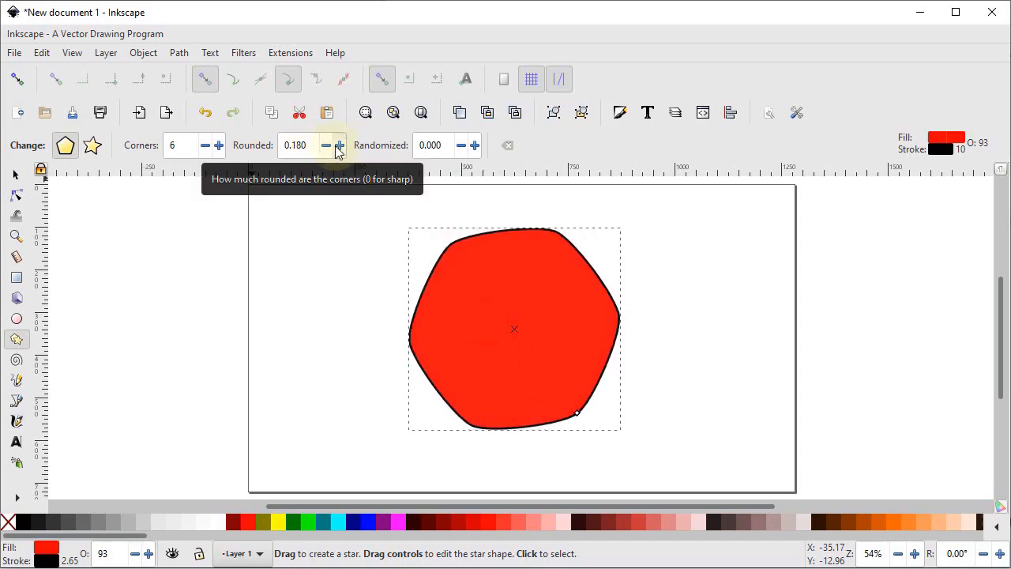
left_click(338, 145)
left_click(339, 145)
left_click(339, 146)
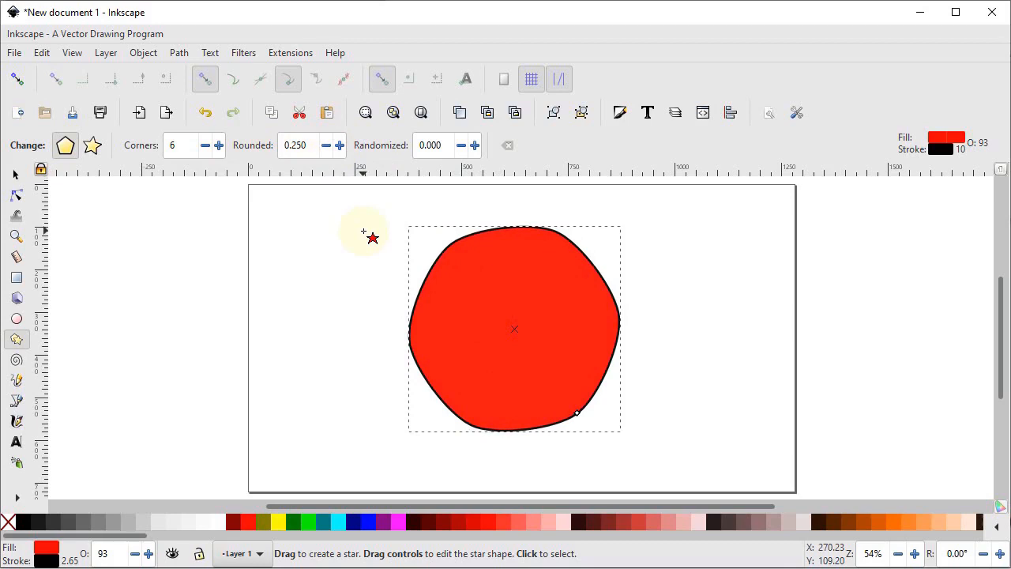
Reset the polygon's parameters to their defaults and delete the polygon
left_click(506, 147)
left_click(563, 335)
key("s")
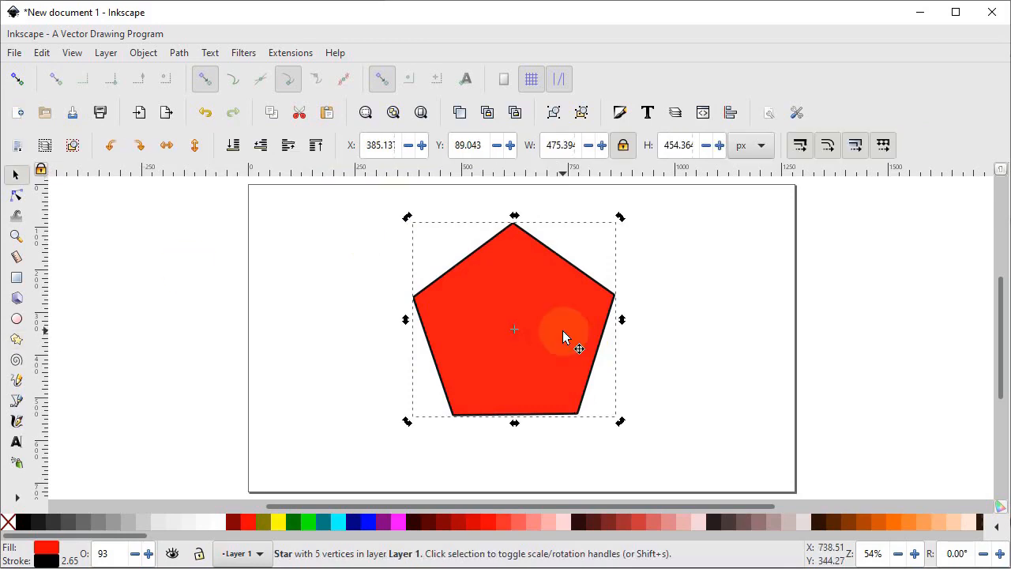
key("Delete")
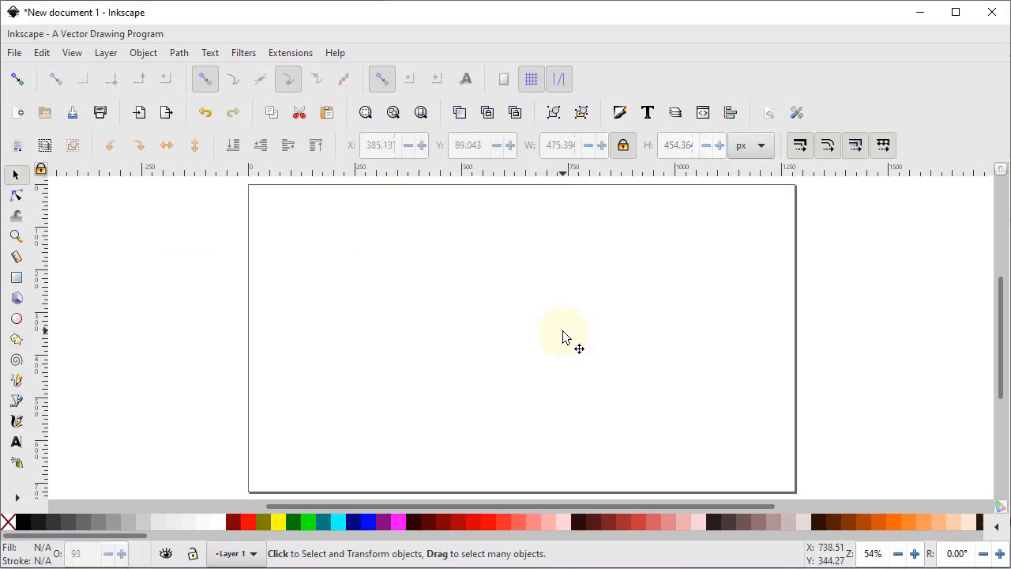
Draw a spiral from the page's centre and set its number of turns to 15
left_click(16, 362)
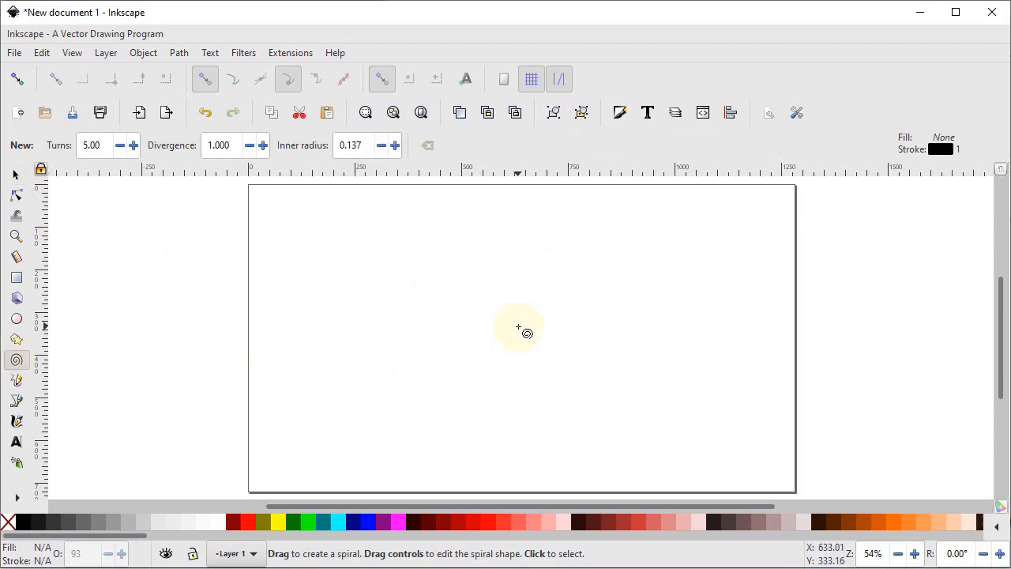
left_click_drag(518, 327, 495, 460)
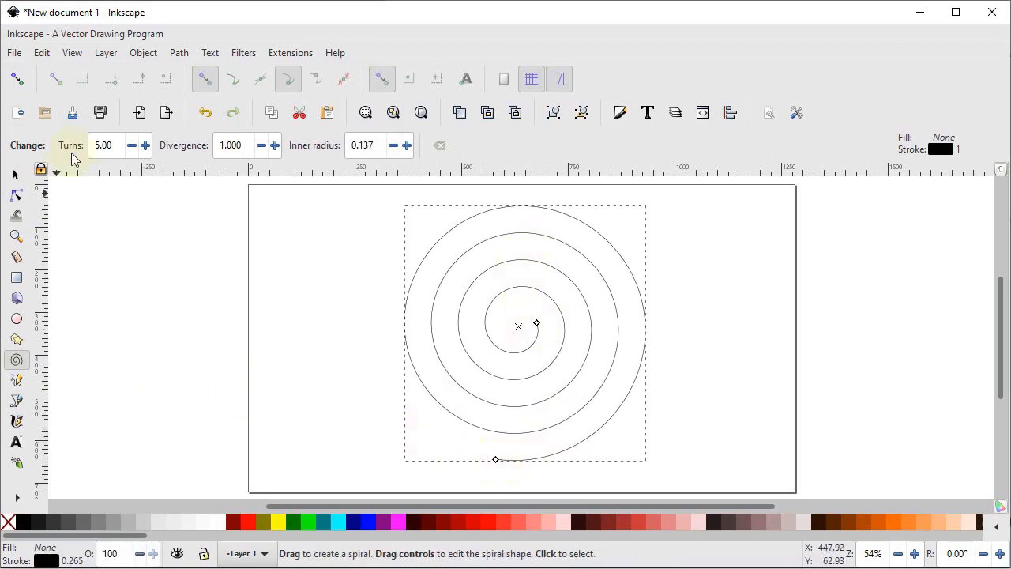
double_click(113, 146)
type("15")
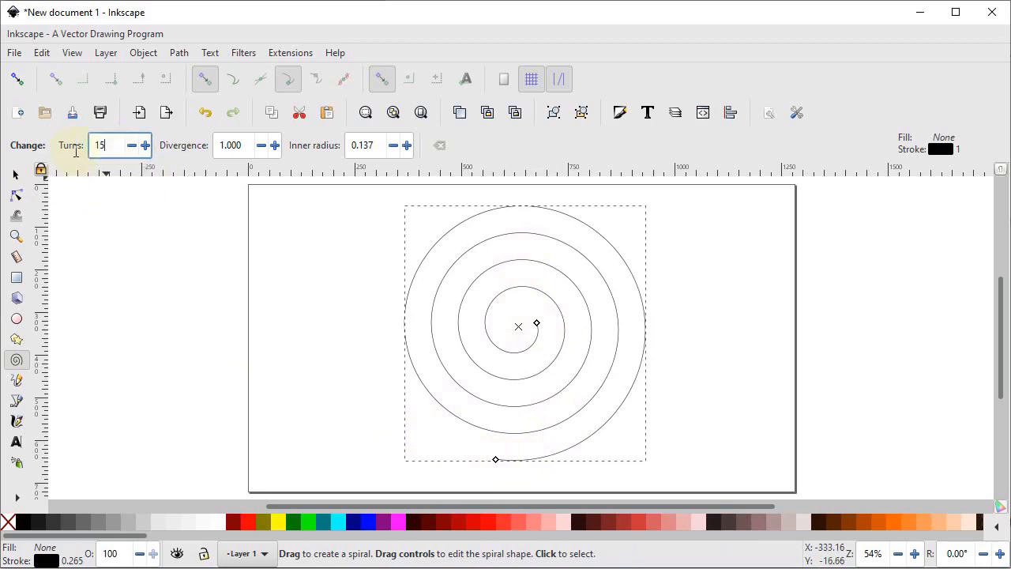
key("Return")
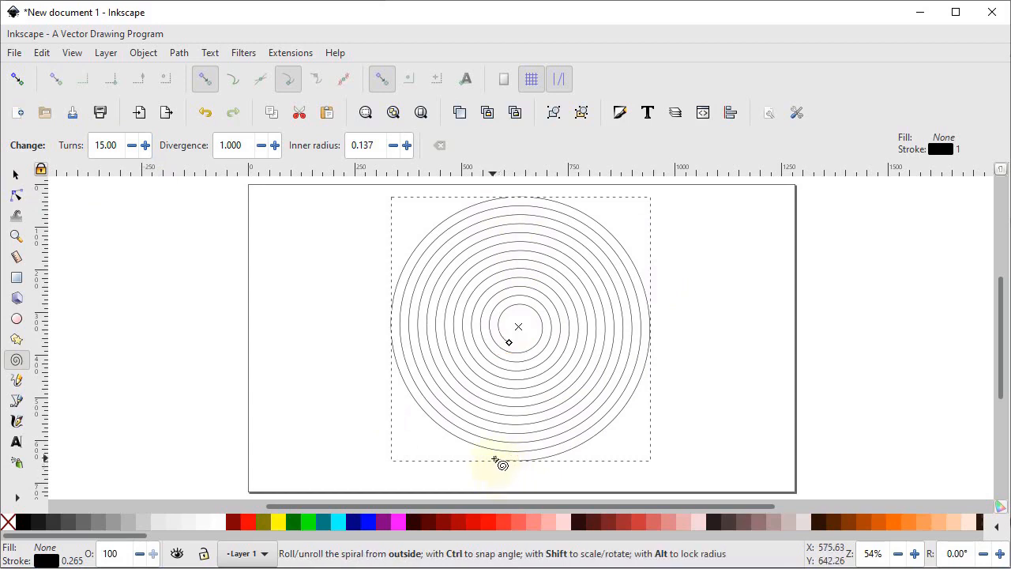
Roll up the spiral from its outer and inner ends to about 547 by 550 px and colour its stroke red
left_click_drag(496, 459, 516, 221)
left_click_drag(508, 341, 527, 170)
key("s")
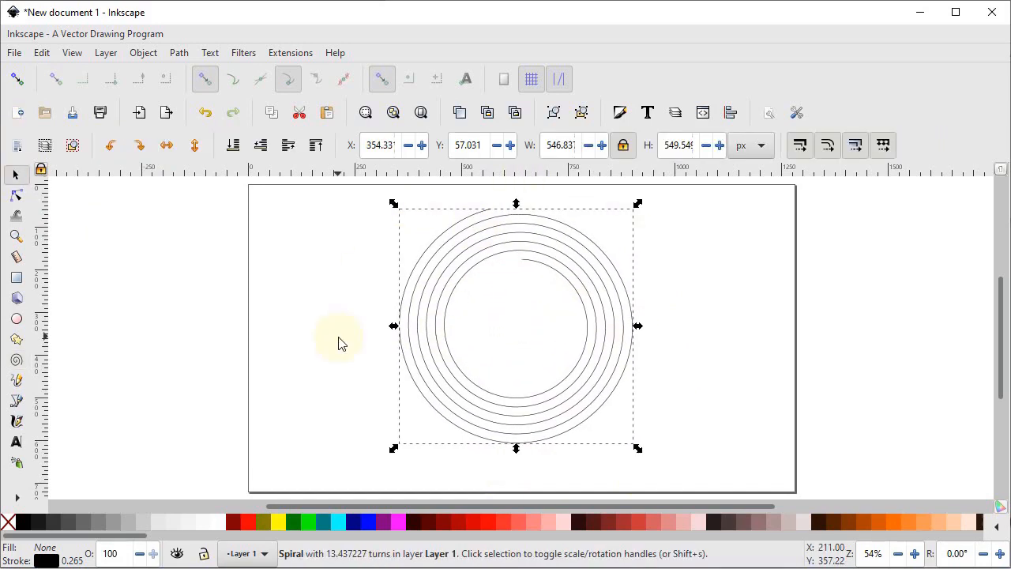
left_click(338, 342, "shift")
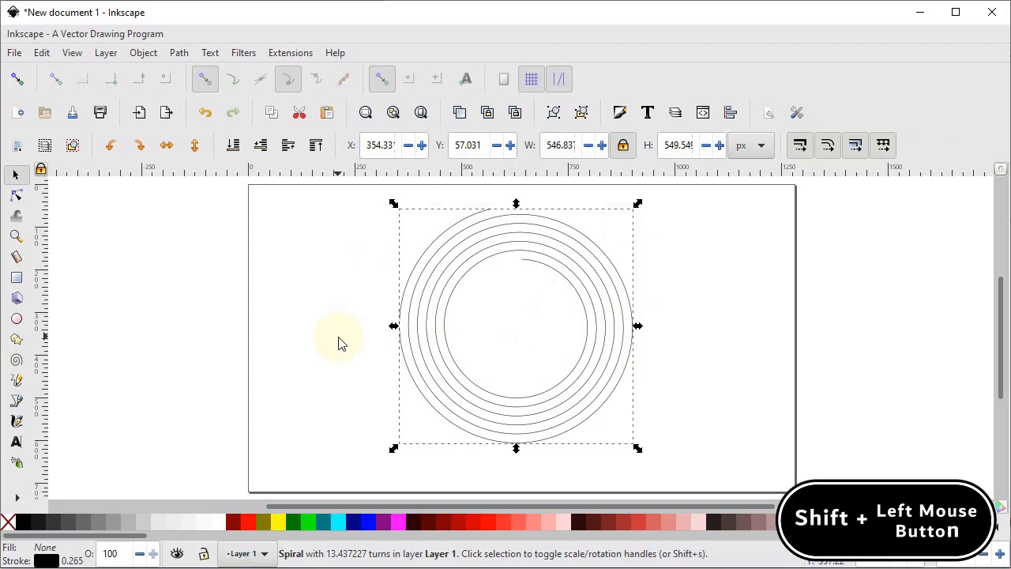
left_click(251, 522, "shift")
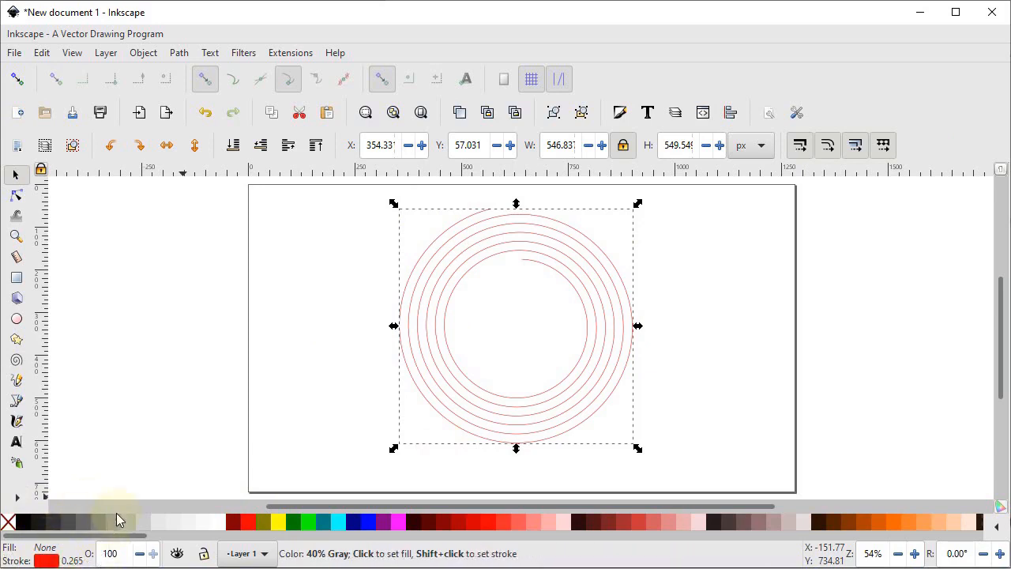
Delete the spiral and draw a freehand S-shaped line in Bezier mode on the left part of the page
left_click(434, 365)
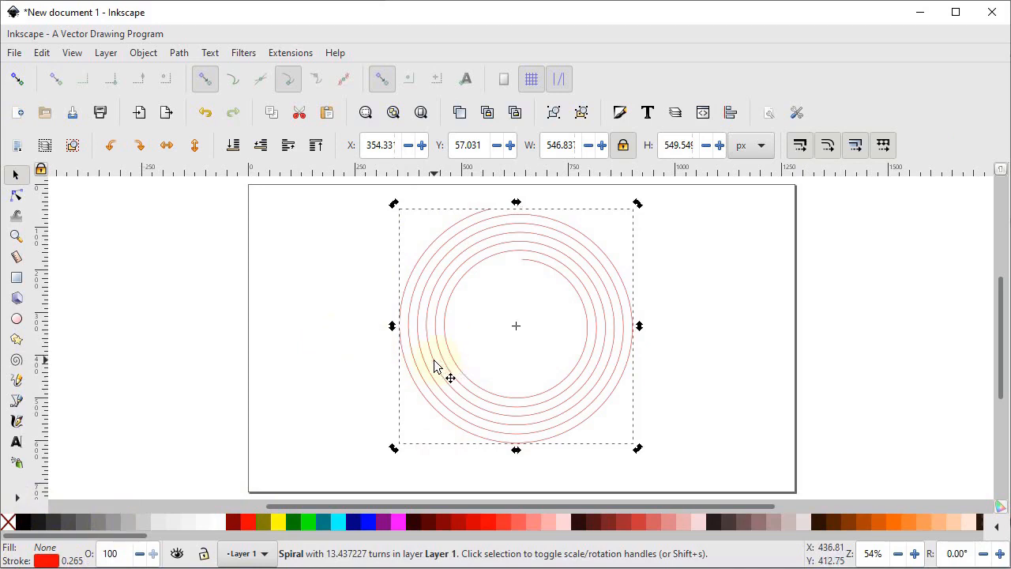
key("Delete")
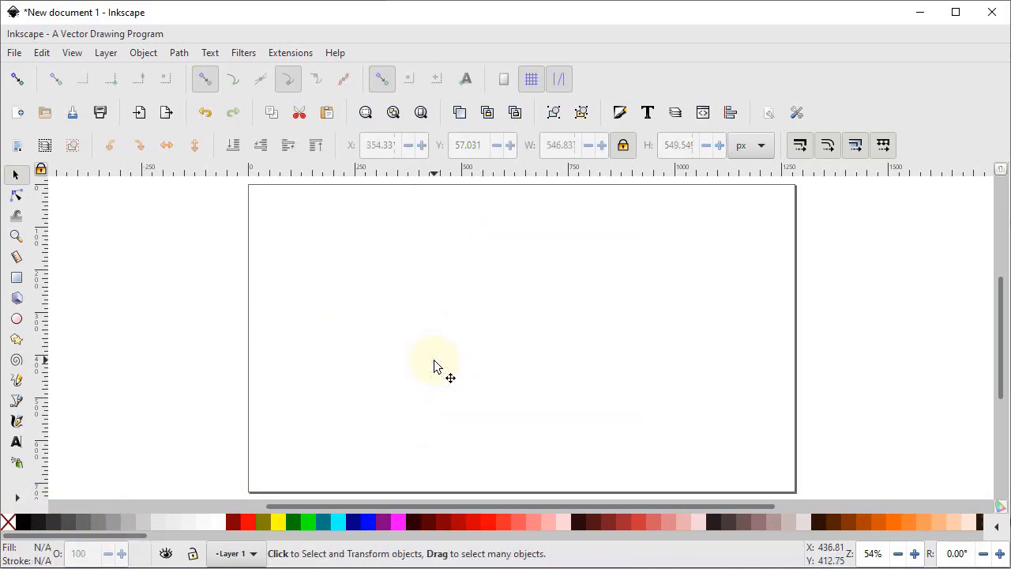
left_click(18, 382)
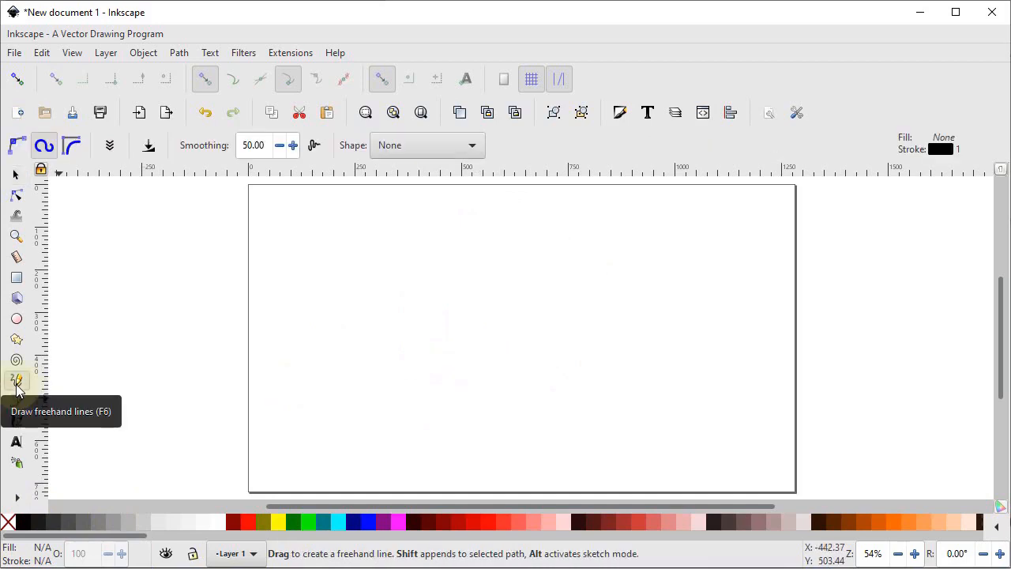
left_click(14, 147)
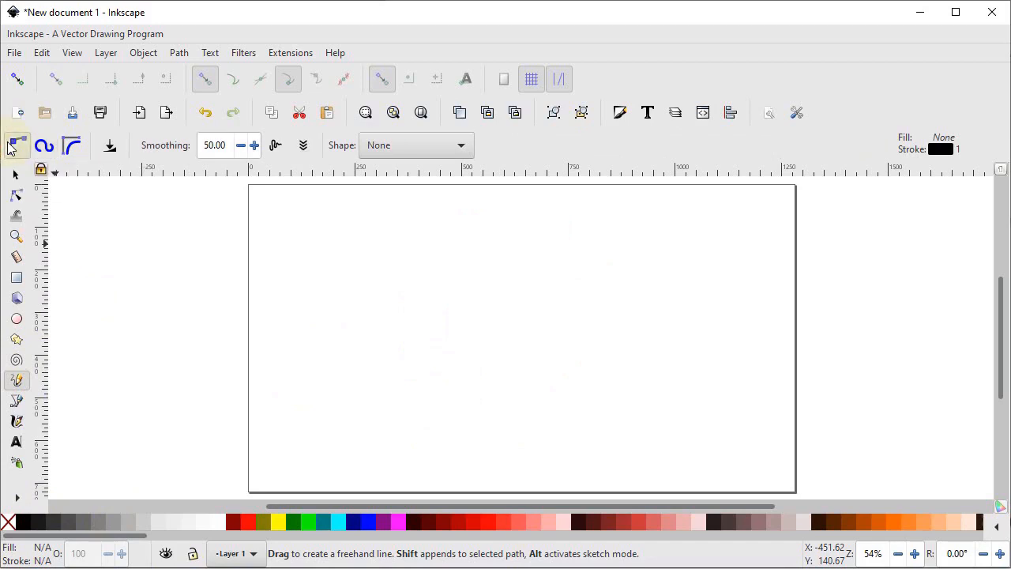
mouse_move(383, 261)
left_mouse_down()
mouse_move(391, 231)
mouse_move(353, 201)
mouse_move(303, 208)
mouse_move(277, 263)
mouse_move(398, 360)
mouse_move(408, 409)
mouse_move(360, 449)
mouse_move(307, 430)
mouse_move(291, 346)
left_mouse_up()
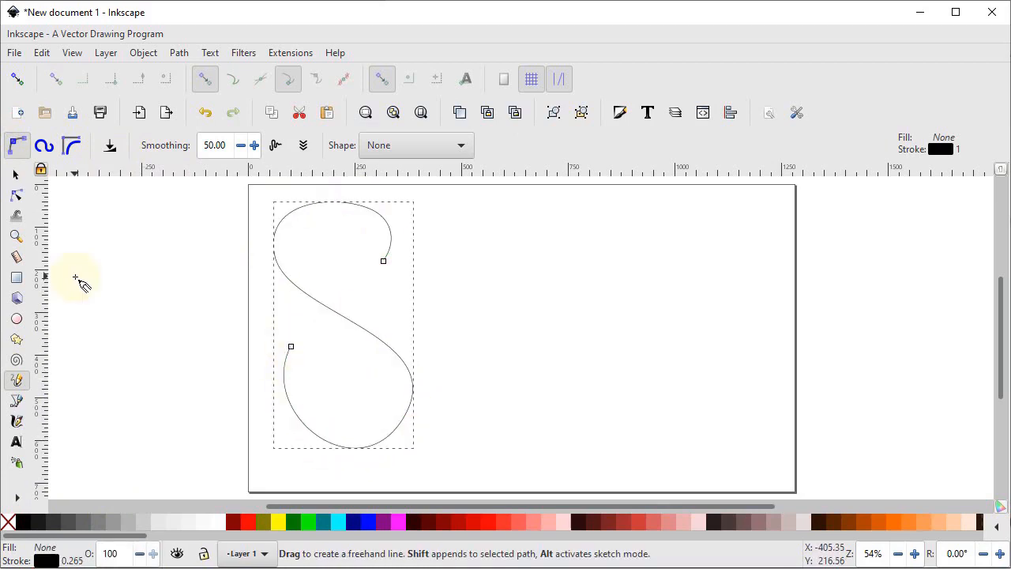
Draw a second freehand S about 370 px wide and 673 px high in Spiro mode on the page's right half
left_click(43, 147)
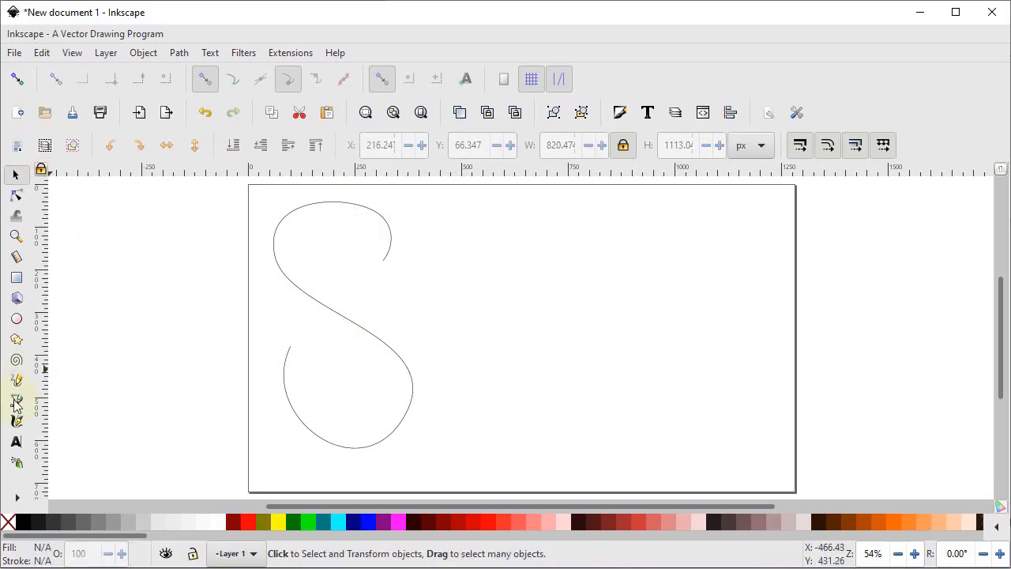
left_click(16, 380)
mouse_move(622, 248)
left_mouse_down()
mouse_move(604, 211)
mouse_move(536, 215)
mouse_move(531, 258)
mouse_move(605, 297)
mouse_move(655, 348)
mouse_move(599, 414)
mouse_move(537, 360)
left_mouse_up()
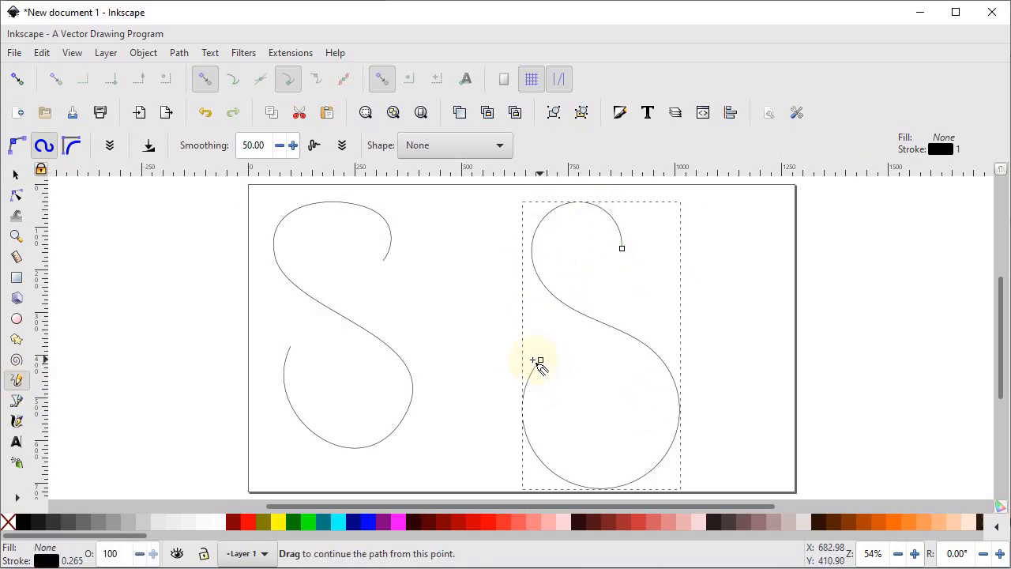
Delete both S-shaped lines from the page
key("s")
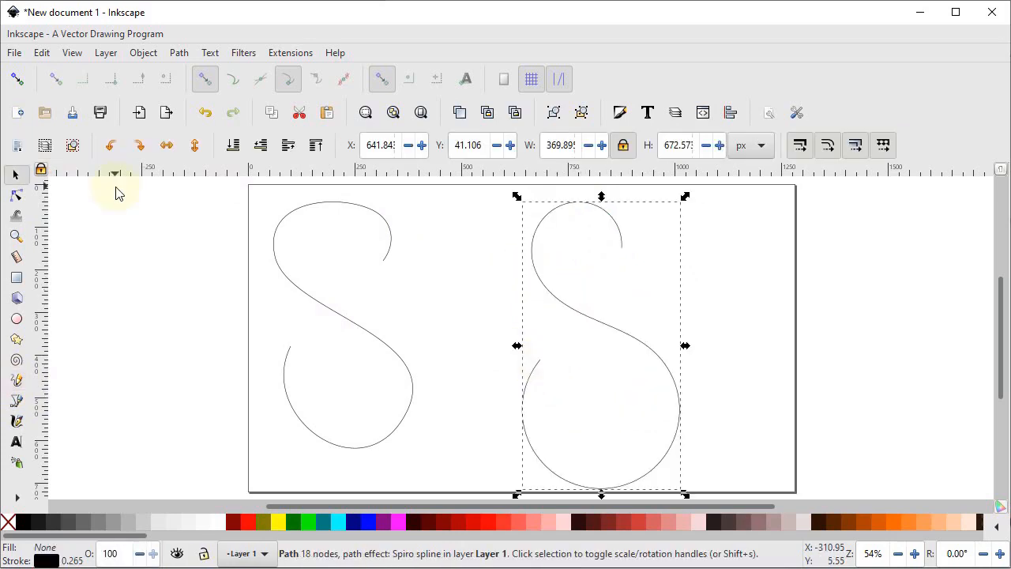
left_click_drag(782, 192, 237, 505)
key("Delete")
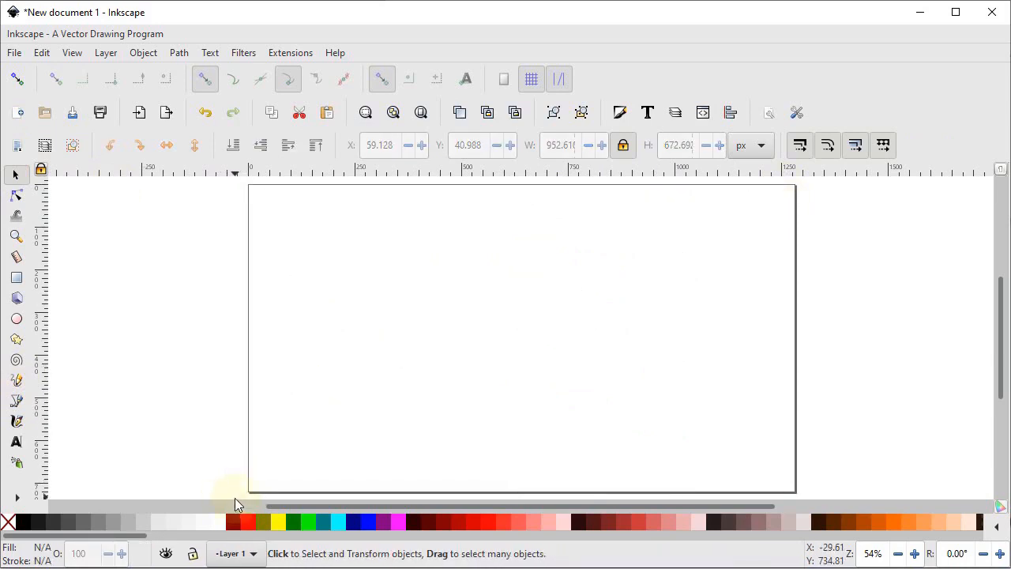
Draw a freehand S with the Triangle in shape on the page's left half and move its width node to mid-stroke
left_click(17, 381)
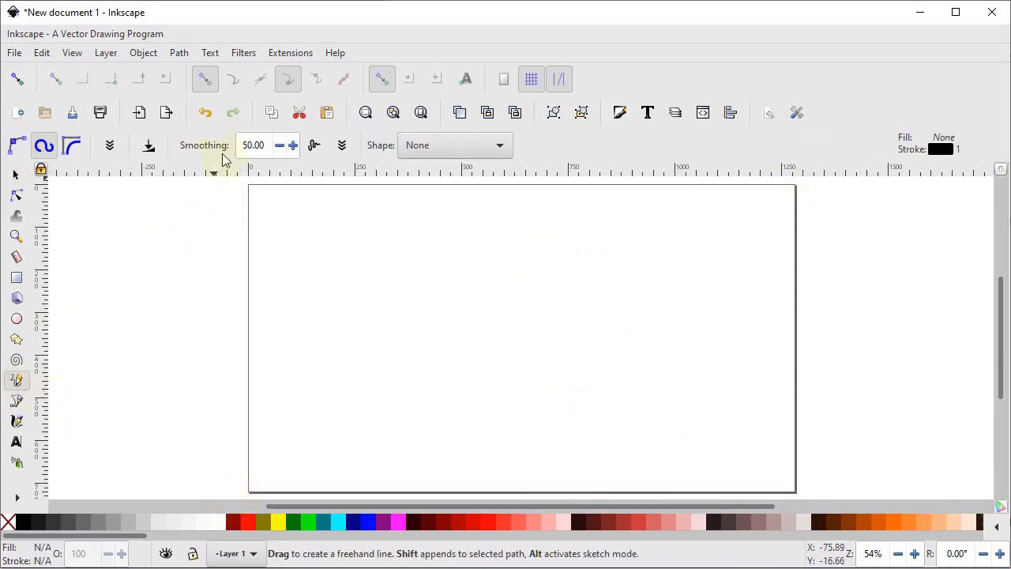
left_click(500, 152)
left_click(476, 167)
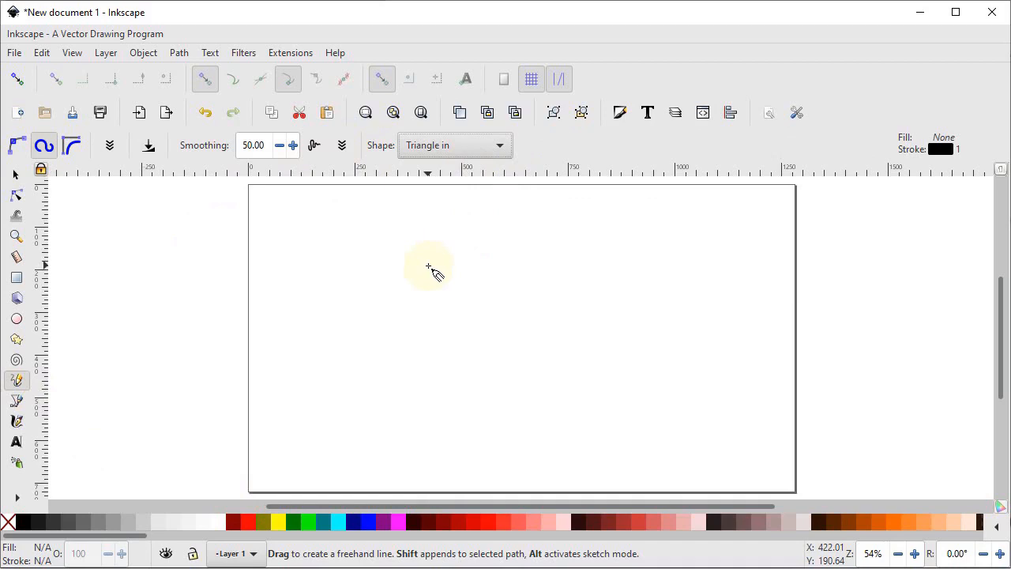
mouse_move(409, 275)
left_mouse_down()
mouse_move(414, 222)
mouse_move(348, 207)
mouse_move(316, 274)
mouse_move(367, 299)
mouse_move(424, 368)
mouse_move(408, 414)
mouse_move(320, 429)
mouse_move(318, 361)
left_mouse_up()
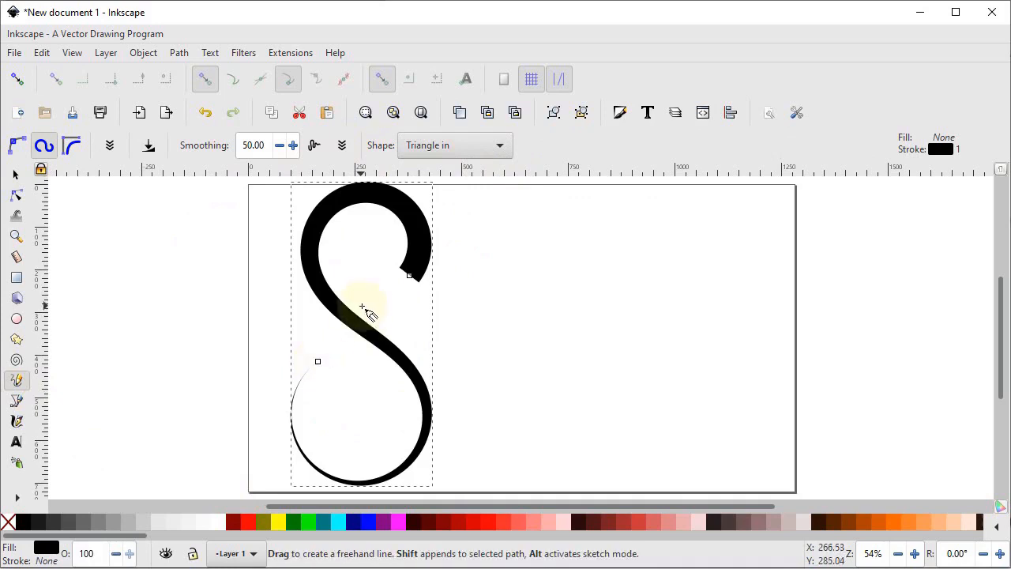
left_click(16, 198)
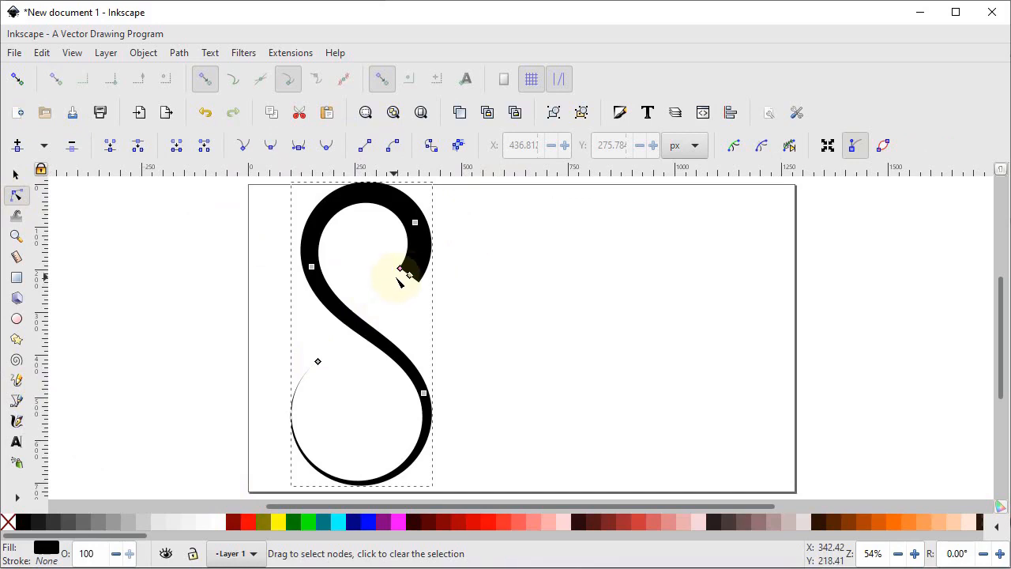
mouse_move(397, 278)
left_mouse_down()
mouse_move(392, 269)
mouse_move(408, 277)
mouse_move(390, 226)
mouse_move(348, 238)
mouse_move(388, 332)
mouse_move(402, 338)
left_mouse_up()
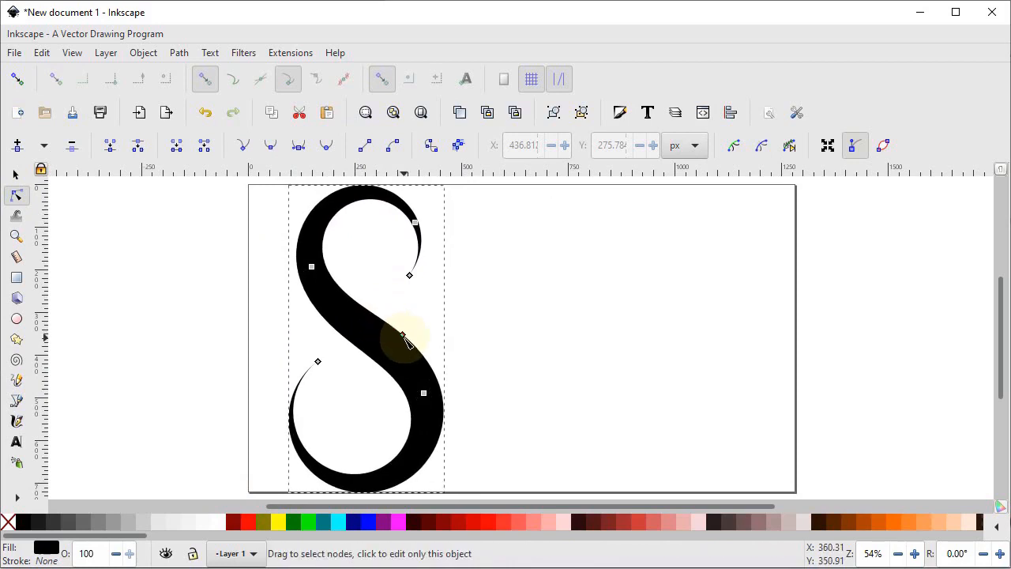
Draw a freehand S with the Triangle out shape on the right half of the page
left_click(16, 381)
left_click(504, 154)
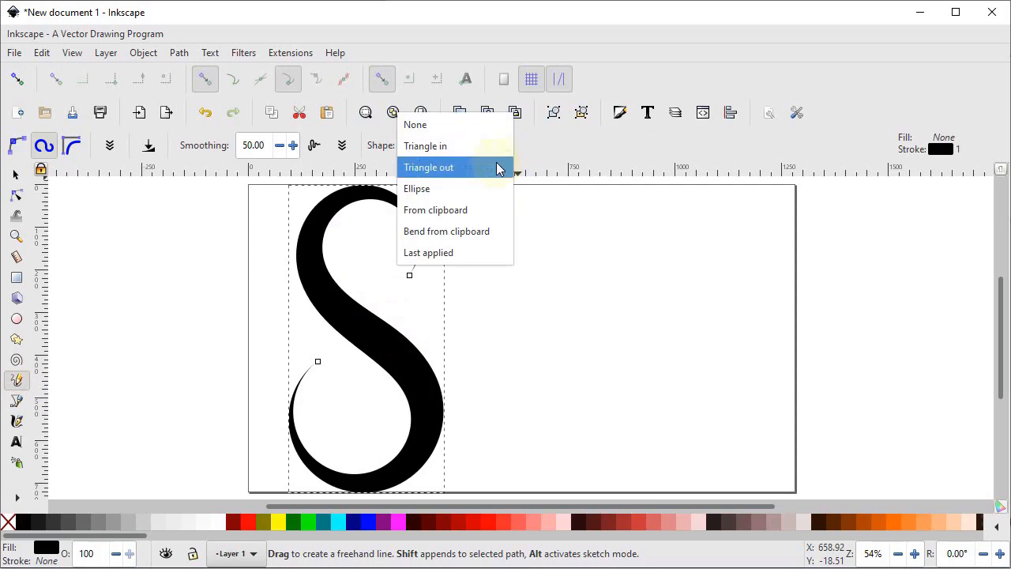
left_click(480, 169)
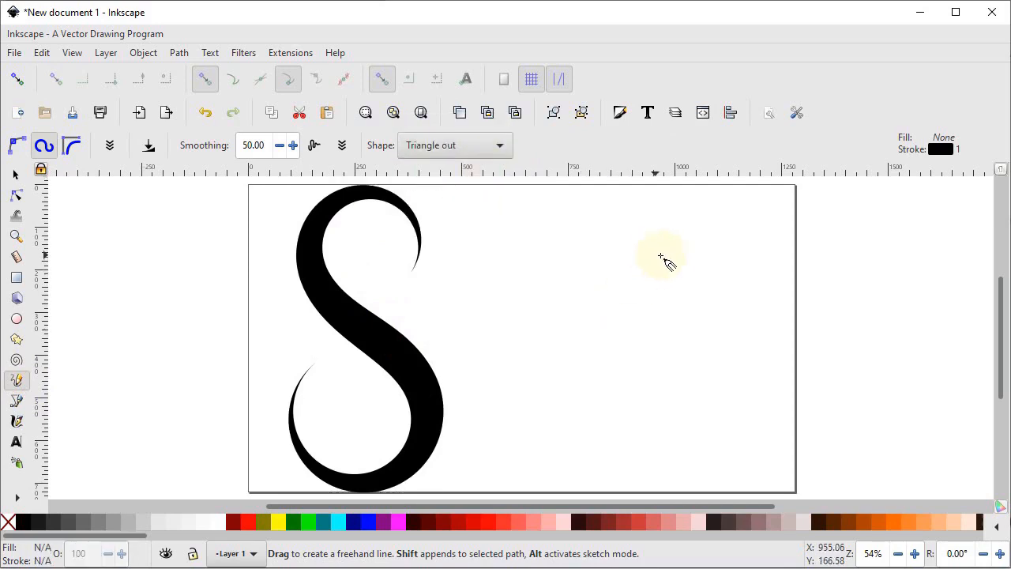
mouse_move(673, 260)
left_mouse_down()
mouse_move(651, 203)
mouse_move(584, 211)
mouse_move(567, 270)
mouse_move(710, 364)
mouse_move(708, 428)
mouse_move(624, 454)
mouse_move(579, 400)
left_mouse_up()
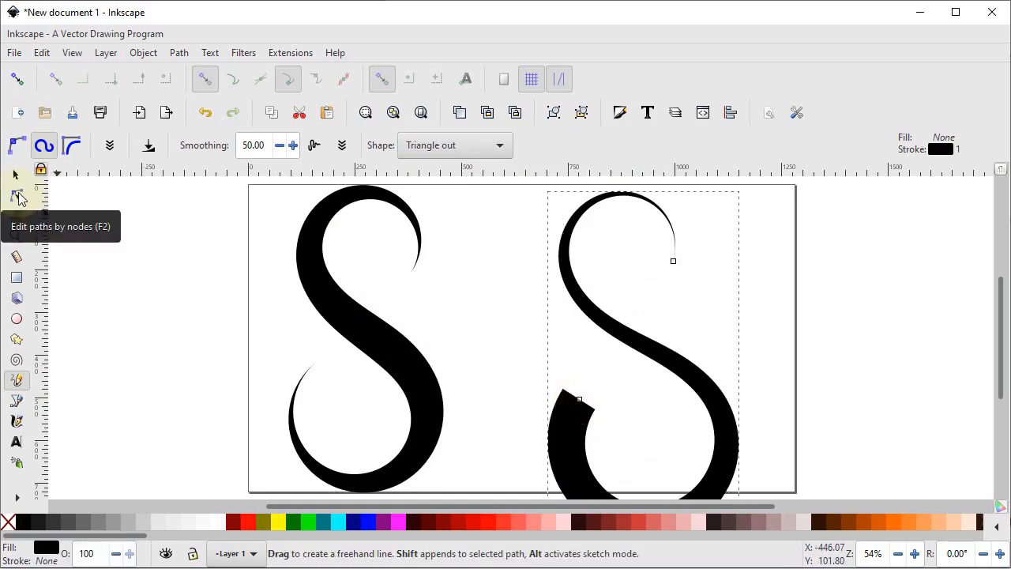
Move the width node of the Triangle out S to mid-stroke and delete both S shapes from the page
left_click(17, 196)
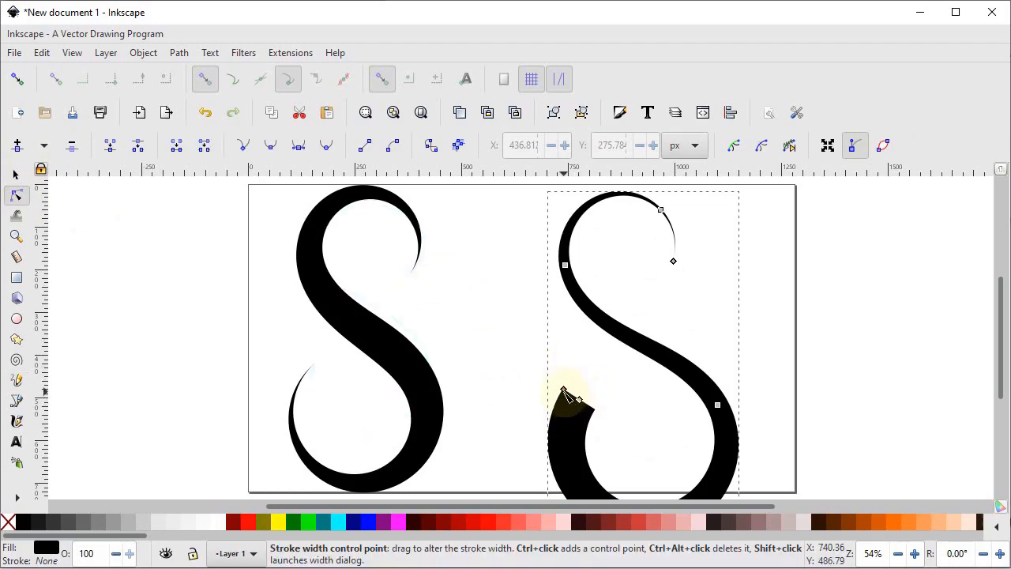
mouse_move(563, 392)
left_mouse_down()
mouse_move(557, 437)
mouse_move(654, 469)
mouse_move(677, 406)
mouse_move(655, 372)
mouse_move(623, 354)
left_mouse_up()
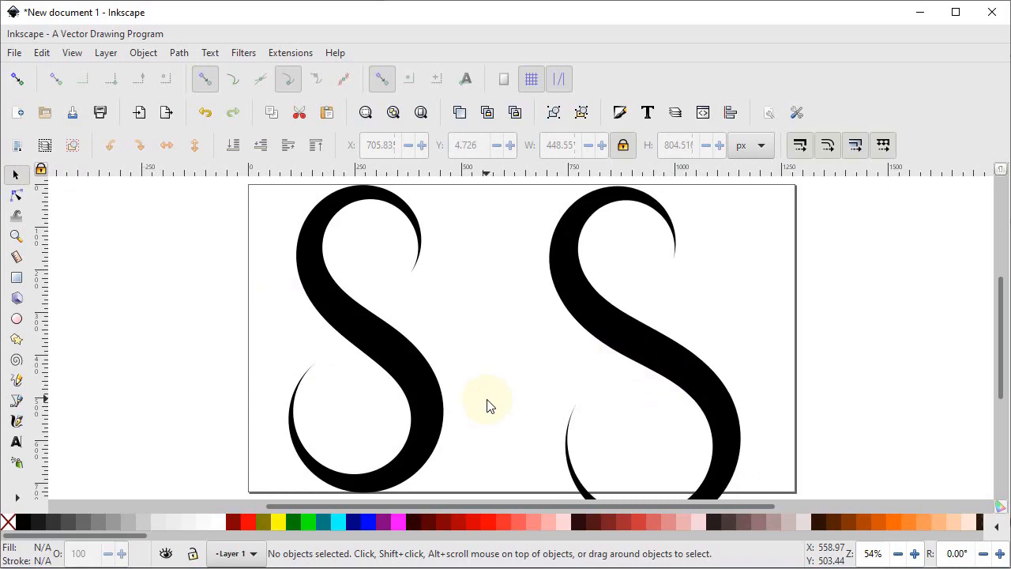
key("ctrl+a")
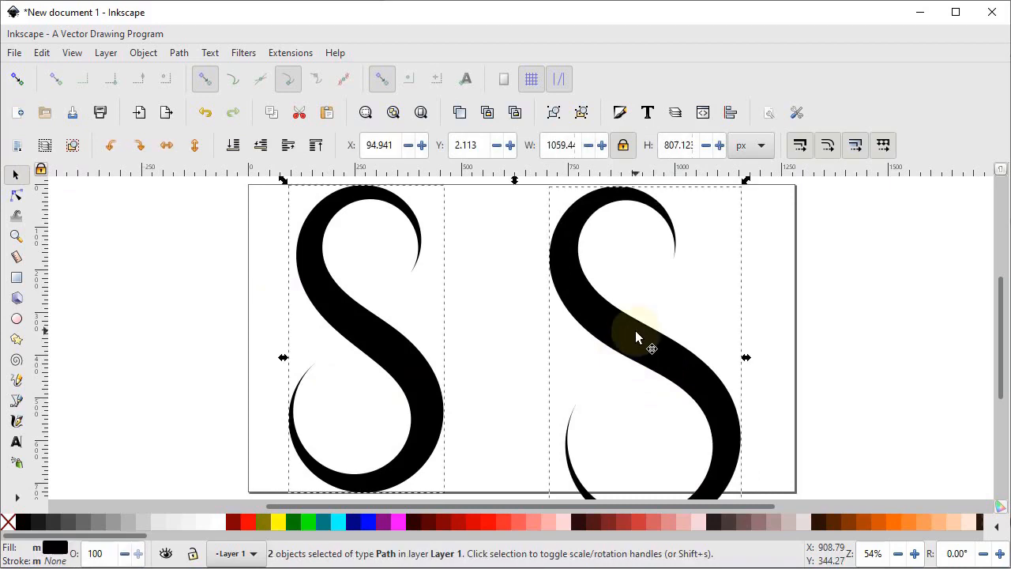
key("Delete")
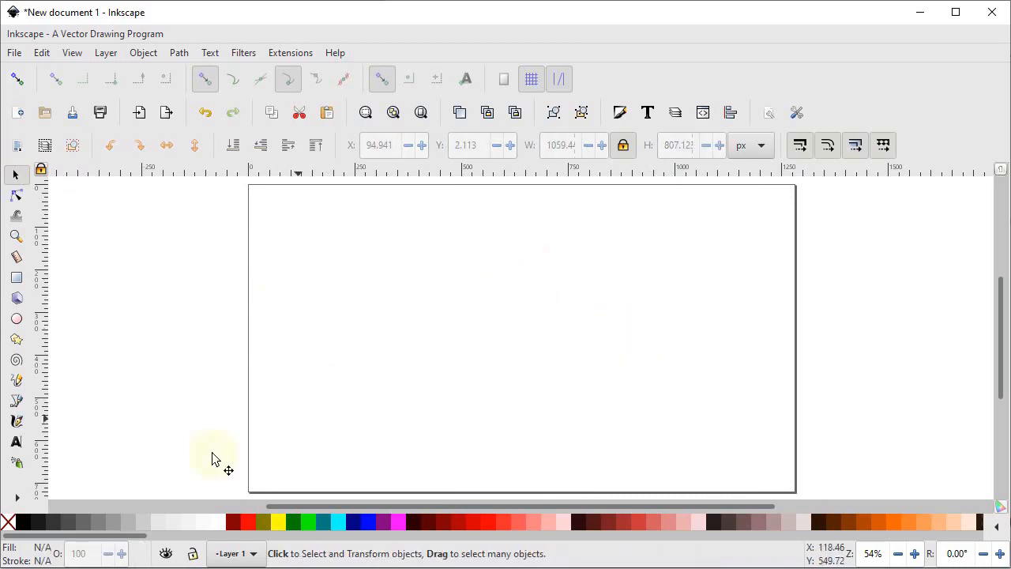
Draw a freehand S with the Ellipse shape in the middle of the page
left_click(15, 381)
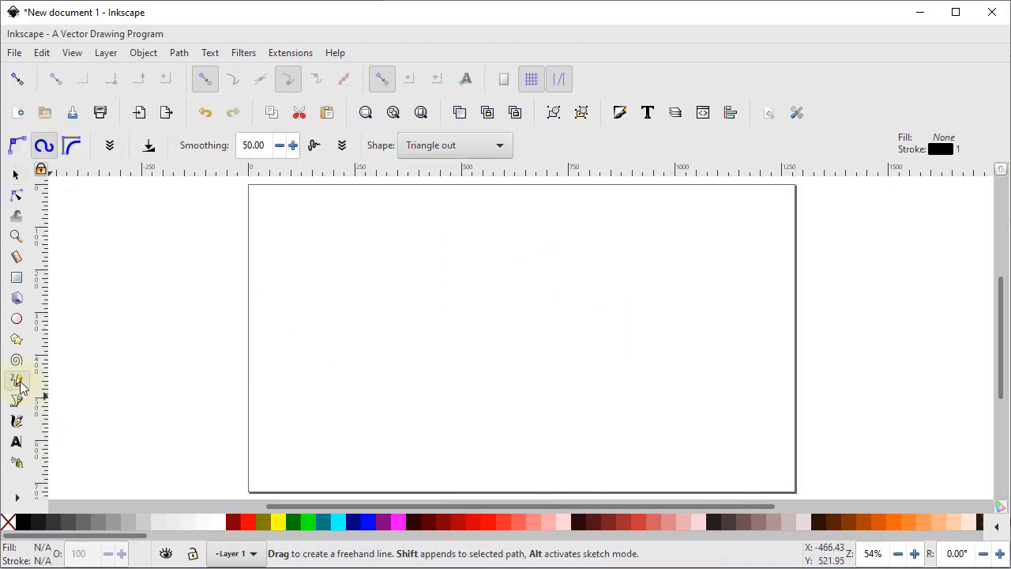
left_click(487, 147)
left_click(436, 181)
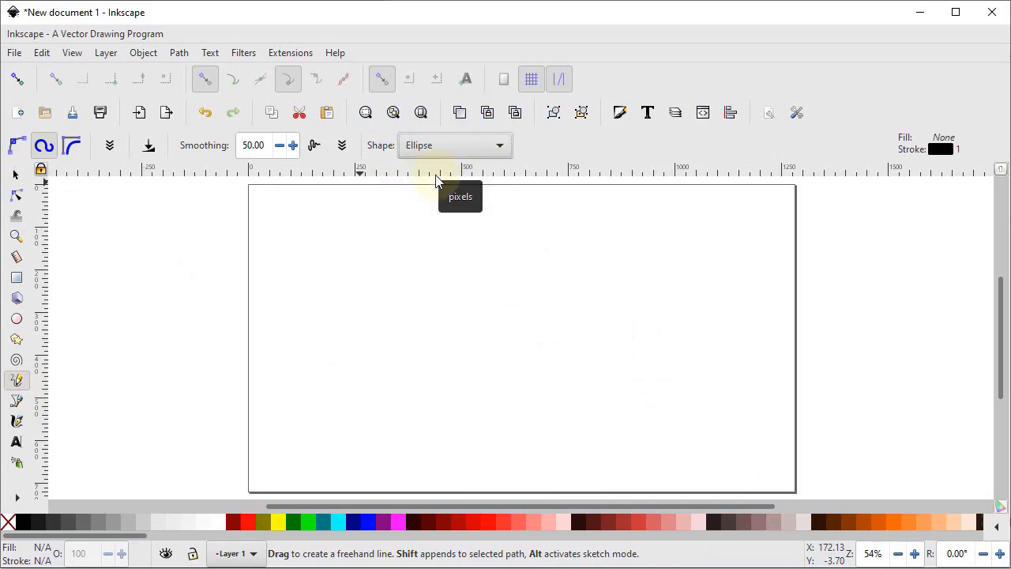
mouse_move(557, 274)
left_mouse_down()
mouse_move(509, 211)
mouse_move(470, 258)
mouse_move(497, 299)
mouse_move(565, 340)
mouse_move(546, 407)
mouse_move(489, 385)
mouse_move(476, 356)
left_mouse_up()
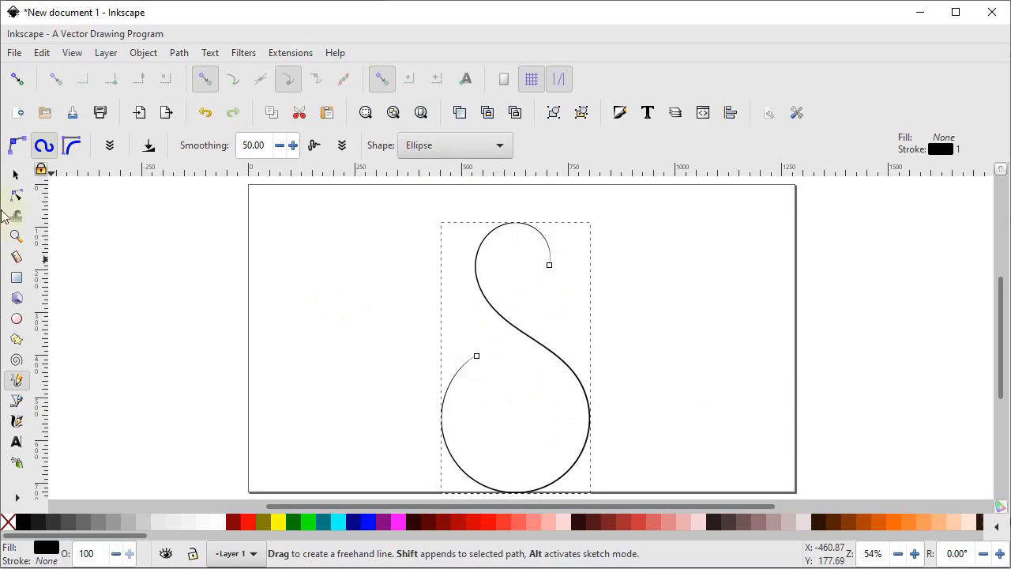
Thicken the Ellipse-shaped S using the width handle at its upper end, and delete the S
left_click(15, 197)
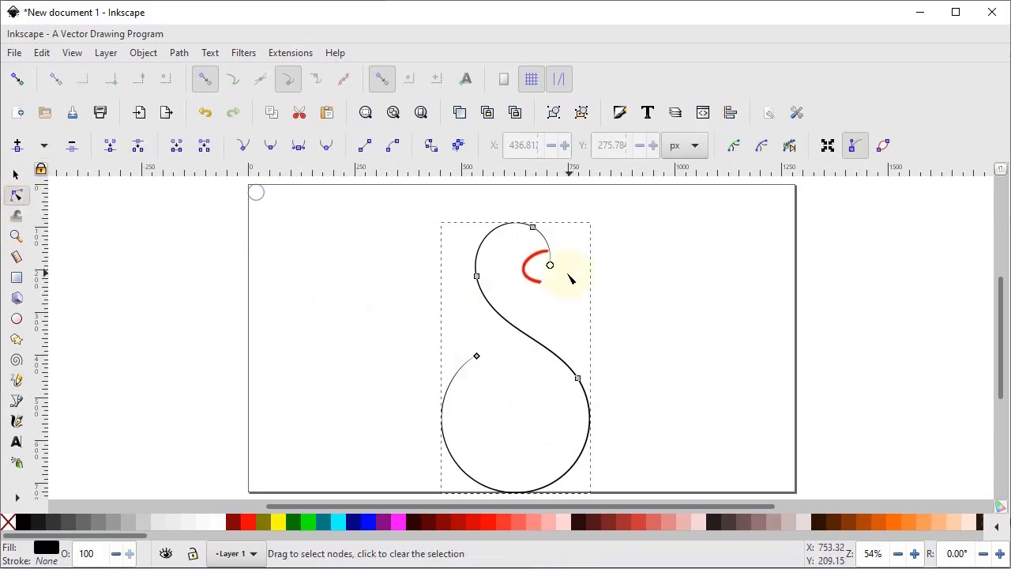
left_click_drag(551, 267, 566, 269)
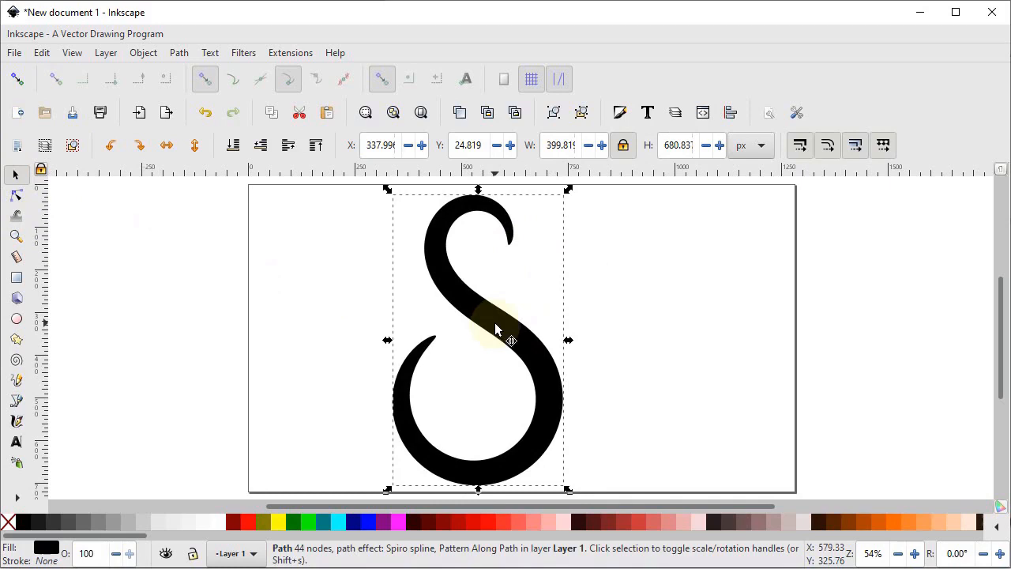
key("Delete")
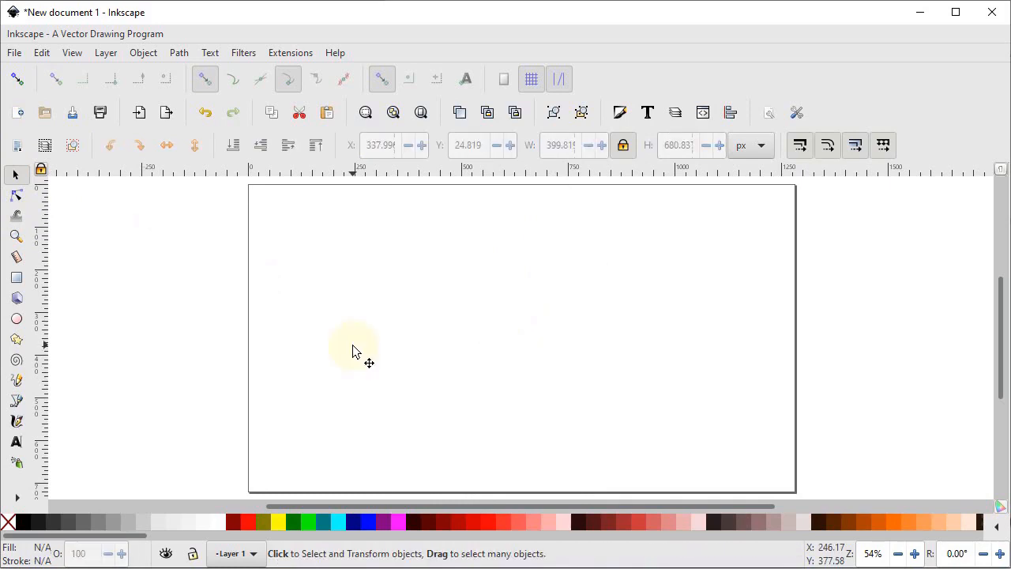
Draw an open zigzag of eight straight segments across the page with the Bezier tool, and delete it
left_click(17, 402)
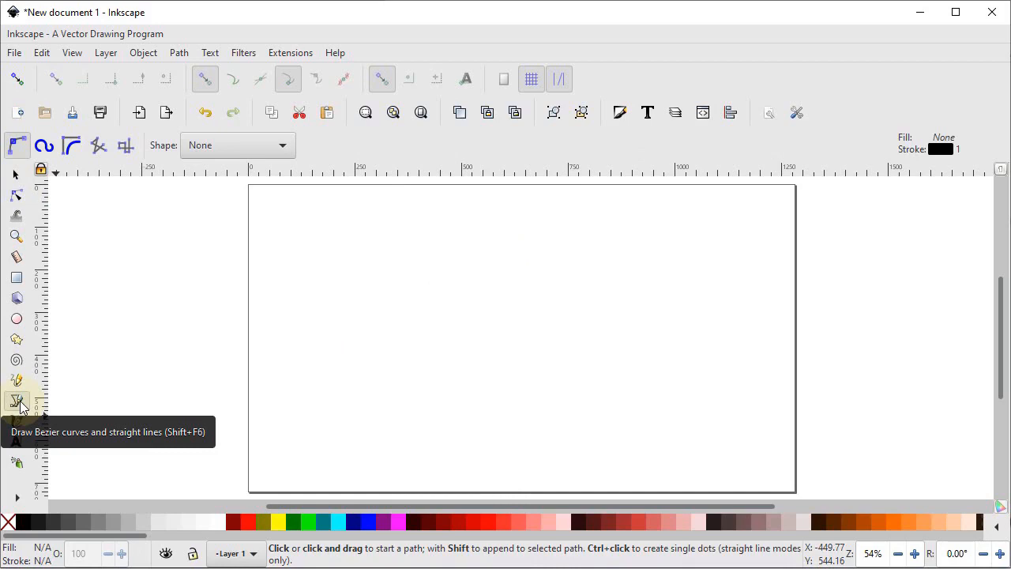
left_click(270, 293)
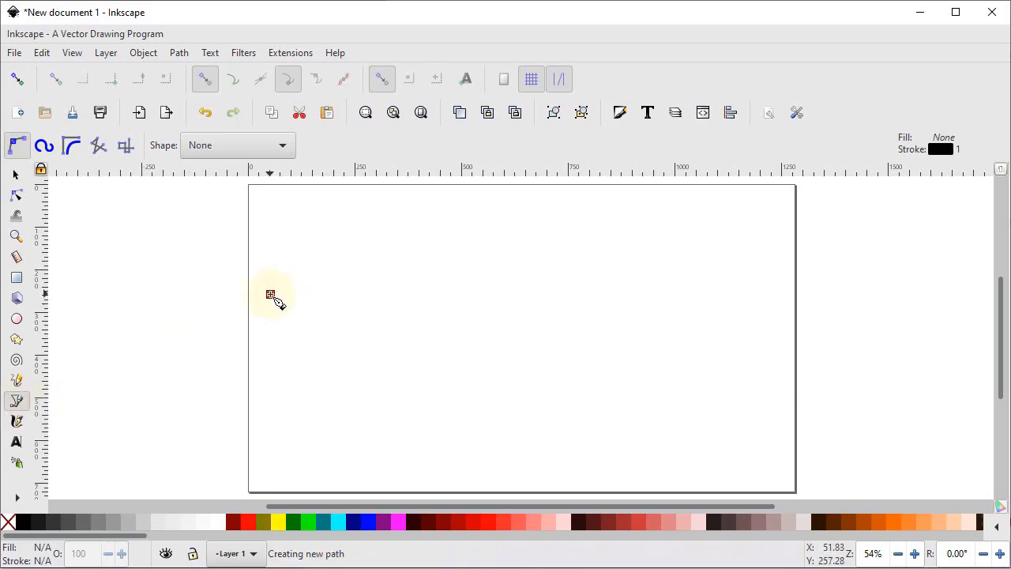
left_click(478, 293)
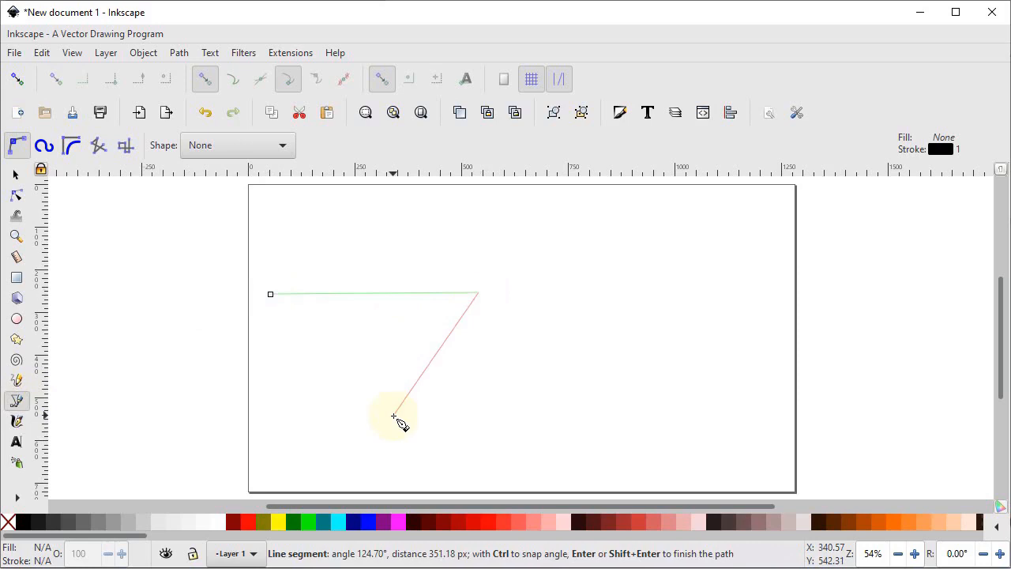
left_click(394, 414)
left_click(499, 360)
left_click(546, 411)
left_click(584, 347)
left_click(646, 409)
left_click(740, 270)
left_click(609, 284)
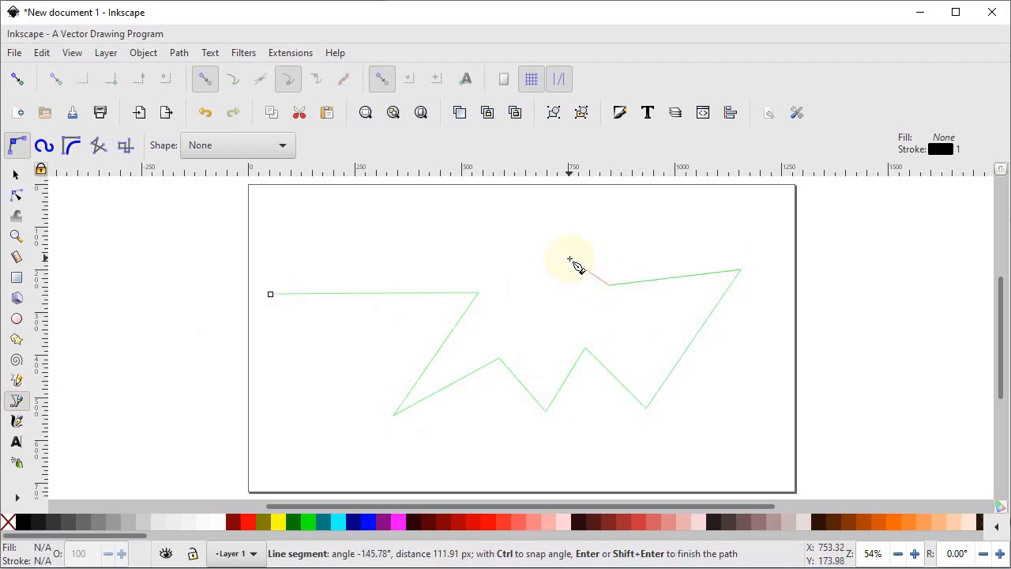
key("Return")
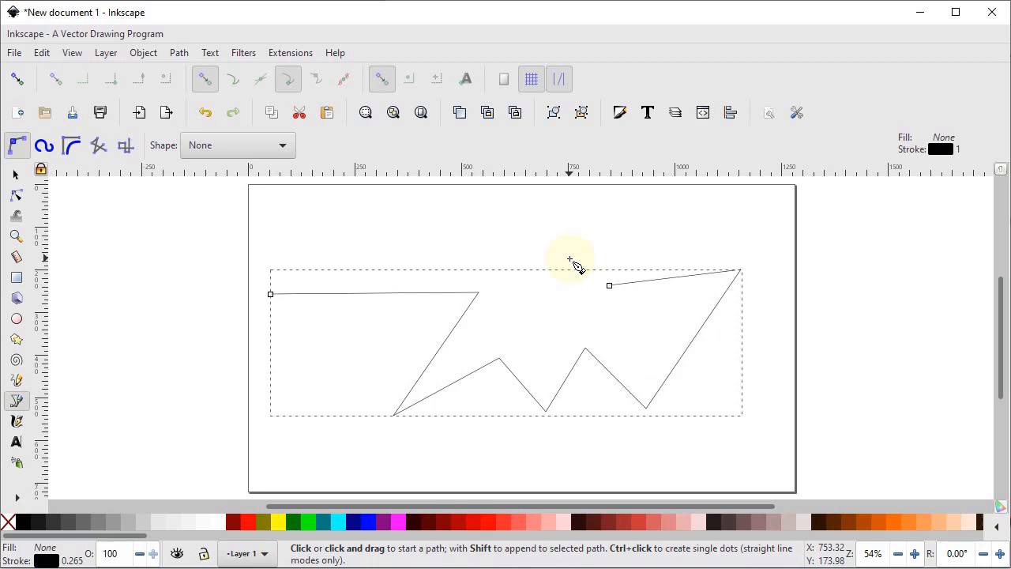
key("Delete")
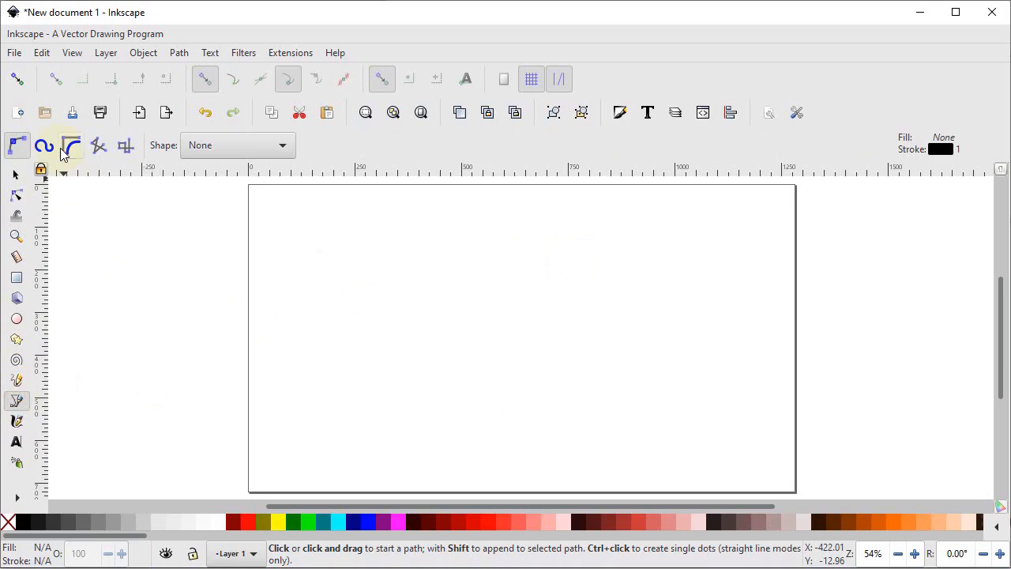
Draw an S-shaped Spiro path down the middle of the page with the Bezier tool, and delete it
left_click(45, 146)
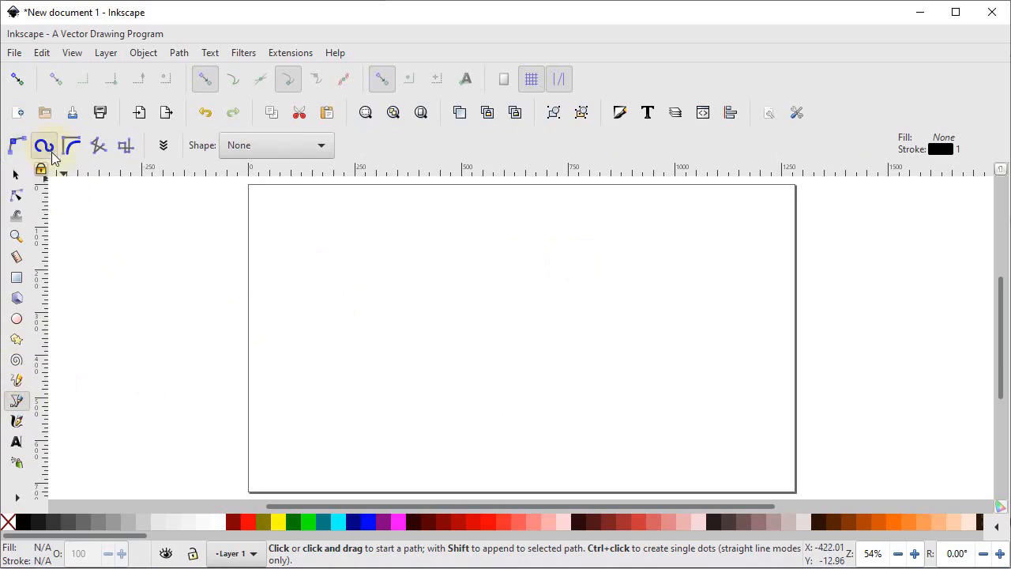
left_click(445, 206)
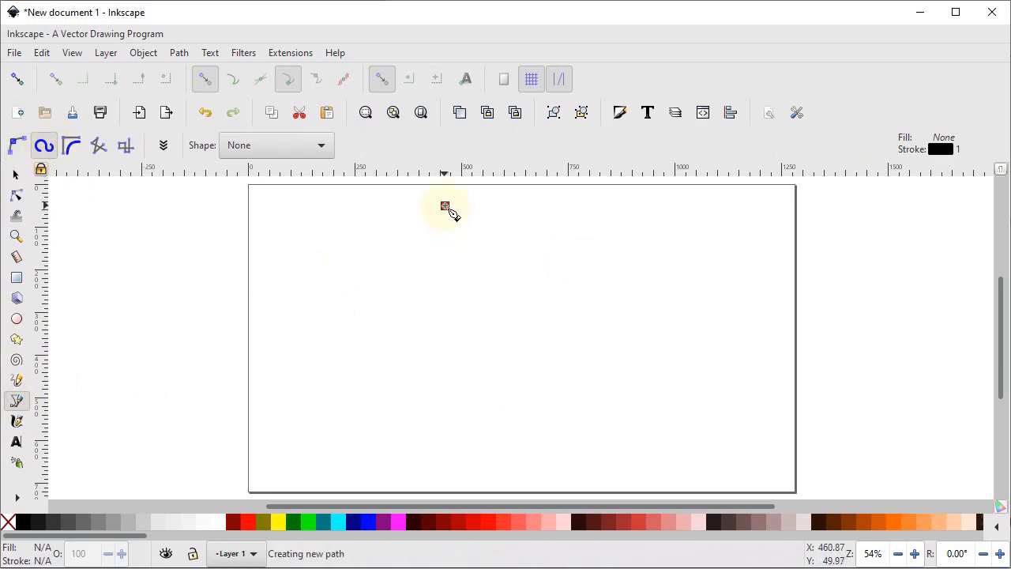
left_click(447, 314)
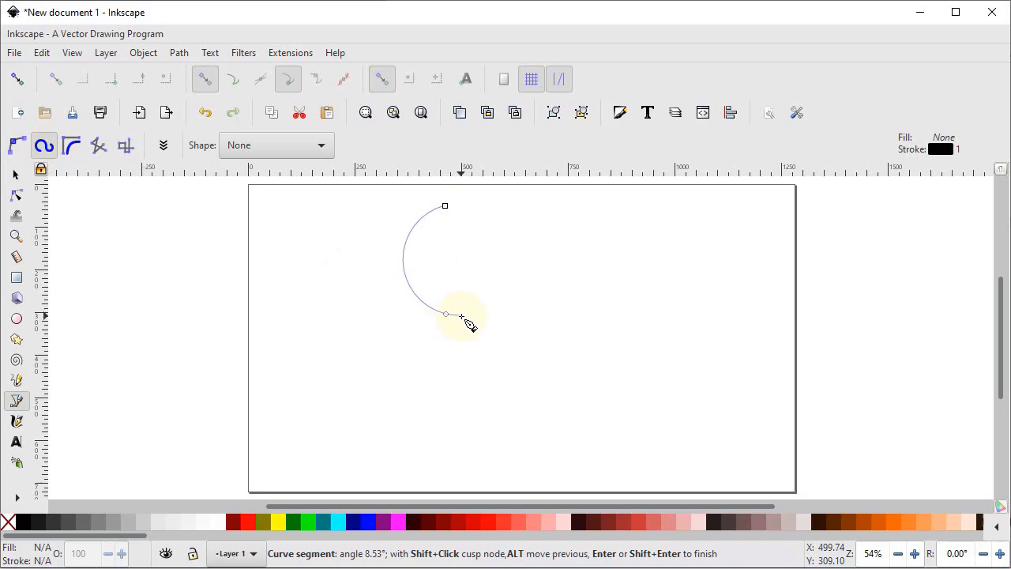
left_click(461, 316)
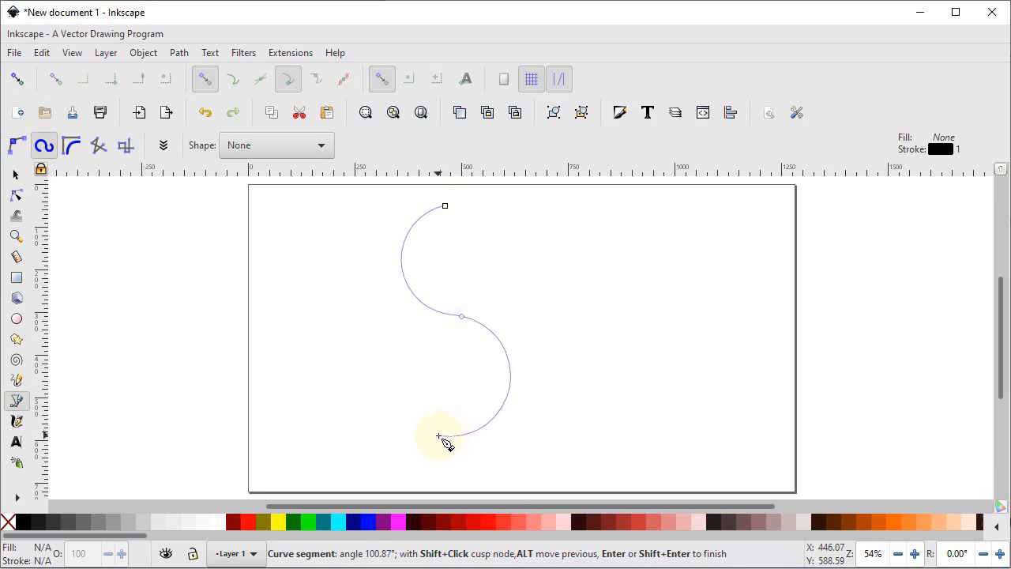
left_click(483, 435)
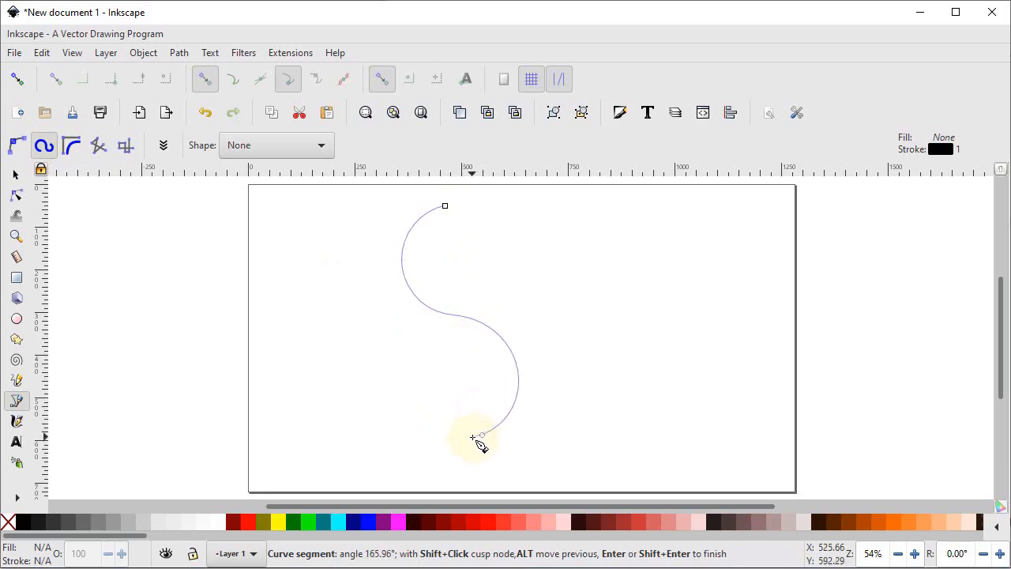
key("Return")
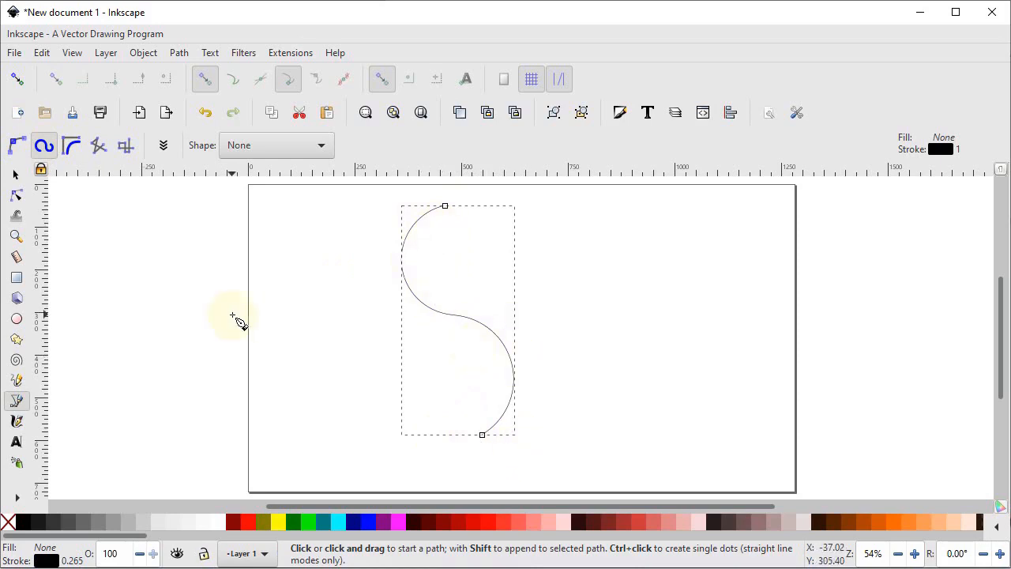
key("Delete")
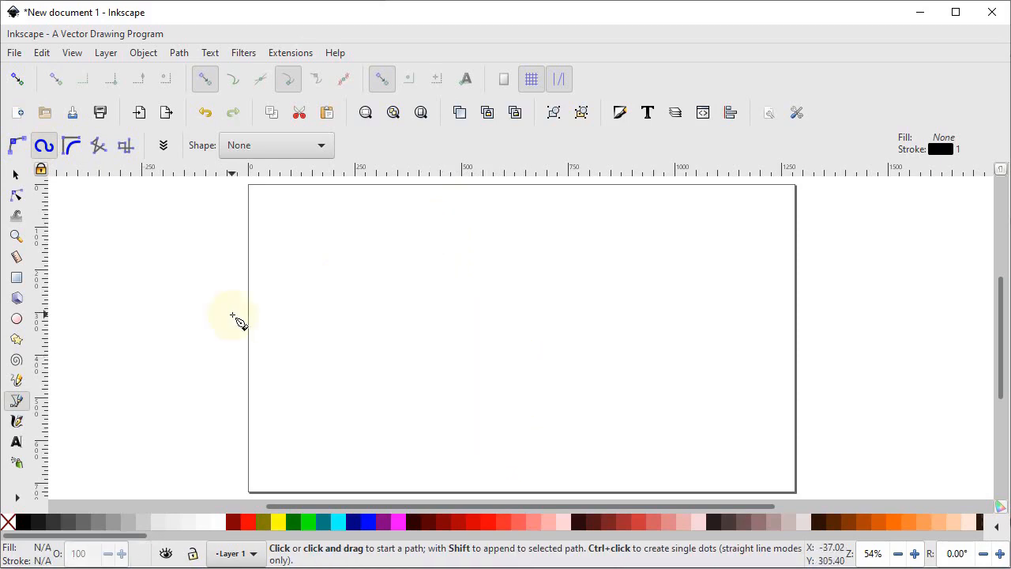
Draw a BSpline path running down the page's left half and curving across to the right at the bottom
left_click(71, 150)
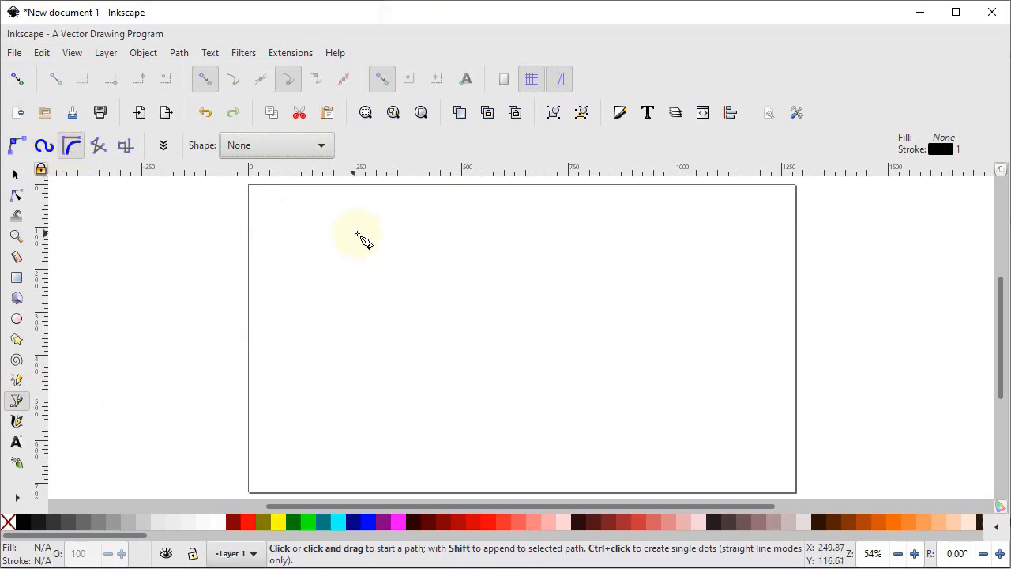
left_click(346, 220)
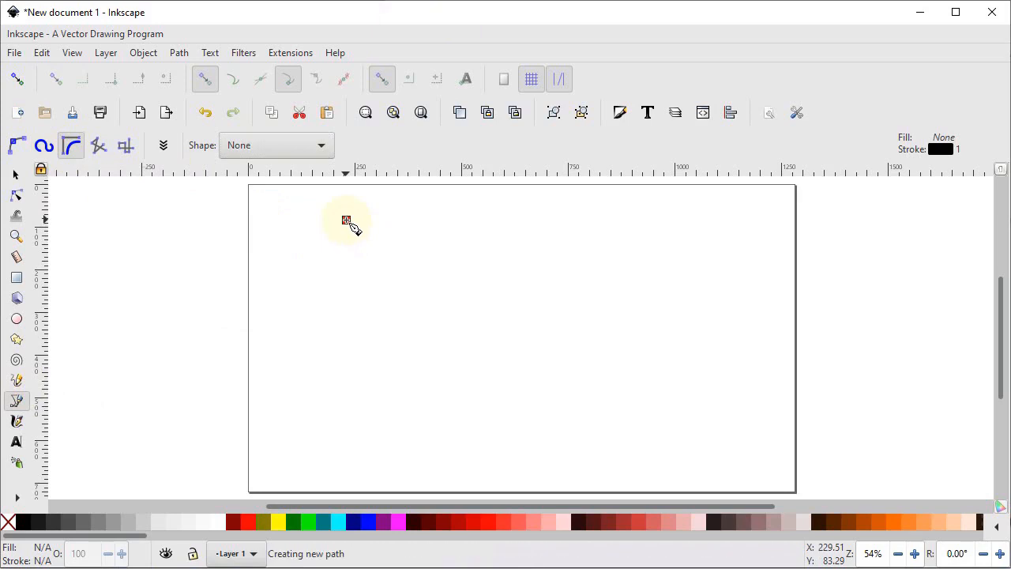
left_click(346, 417)
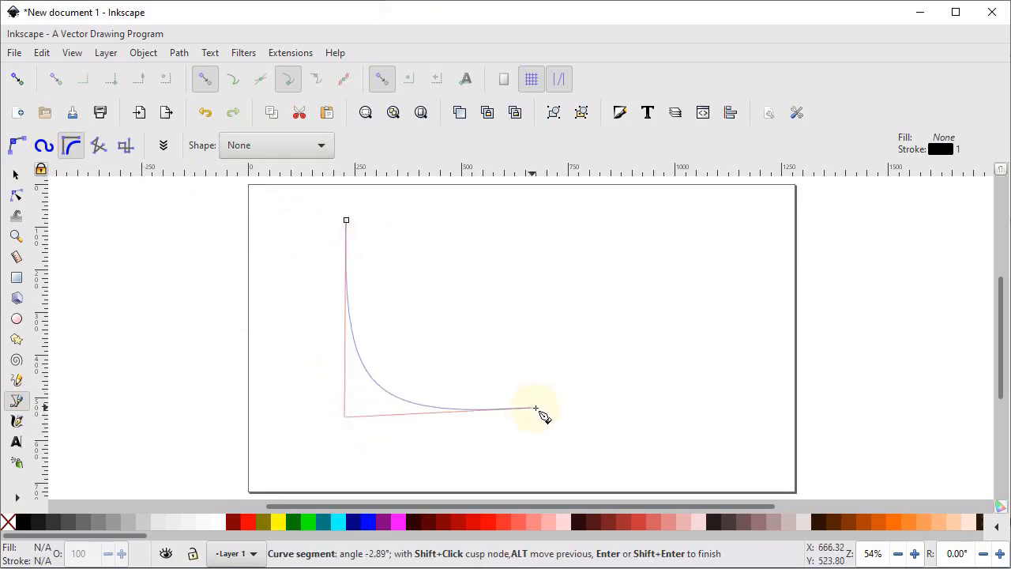
double_click(561, 421)
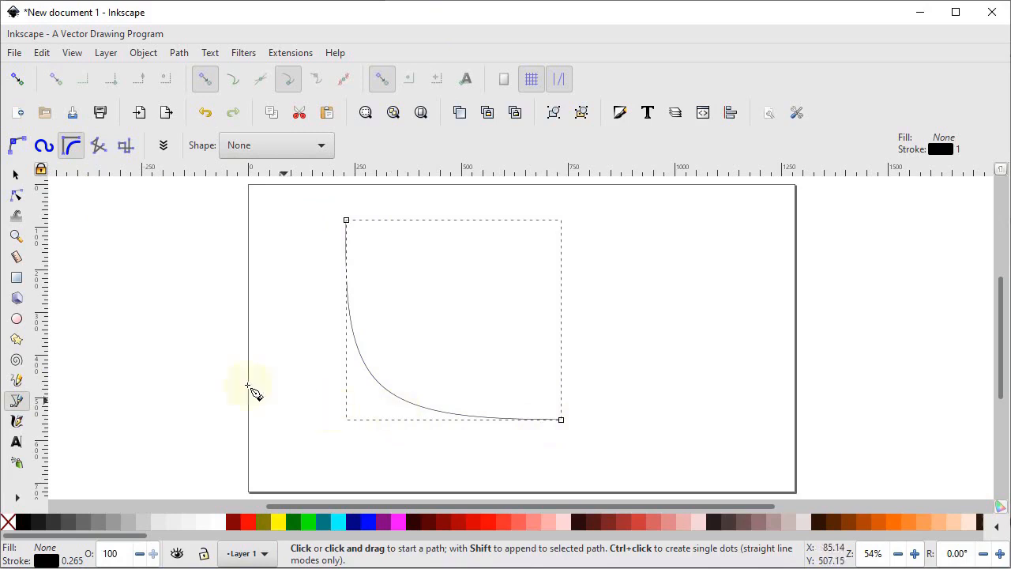
Try to move the BSpline curve's corner control node inward, and undo the move
left_click(15, 195)
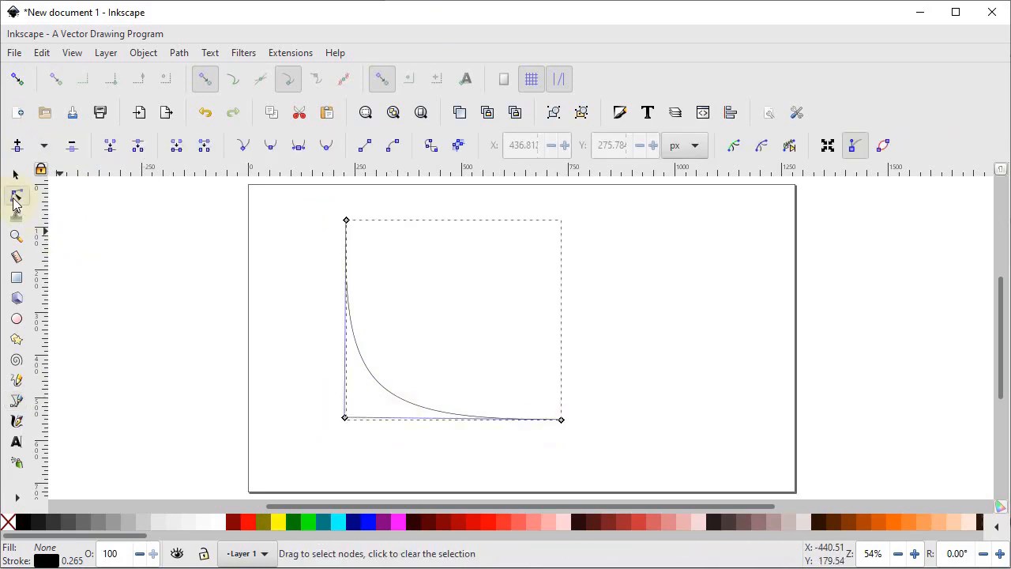
left_click(346, 418)
left_click_drag(346, 419, 422, 364)
key("ctrl+z")
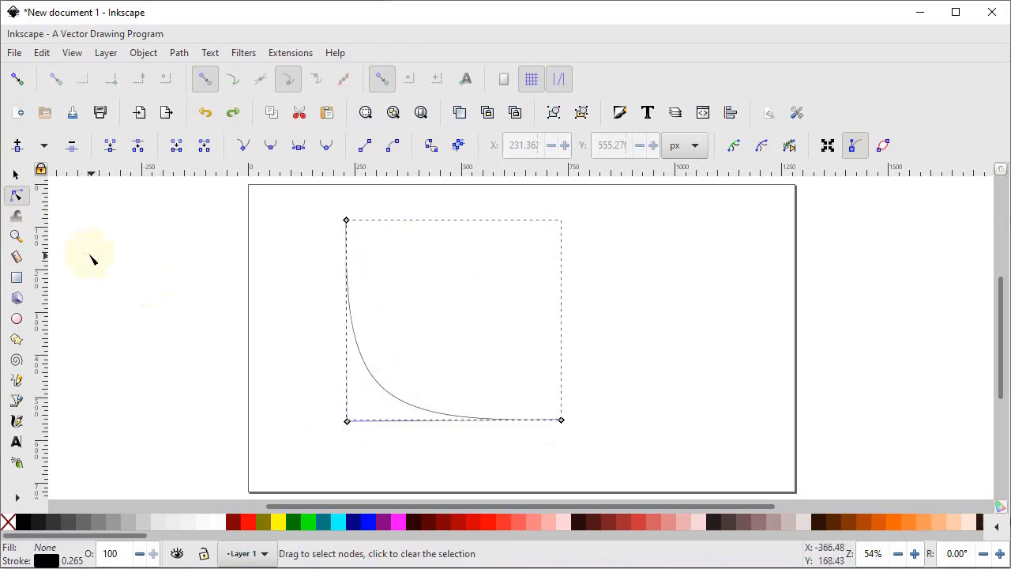
Delete the BSpline curve from the page
left_click(16, 174)
key("Delete")
Draw a BSpline path with the Ellipse shape, bending from the page's upper left to its lower middle, and thicken it slightly
left_click(16, 401)
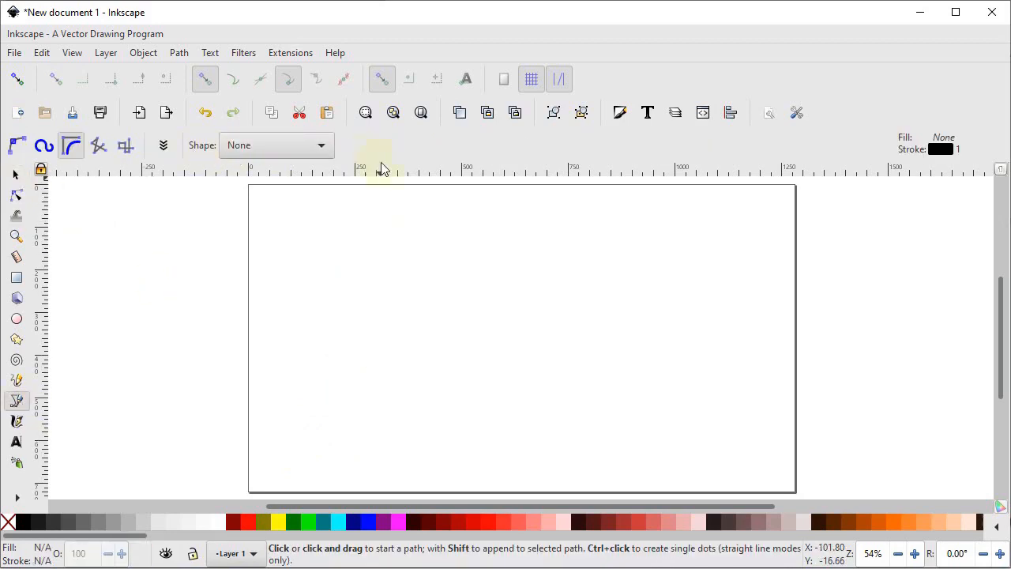
left_click(328, 147)
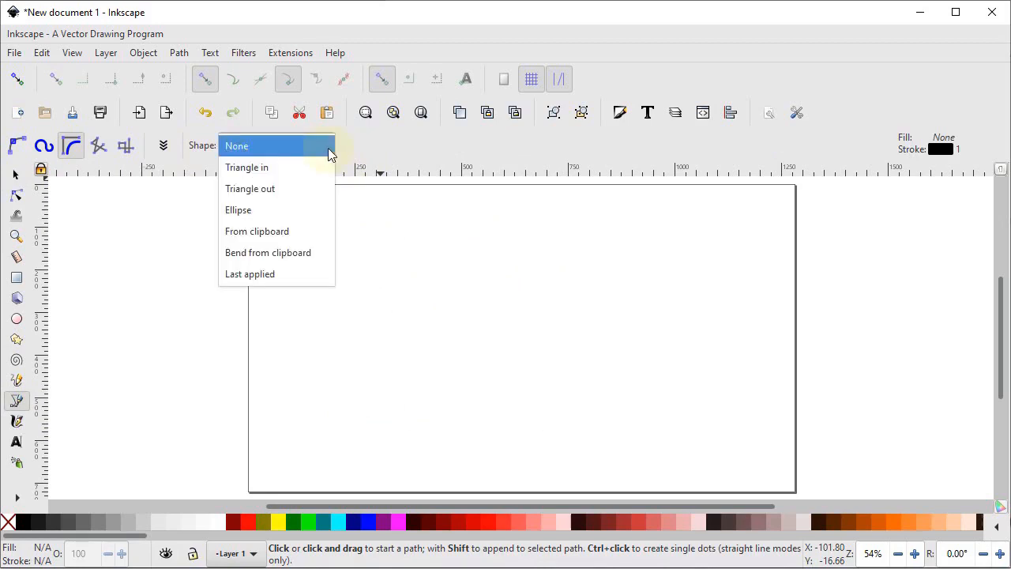
left_click(268, 210)
left_click(326, 227)
left_click(606, 221)
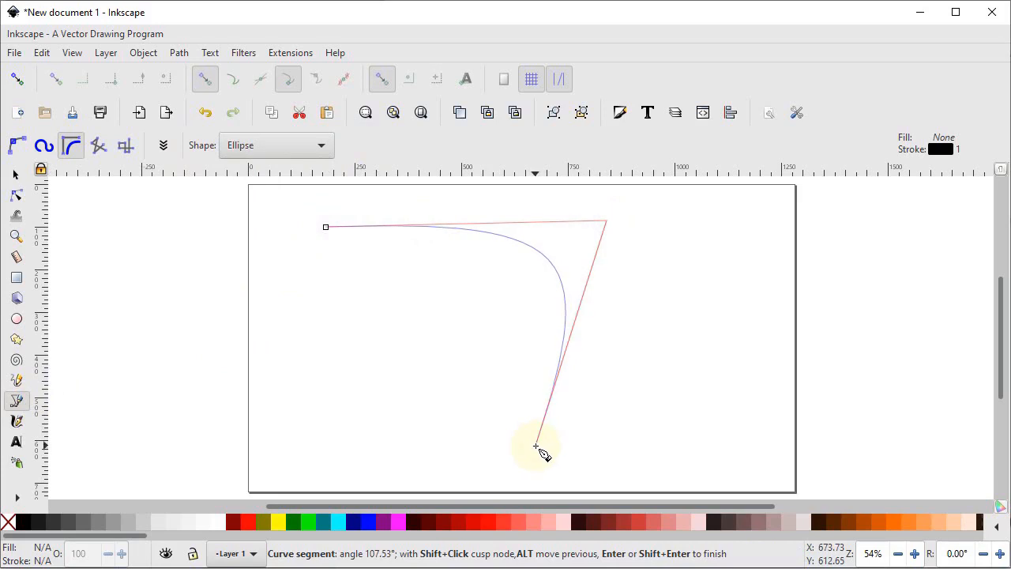
double_click(536, 447)
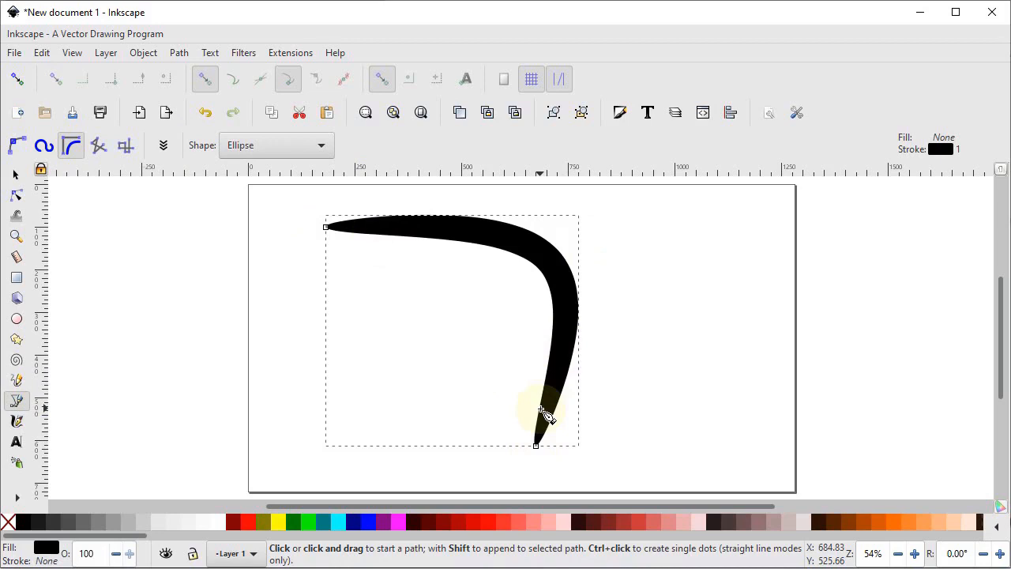
left_click(15, 195)
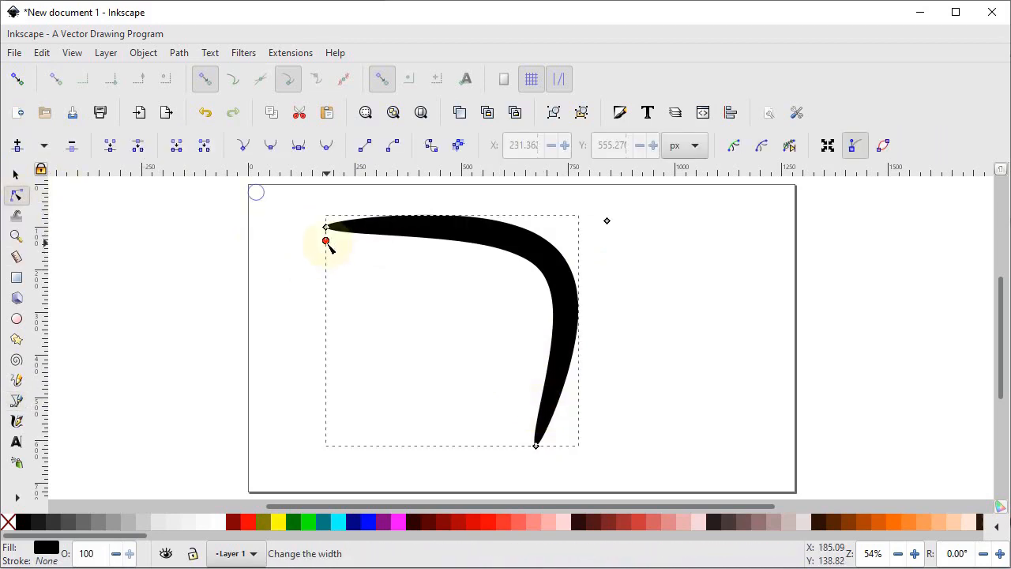
mouse_move(327, 243)
left_mouse_down()
mouse_move(327, 273)
mouse_move(326, 245)
left_mouse_up()
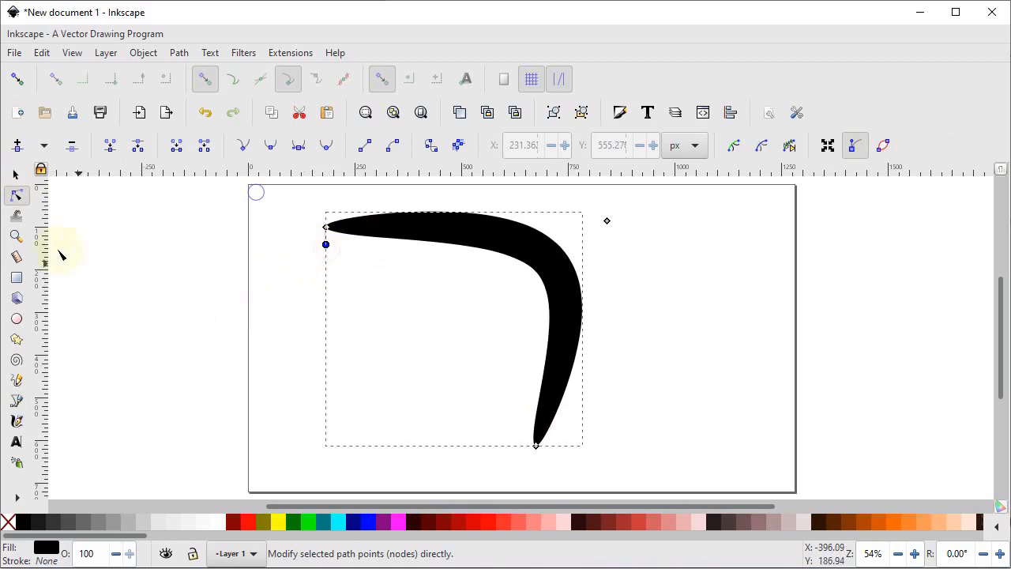
Delete the black curve and draw a red S-shaped calligraphic stroke about 674 × 647 px in the page's left half
left_click(16, 174)
key("Delete")
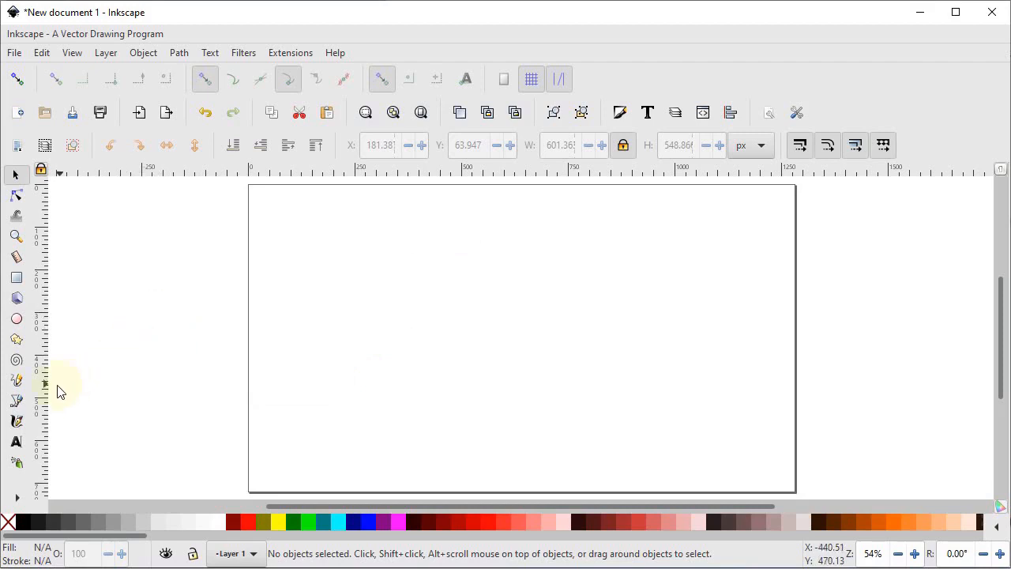
left_click(16, 421)
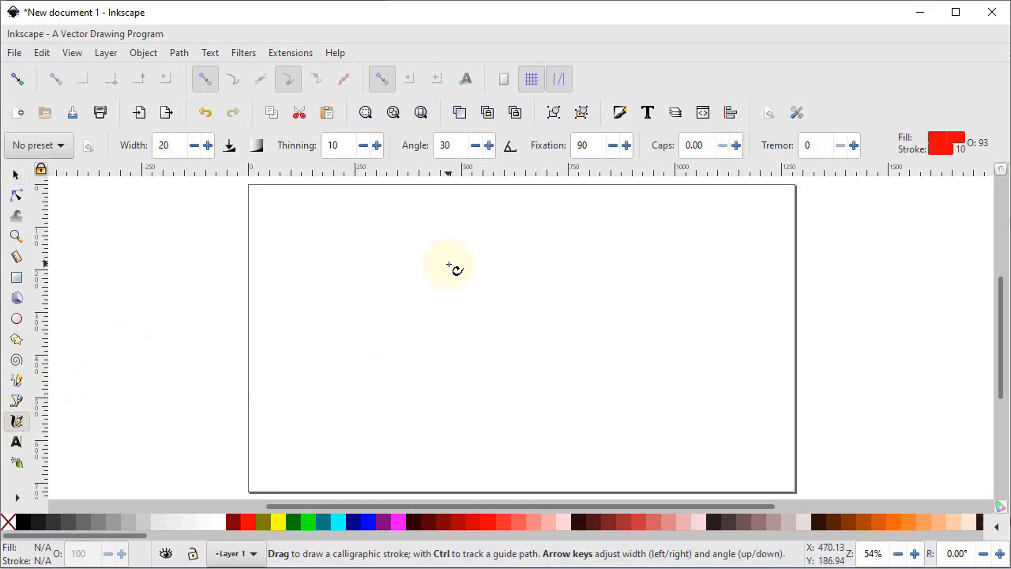
mouse_move(456, 269)
left_mouse_down()
mouse_move(481, 237)
mouse_move(379, 195)
mouse_move(303, 257)
mouse_move(486, 338)
mouse_move(578, 412)
mouse_move(443, 455)
mouse_move(368, 413)
mouse_move(353, 376)
left_mouse_up()
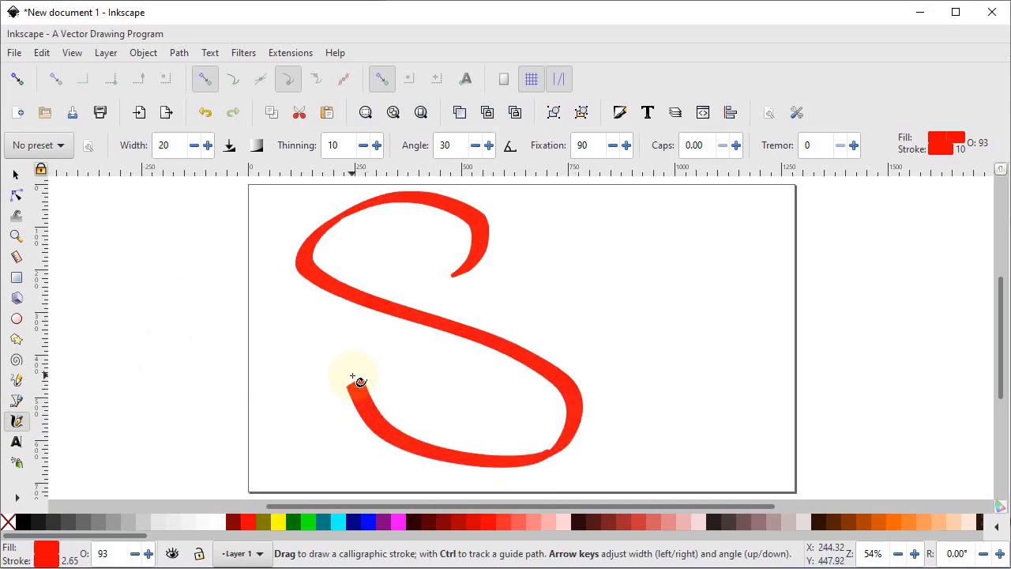
Delete the calligraphic S and add the text "Abcdefghi" left of the page's centre
left_click(16, 173)
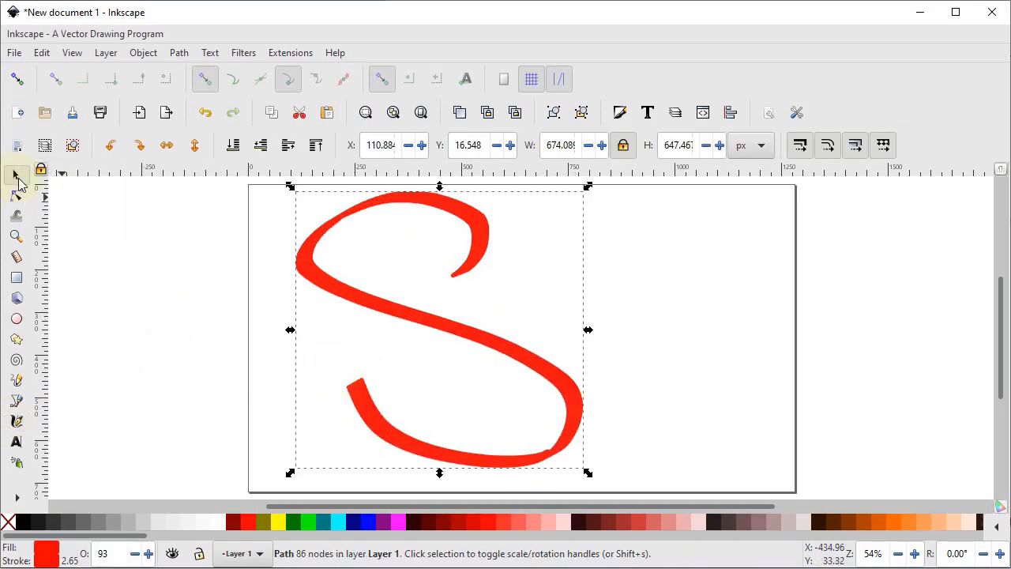
key("Delete")
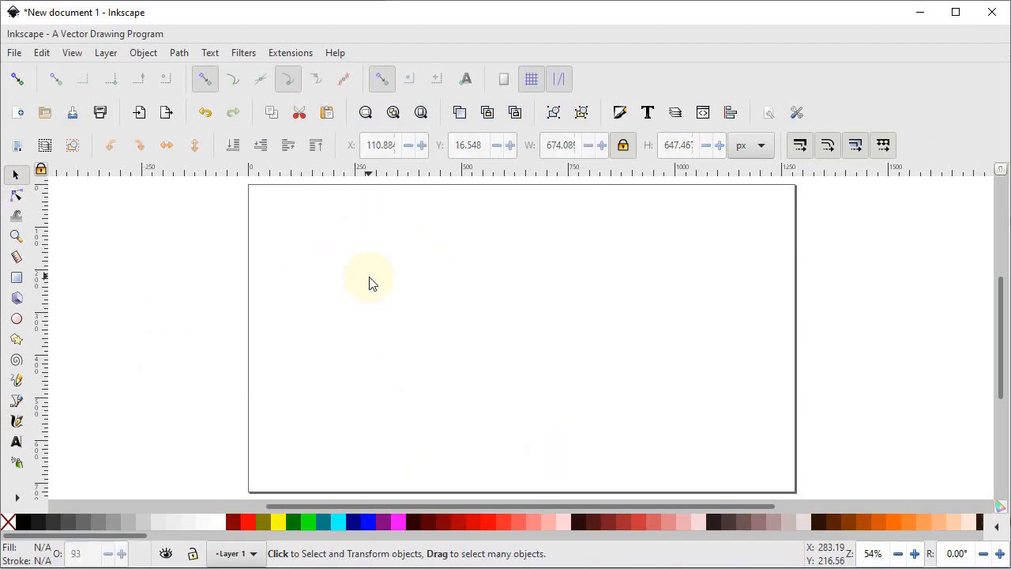
left_click(11, 443)
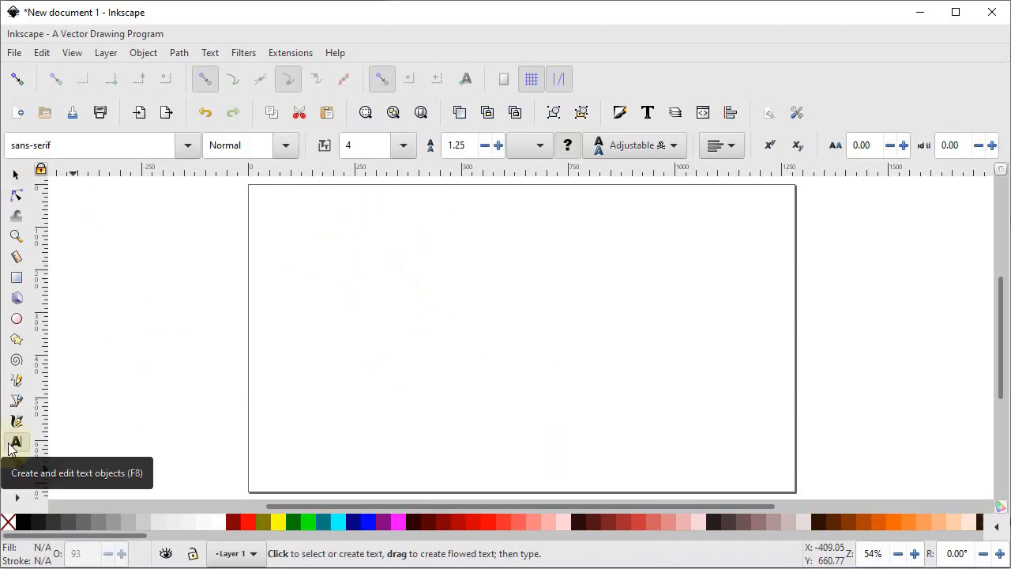
left_click(369, 329)
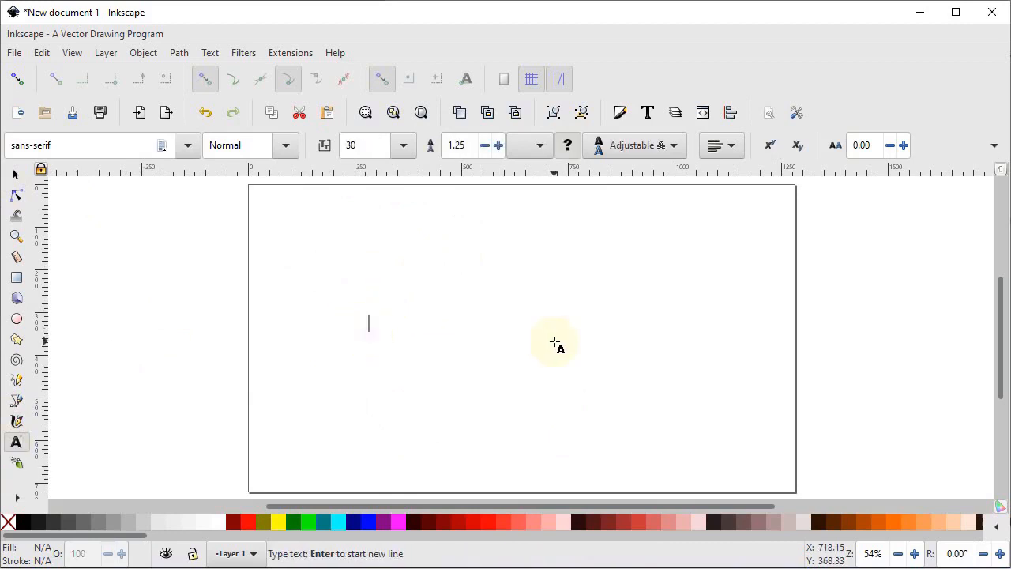
type("Abcdefghi")
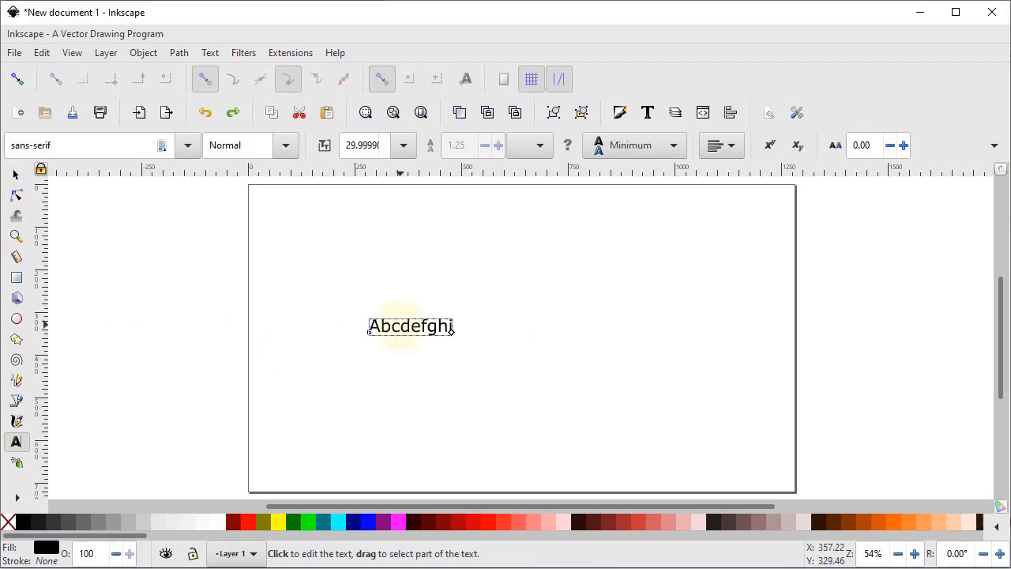
Set the font size of the whole text "Abcdefghi" to 144
triple_click(401, 326)
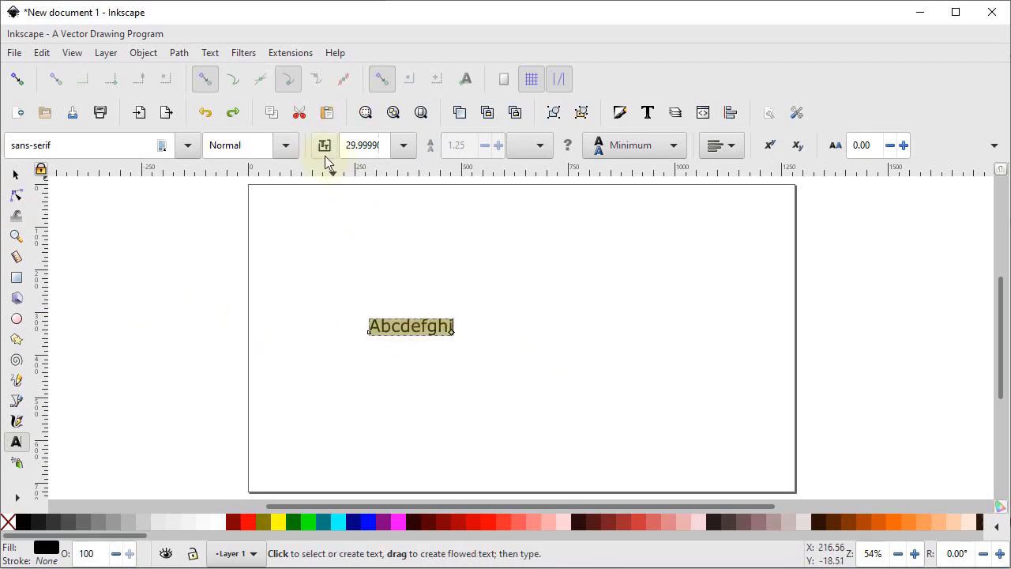
left_click(405, 147)
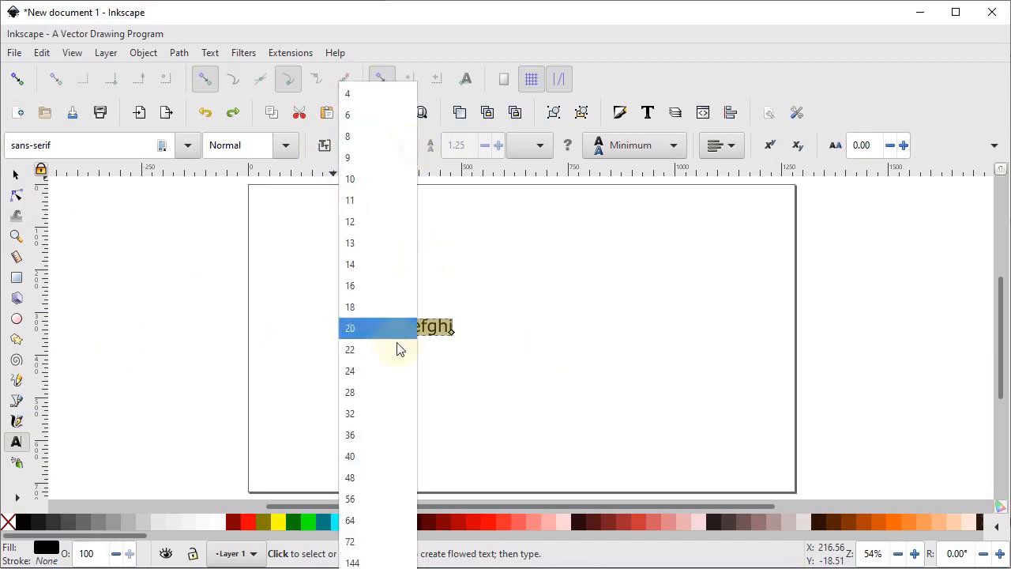
left_click(352, 561)
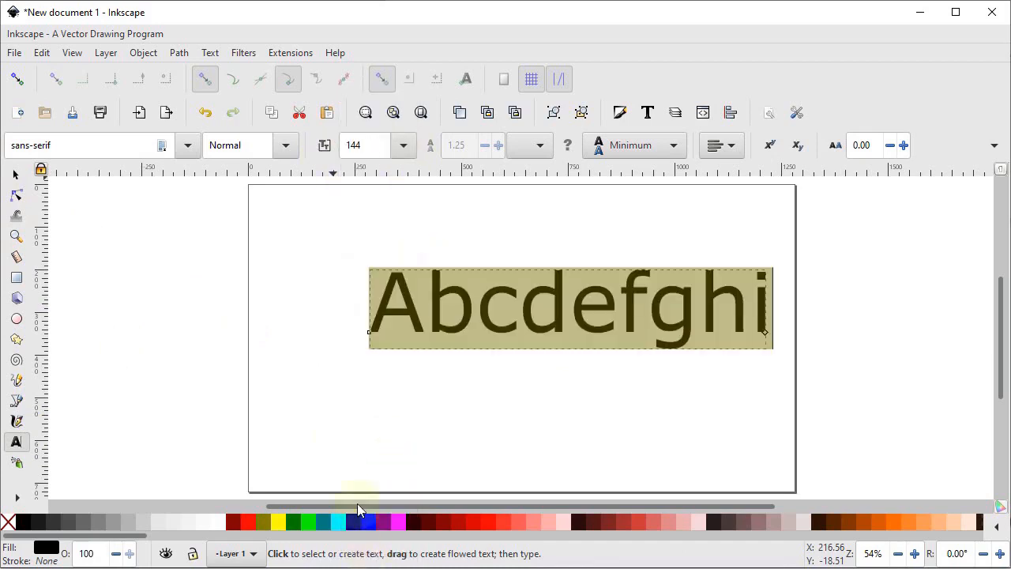
Set the text's font size to 170 and move the text left and slightly down so it lies within the page
left_click(404, 146)
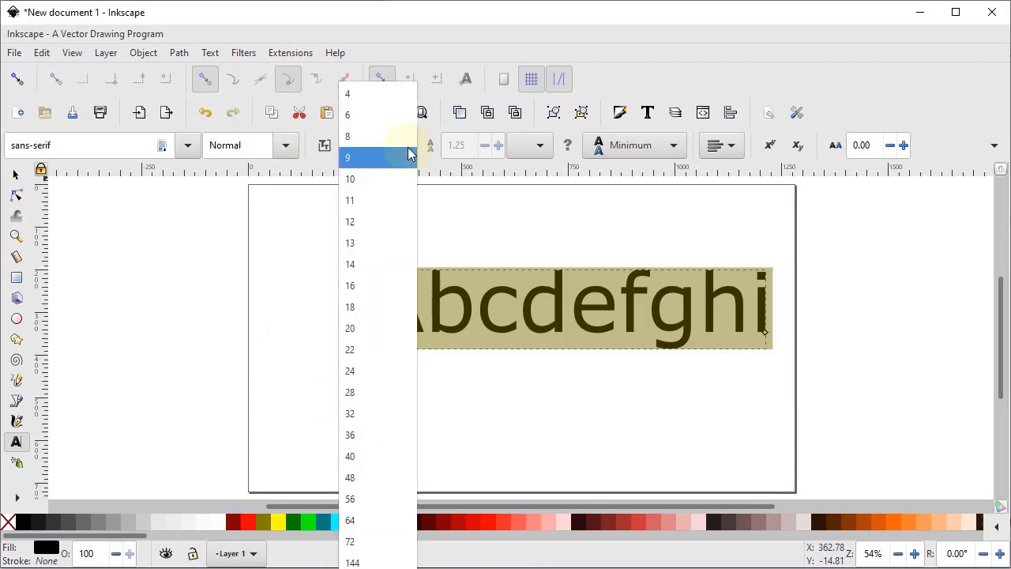
left_click(472, 22)
left_click(361, 147)
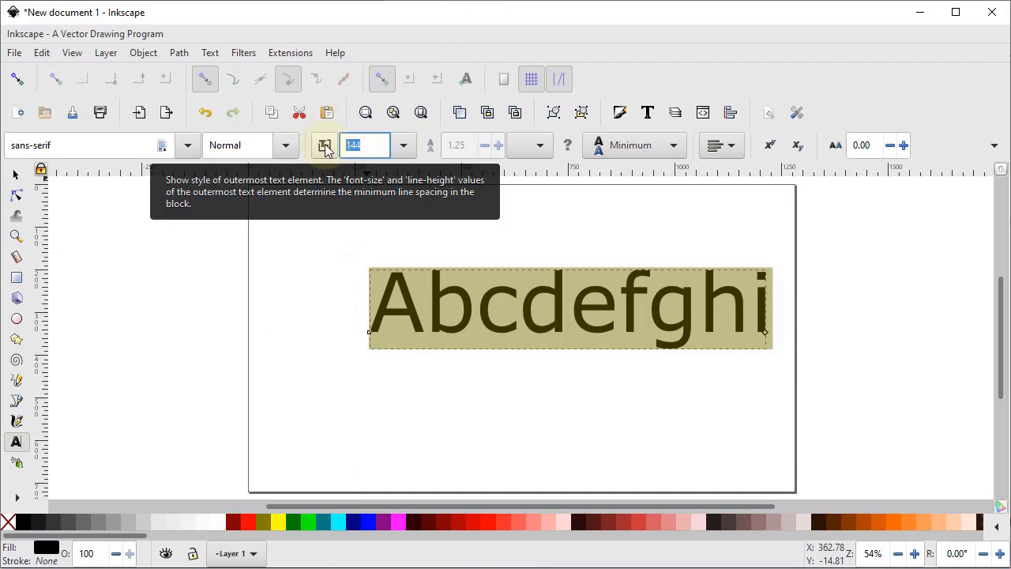
type("1")
key("Return")
left_click(15, 176)
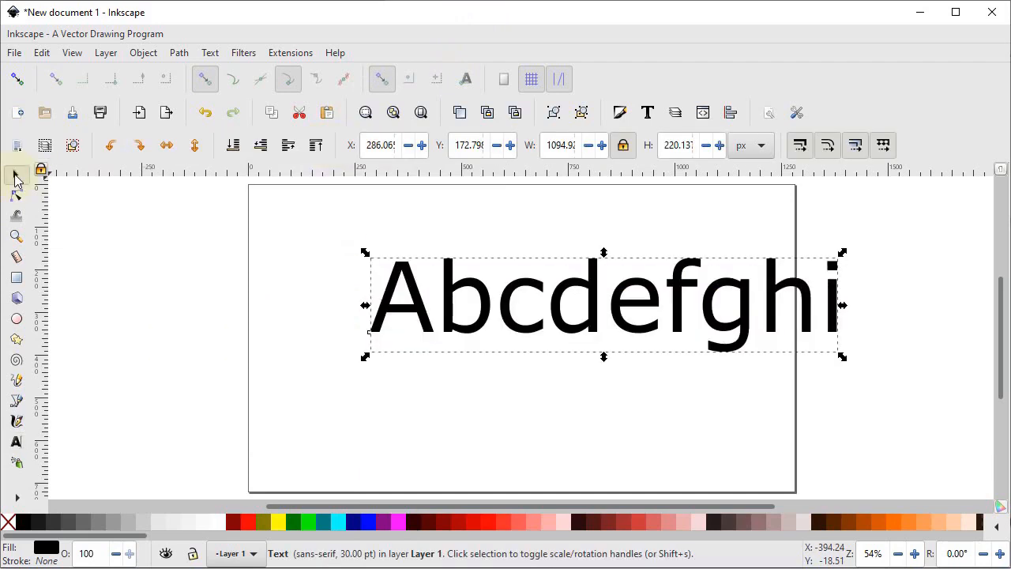
left_click_drag(466, 311, 388, 335)
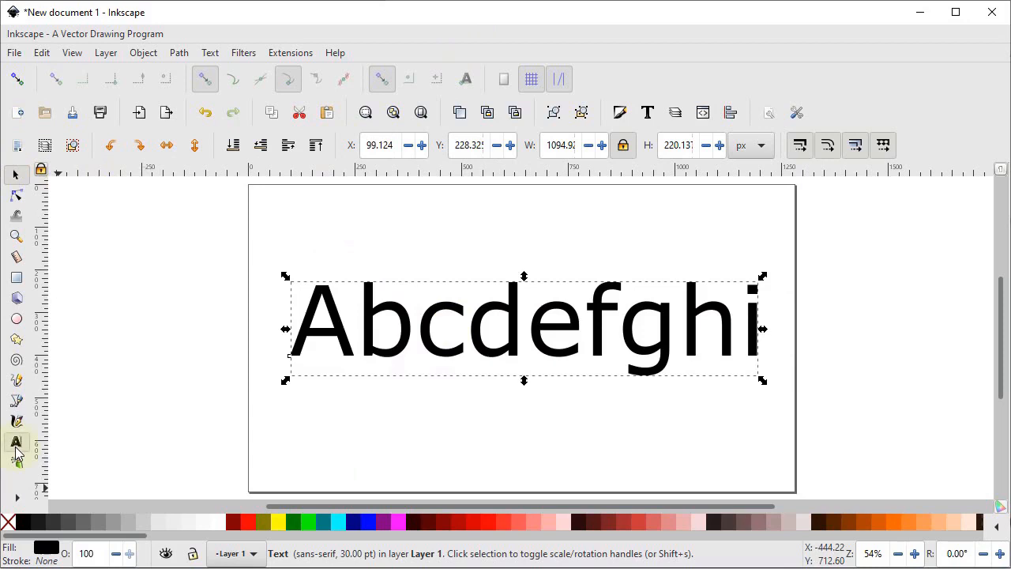
Set the letter spacing of the whole text to 10 and move the text up near the page's top edge
left_click(16, 441)
left_click_drag(294, 315, 673, 142)
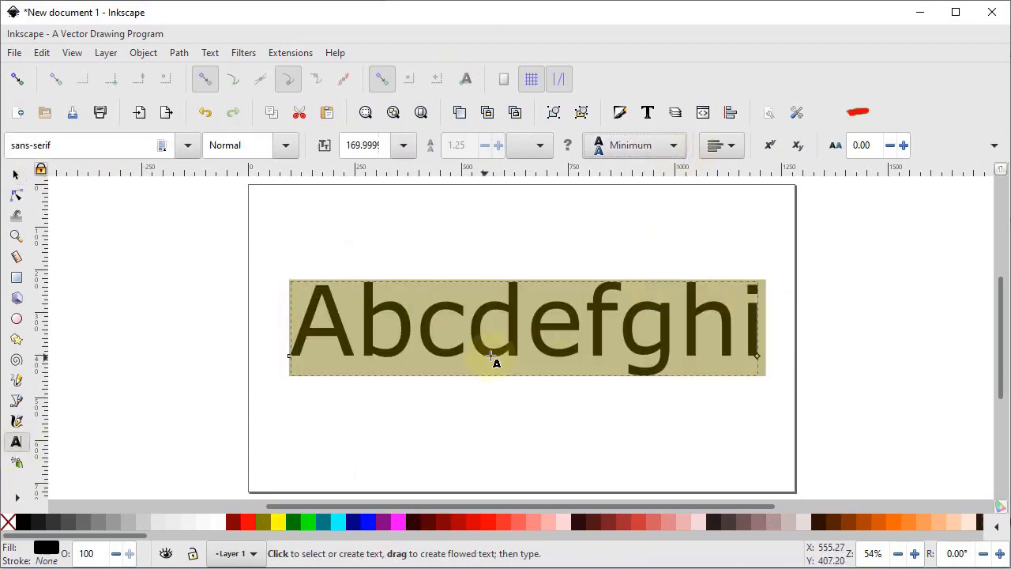
left_click(864, 144)
type("10")
key("Return")
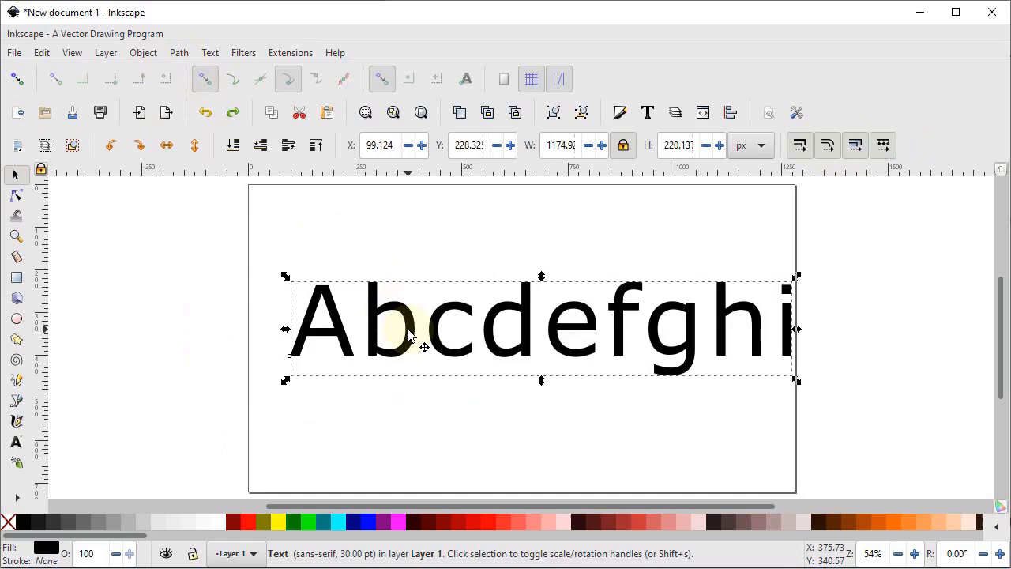
left_click_drag(408, 334, 379, 258)
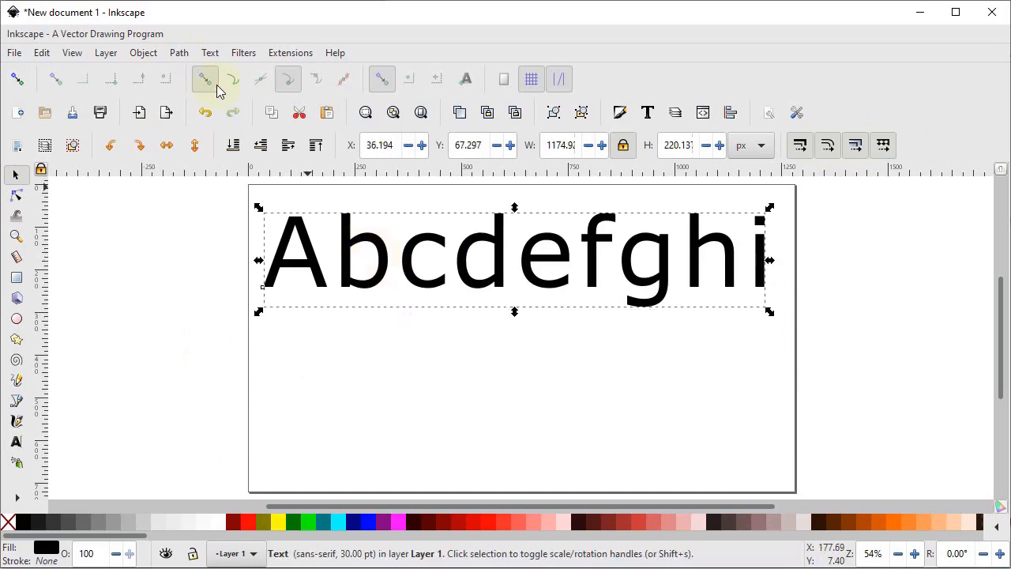
Convert the text "Abcdefghi" to paths and ungroup it into separate letters
left_click(178, 53)
left_click(177, 73)
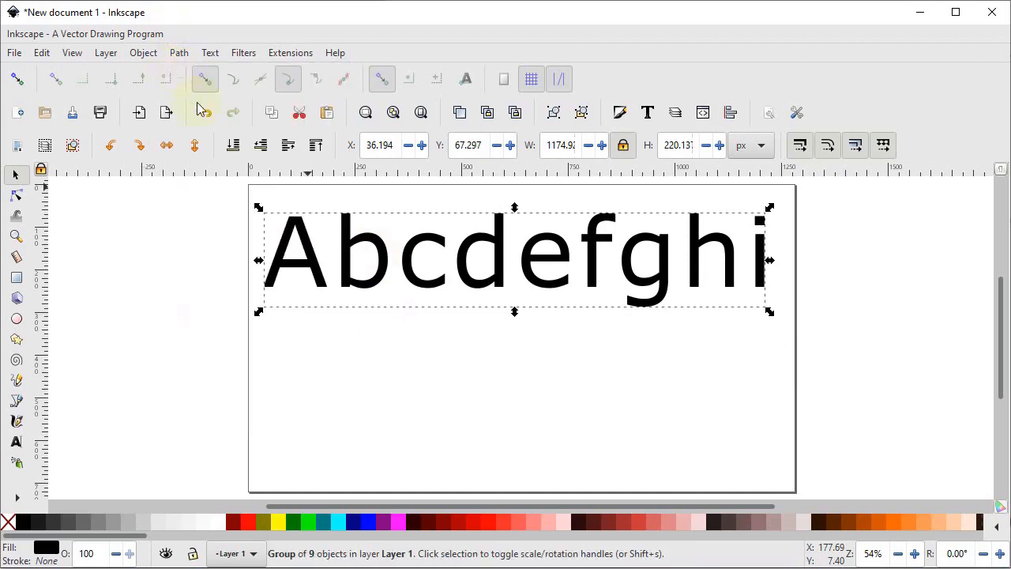
right_click(300, 229)
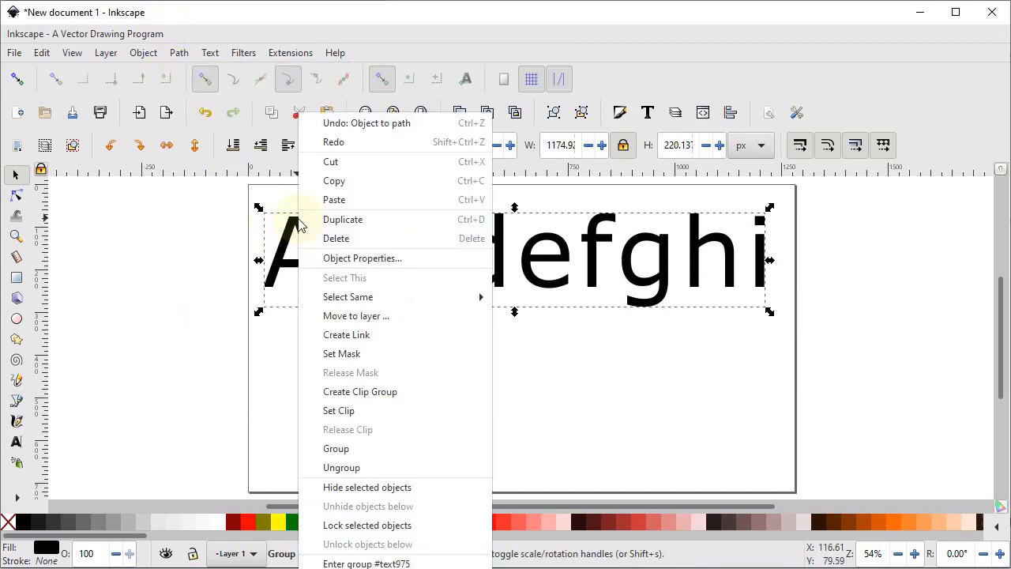
left_click(395, 467)
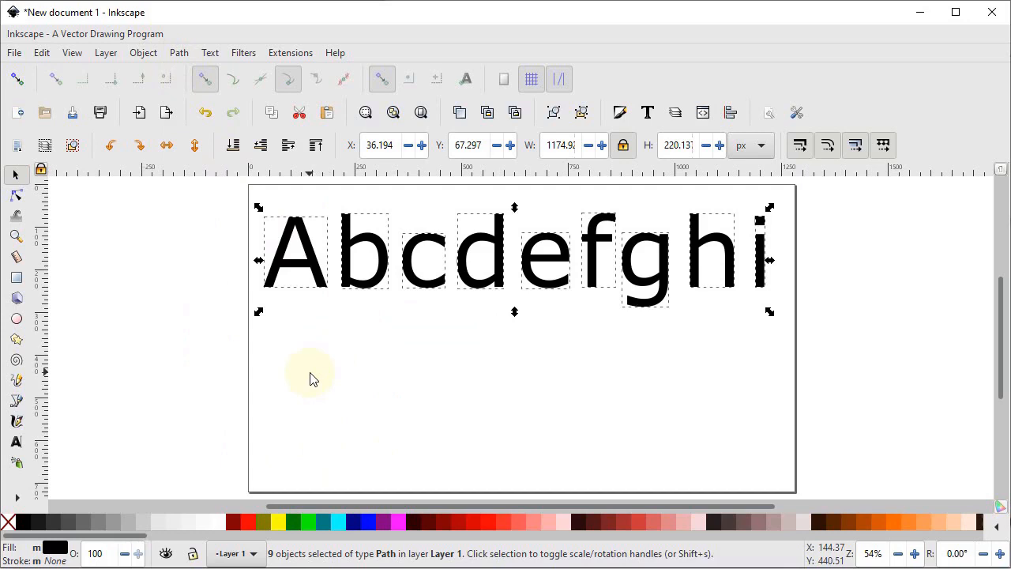
Distort the letter A by moving nodes at its feet downward and to the left
left_click(16, 194)
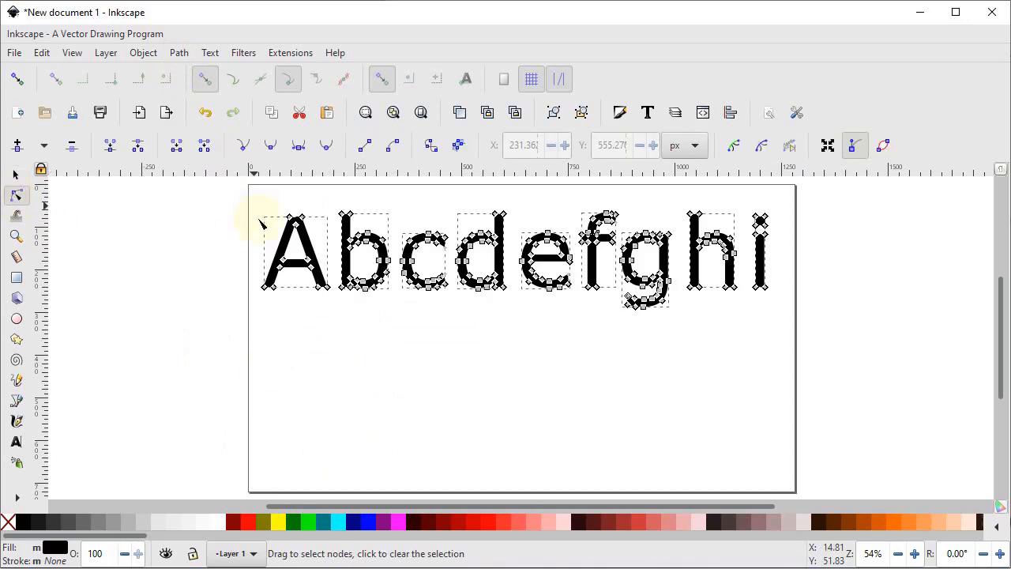
left_click_drag(320, 288, 280, 314)
left_click_drag(242, 282, 223, 340)
Select all the letter paths and delete them from the page
left_click(16, 174)
left_click_drag(169, 377, 846, 203)
key("Delete")
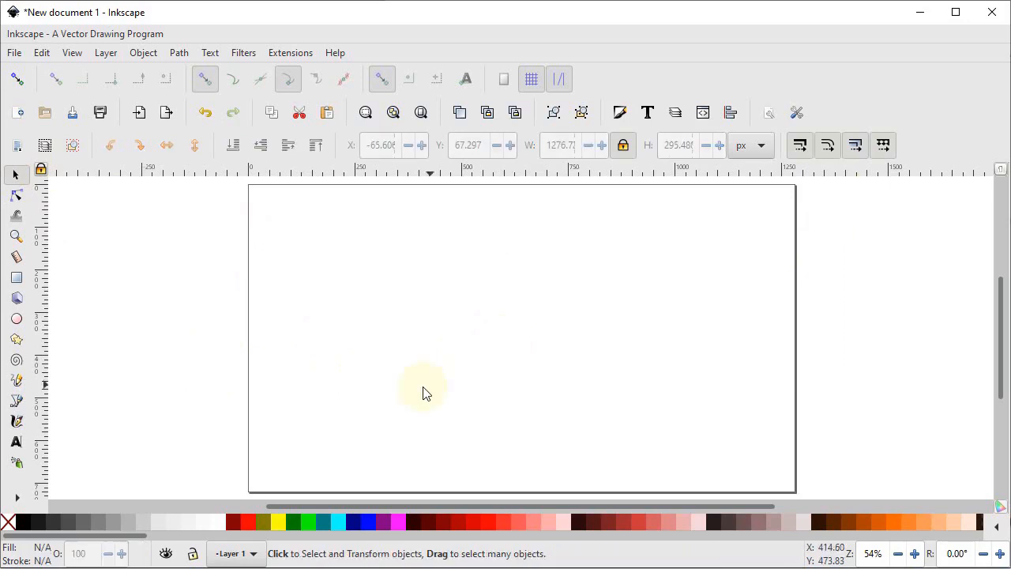
Draw seven small red ellipses scattered over the page's upper left area
left_click(16, 466)
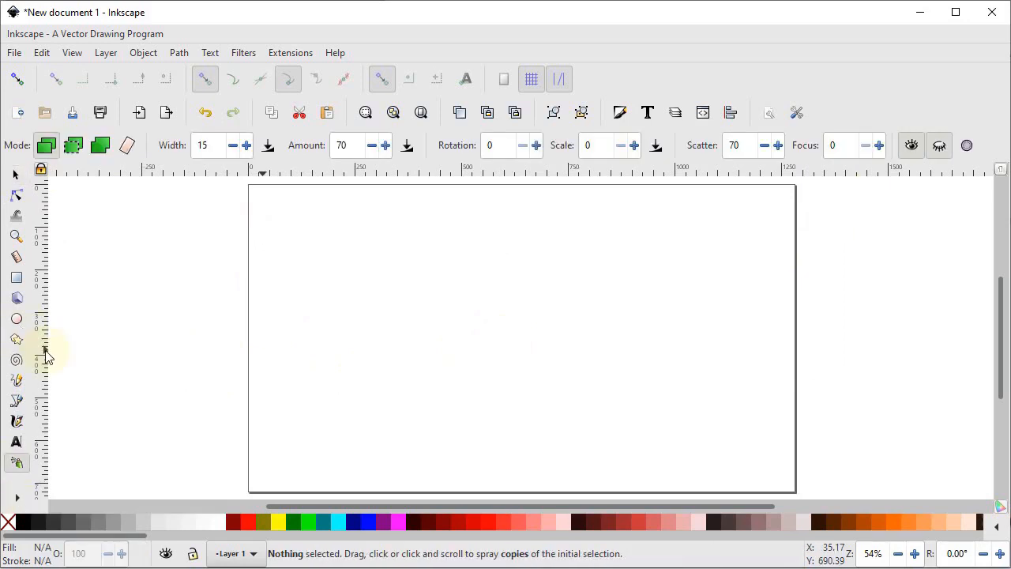
left_click(17, 321)
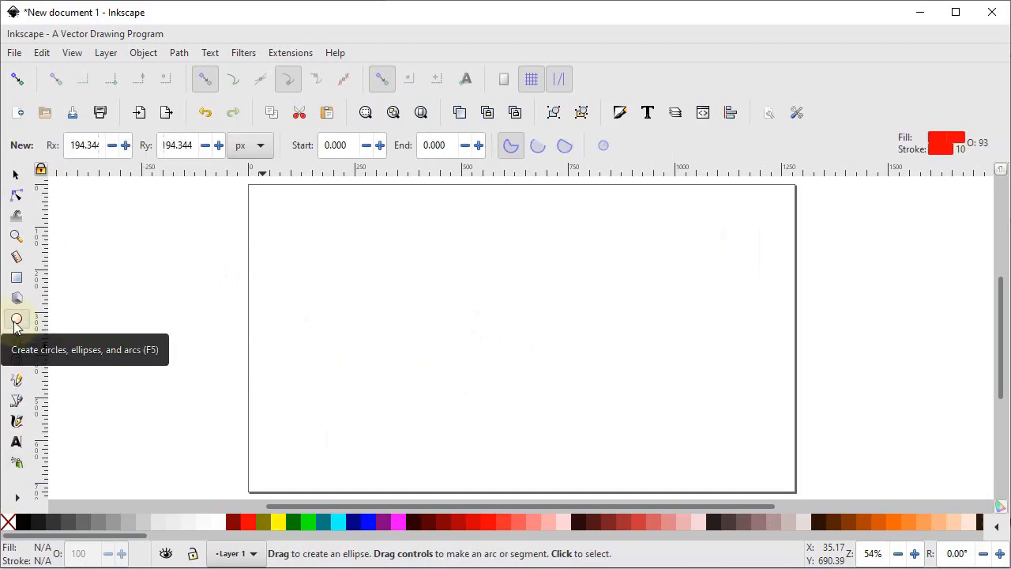
left_click_drag(277, 212, 338, 226)
left_click_drag(287, 257, 293, 266)
left_click_drag(253, 296, 263, 306)
left_click_drag(342, 287, 353, 298)
left_click_drag(387, 259, 392, 266)
left_click_drag(291, 299, 298, 309)
Select all seven ellipses and spray copies of them in clusters across the rest of the page
left_click(14, 175)
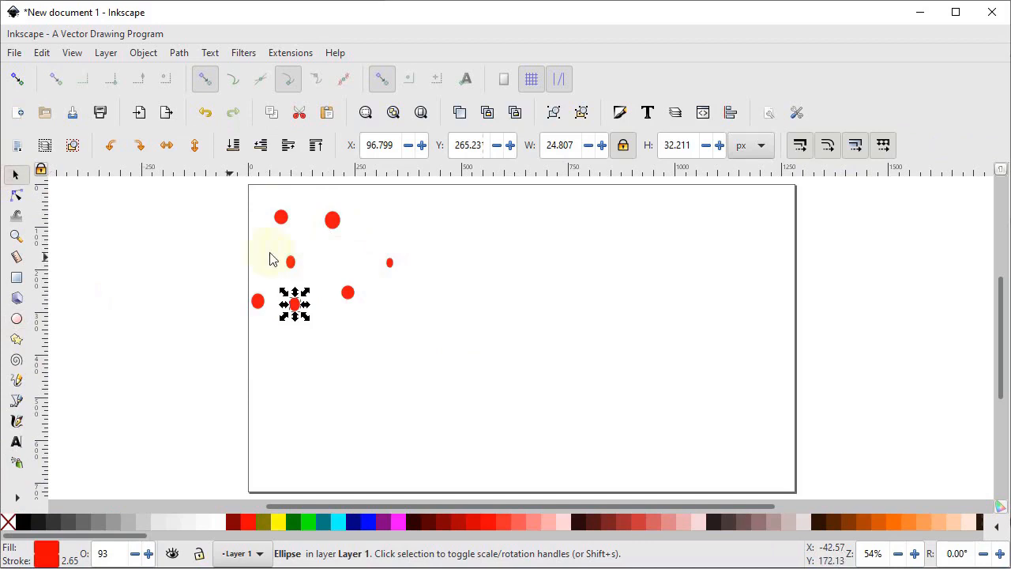
left_click_drag(443, 202, 232, 338)
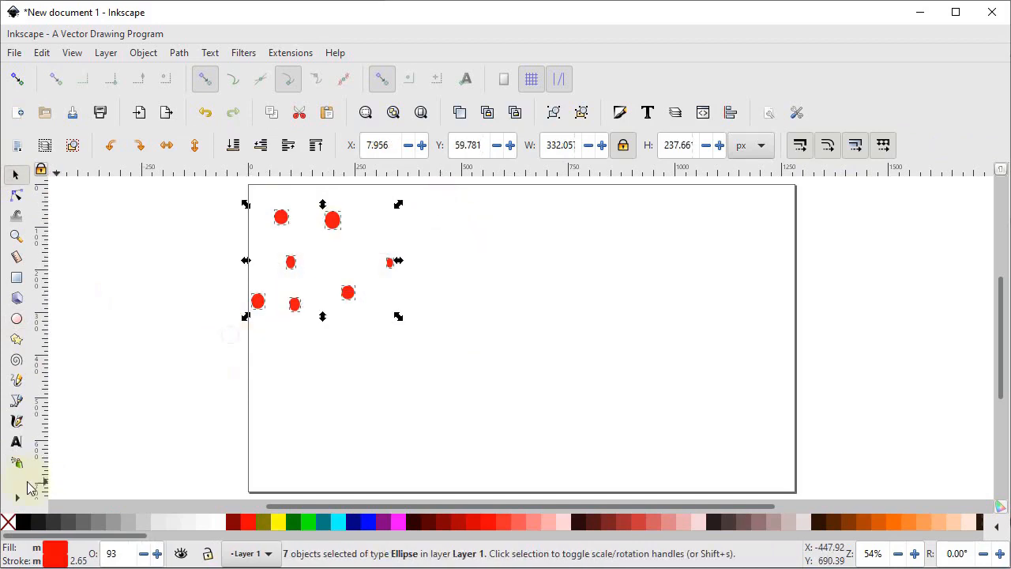
left_click(15, 462)
left_click(486, 365)
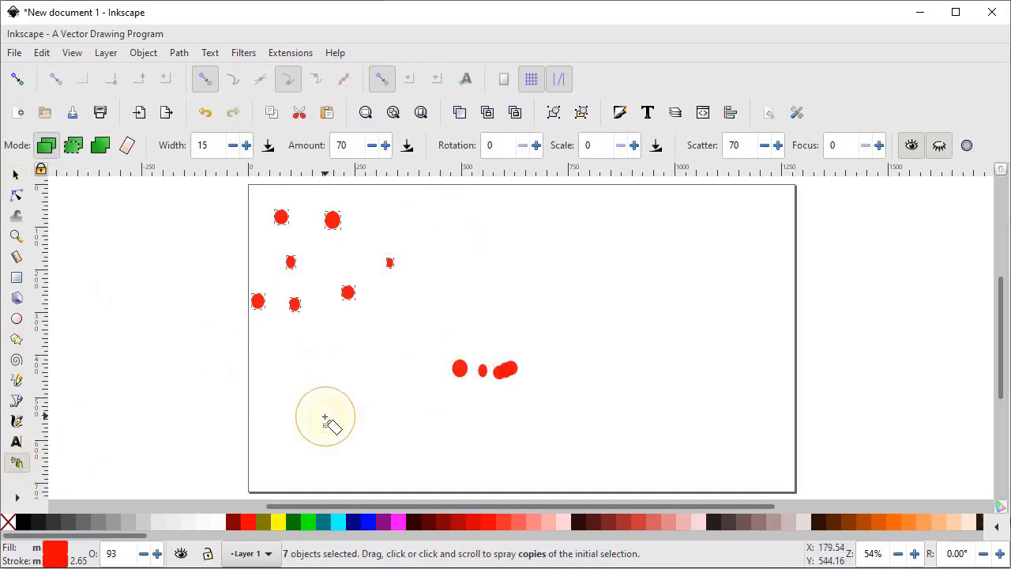
left_click(336, 417)
left_click(483, 286)
left_click(439, 237)
left_click(646, 240)
left_click(724, 300)
mouse_move(682, 396)
left_mouse_down()
mouse_move(486, 416)
mouse_move(409, 360)
mouse_move(570, 254)
left_mouse_up()
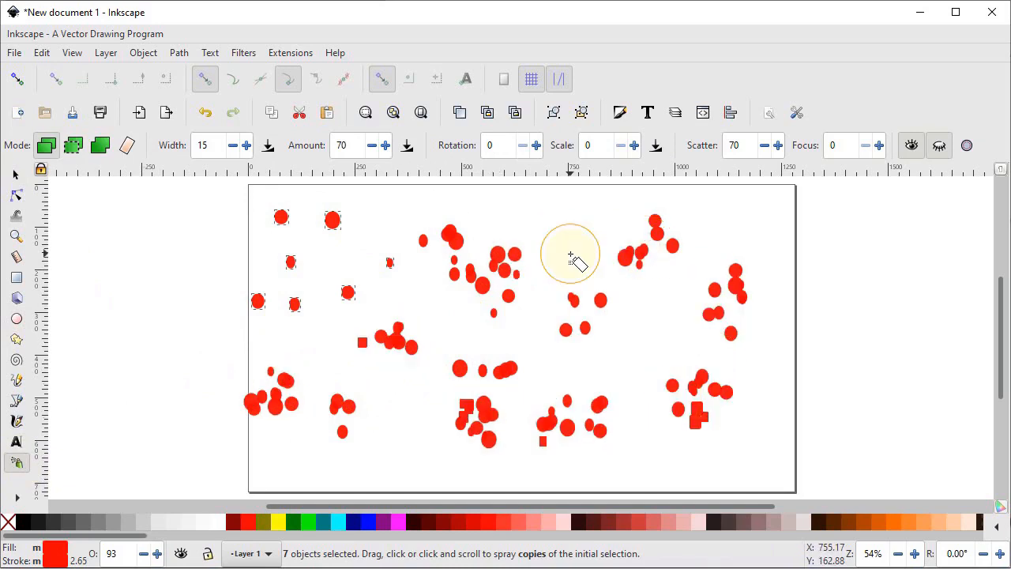
Select all the ellipses and sprayed copies and delete them from the page
left_click(16, 174)
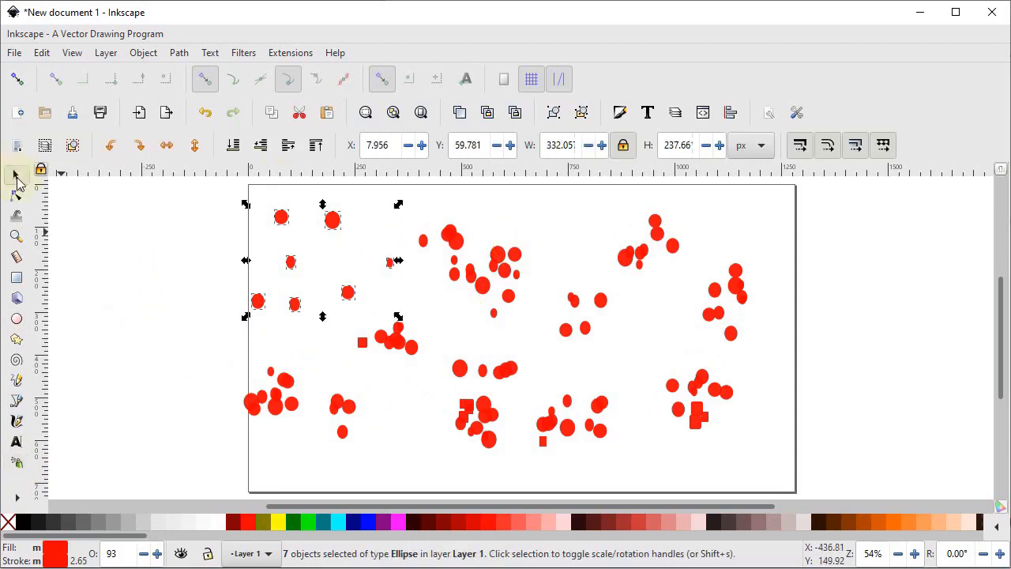
left_click_drag(776, 186, 184, 487)
key("Delete")
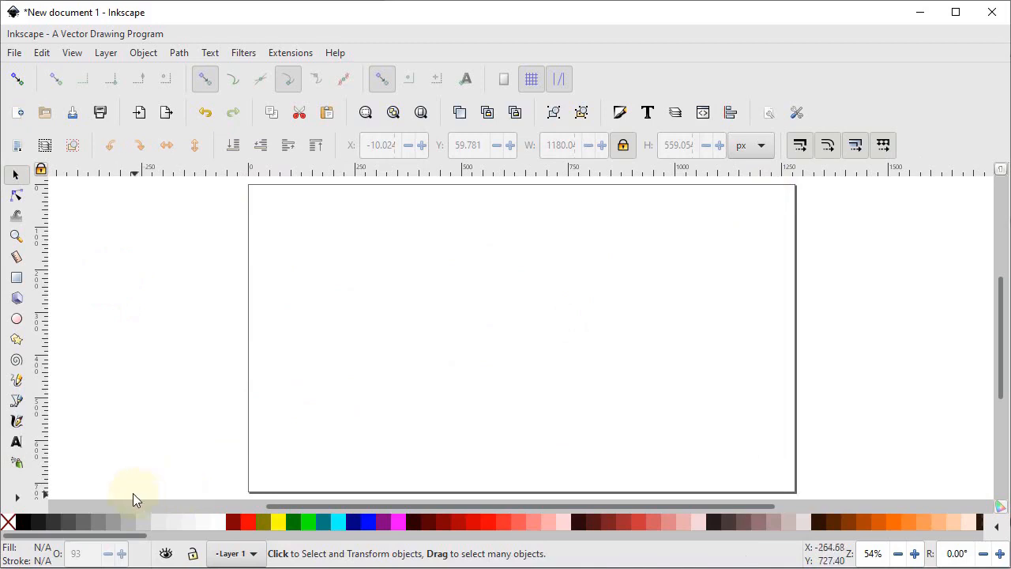
Draw two wide red rectangles, one in the page's upper left and one about 669 × 219 px in its lower right
left_click(17, 497)
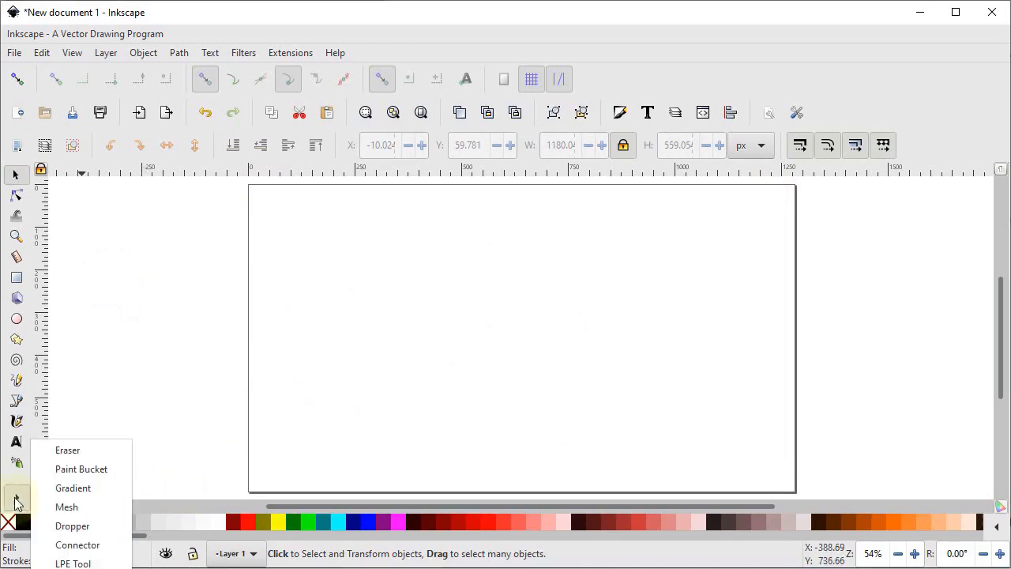
left_click(68, 450)
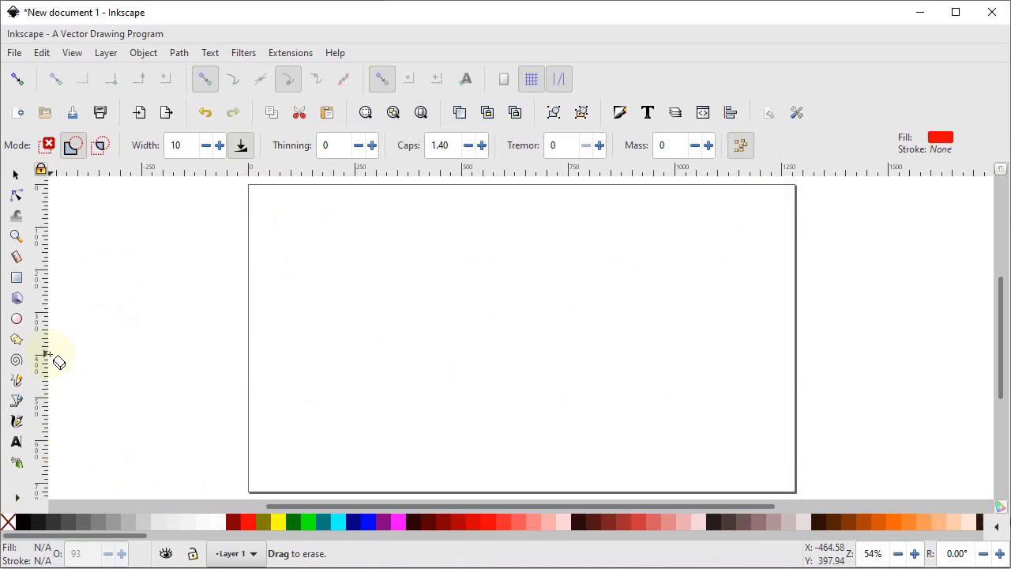
left_click(17, 277)
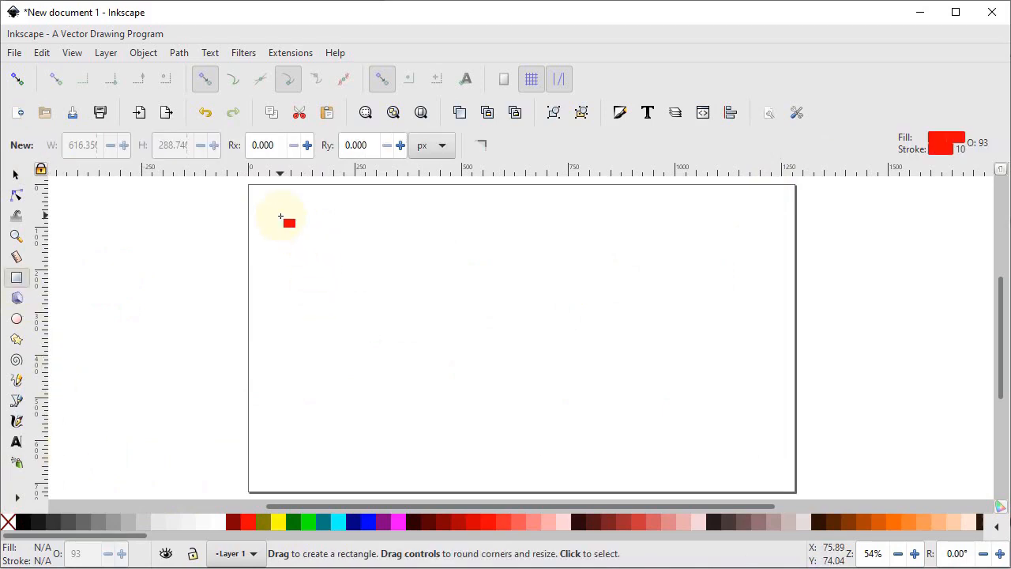
mouse_move(274, 217)
left_mouse_down()
mouse_move(447, 273)
mouse_move(549, 285)
mouse_move(567, 297)
left_mouse_up()
left_click_drag(466, 359, 744, 444)
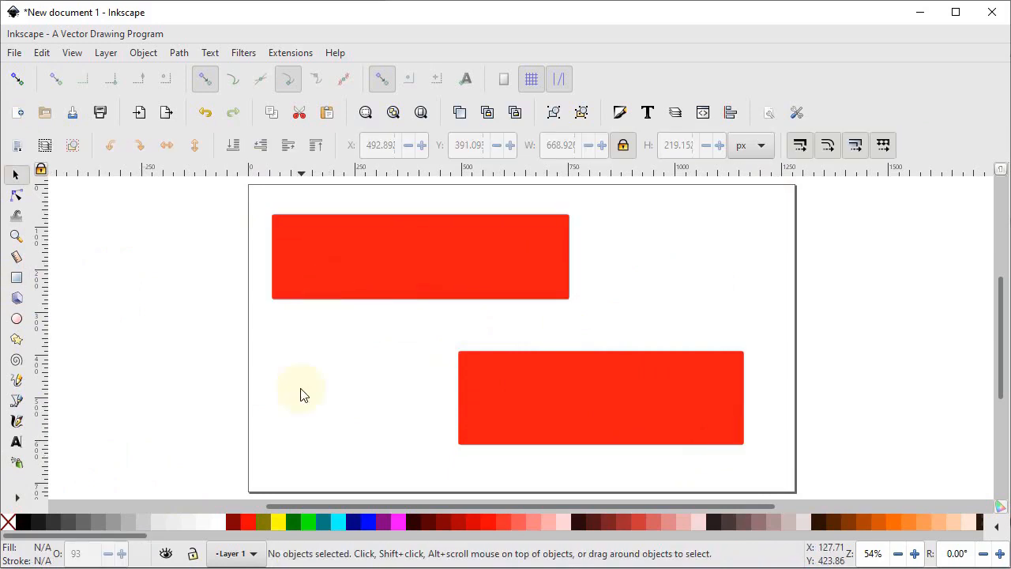
Cut five roughly vertical slits across the upper left rectangle with the Eraser at width 10
left_click(338, 276)
left_click(16, 501)
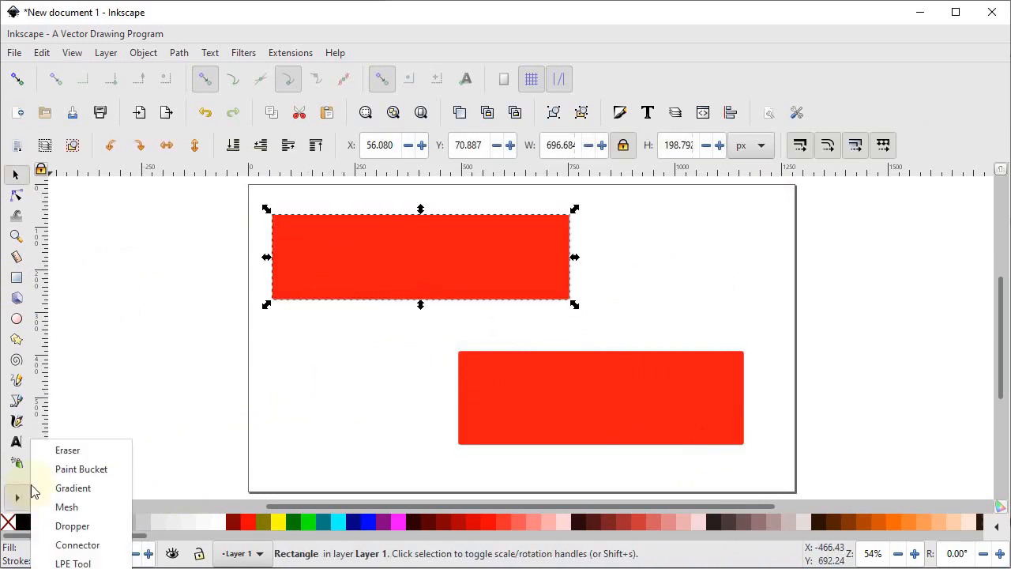
left_click(60, 450)
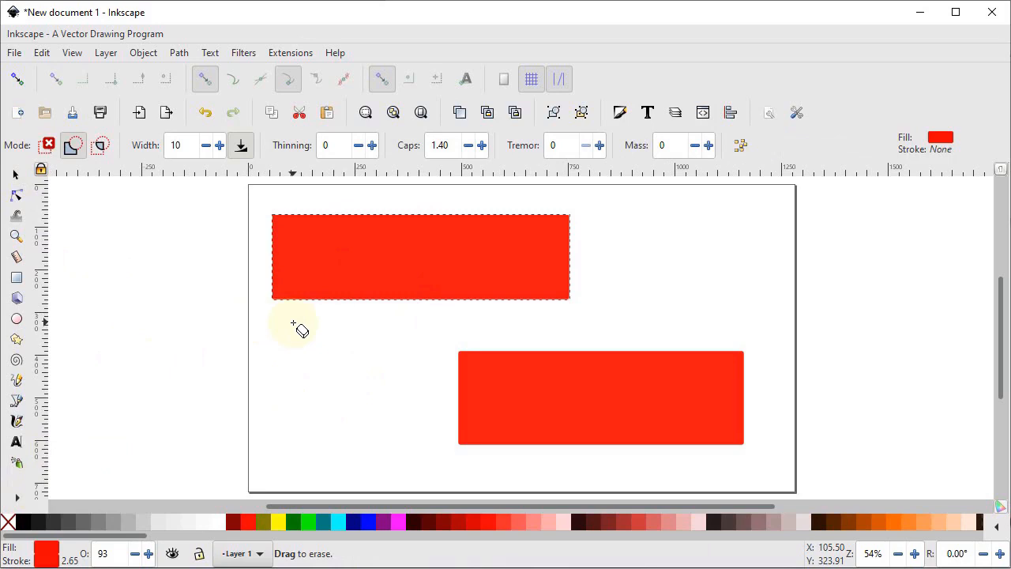
mouse_move(289, 332)
left_mouse_down()
mouse_move(329, 211)
mouse_move(358, 192)
mouse_move(373, 234)
mouse_move(364, 313)
mouse_move(407, 337)
mouse_move(435, 236)
mouse_move(471, 199)
mouse_move(491, 231)
mouse_move(557, 199)
left_mouse_up()
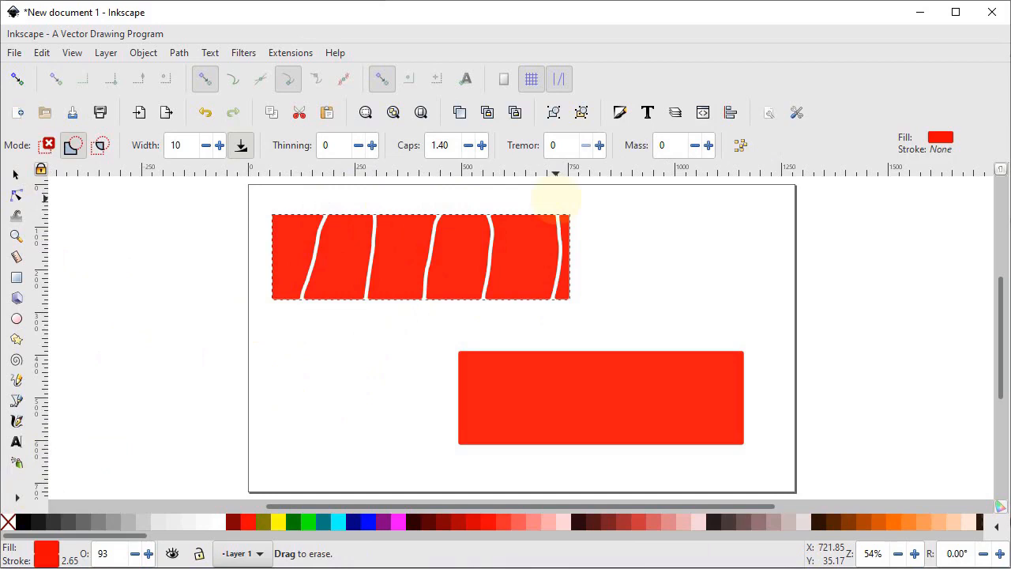
left_click(335, 329)
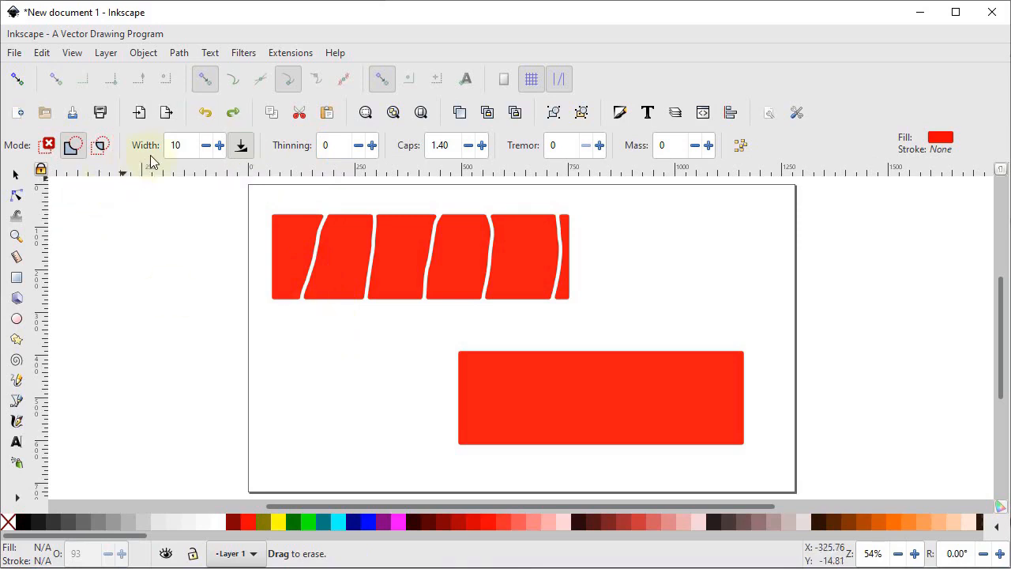
Set the eraser width to 30, erase a horizontal band through the already slit rectangle, and select the resulting path
left_click_drag(182, 148, 164, 150)
type("30")
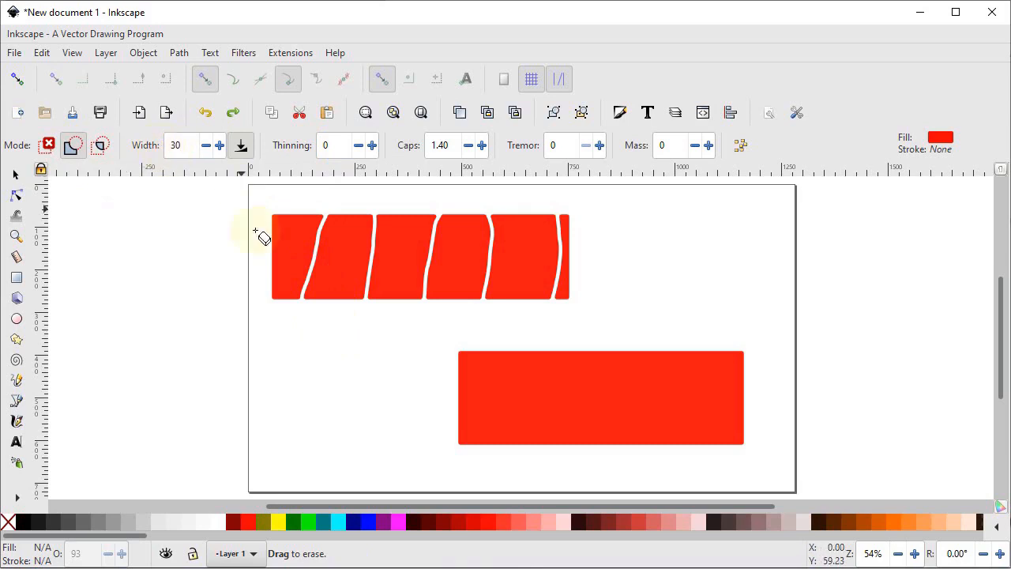
mouse_move(214, 268)
left_mouse_down()
mouse_move(387, 276)
mouse_move(601, 259)
left_mouse_up()
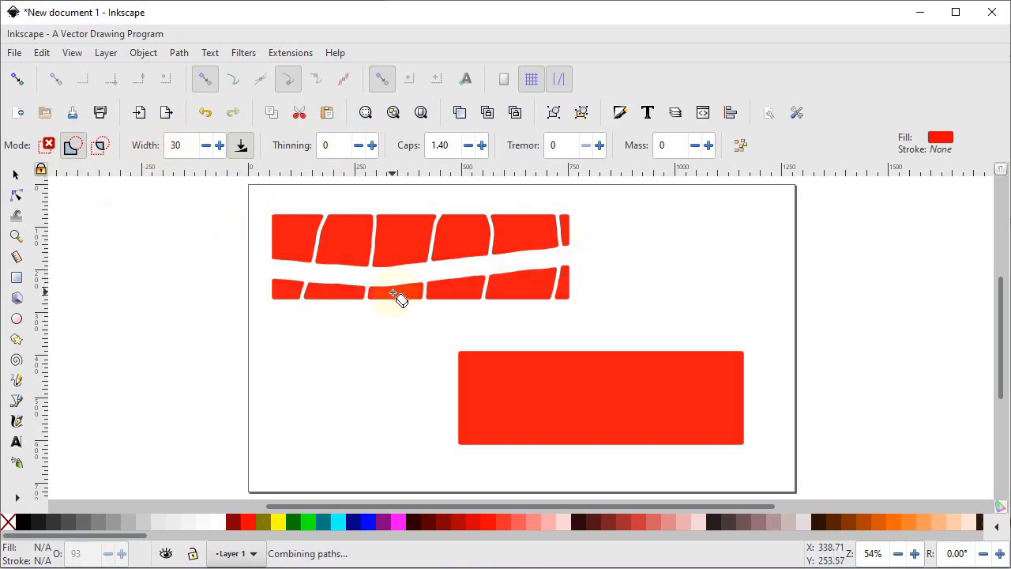
left_click(14, 176)
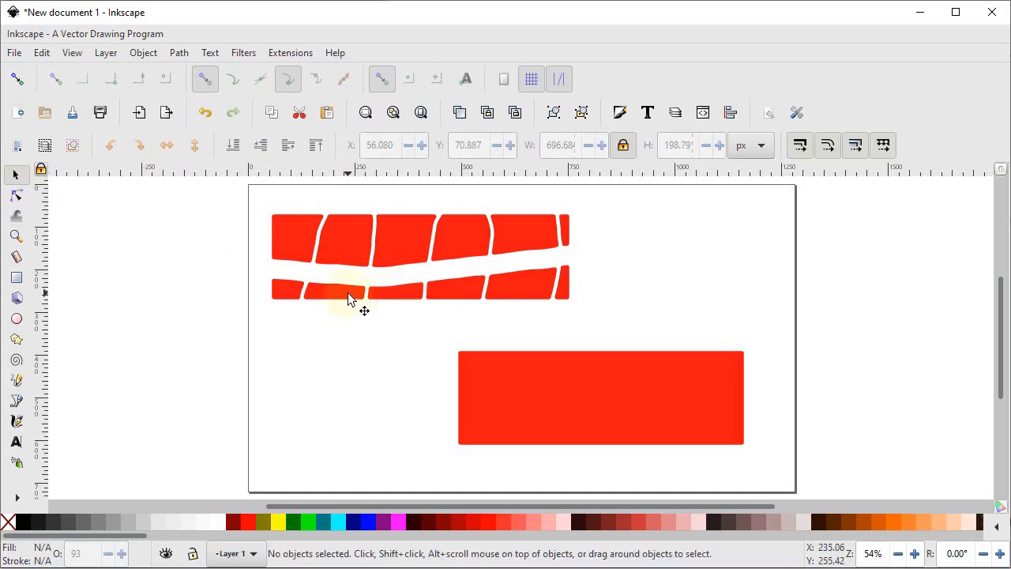
left_click(328, 263)
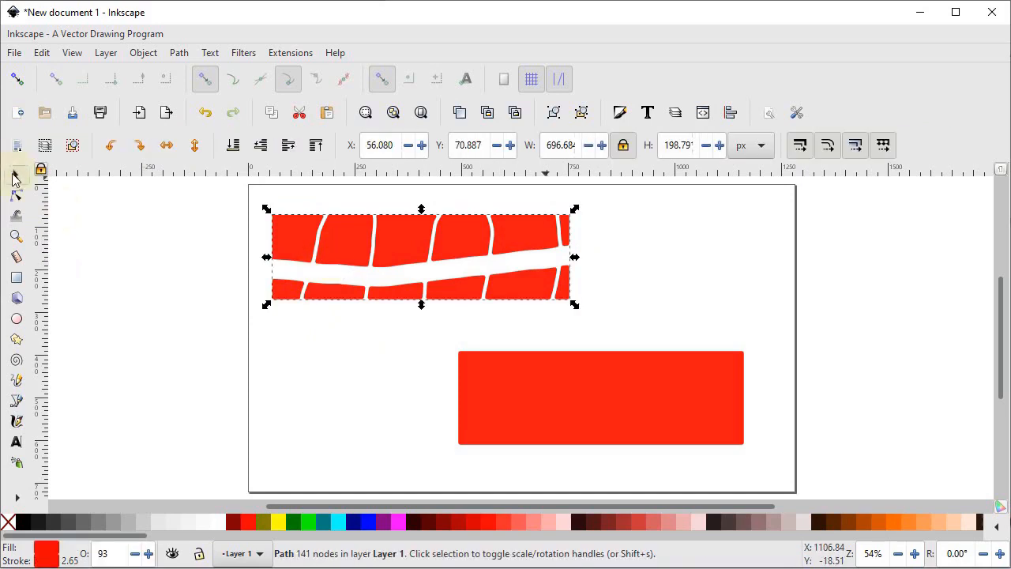
Erase three vertical strips from the lower right rectangle with breaking apart of cut items enabled, splitting it into four separate objects
left_click(475, 360)
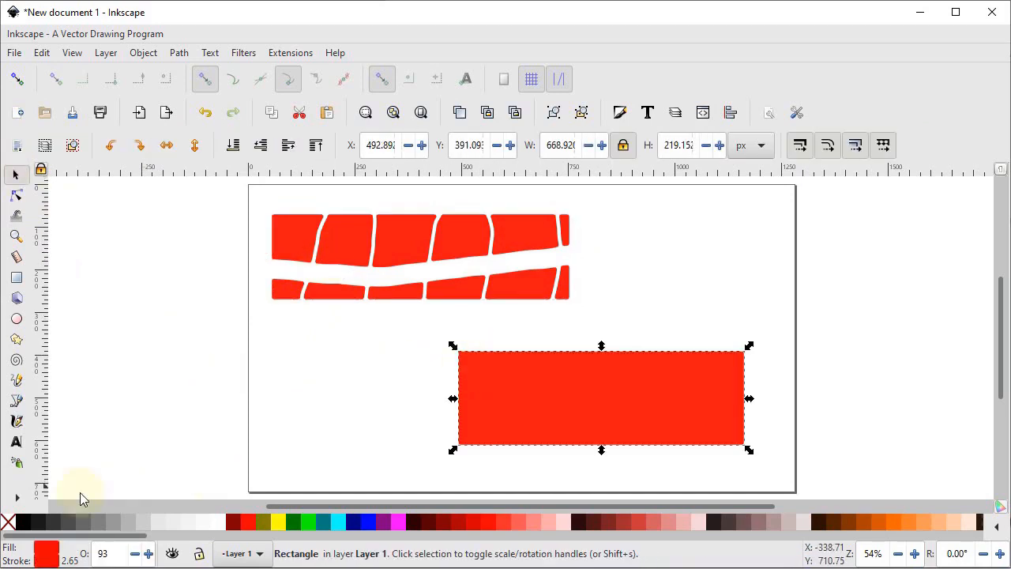
left_click(16, 497)
left_click(63, 450)
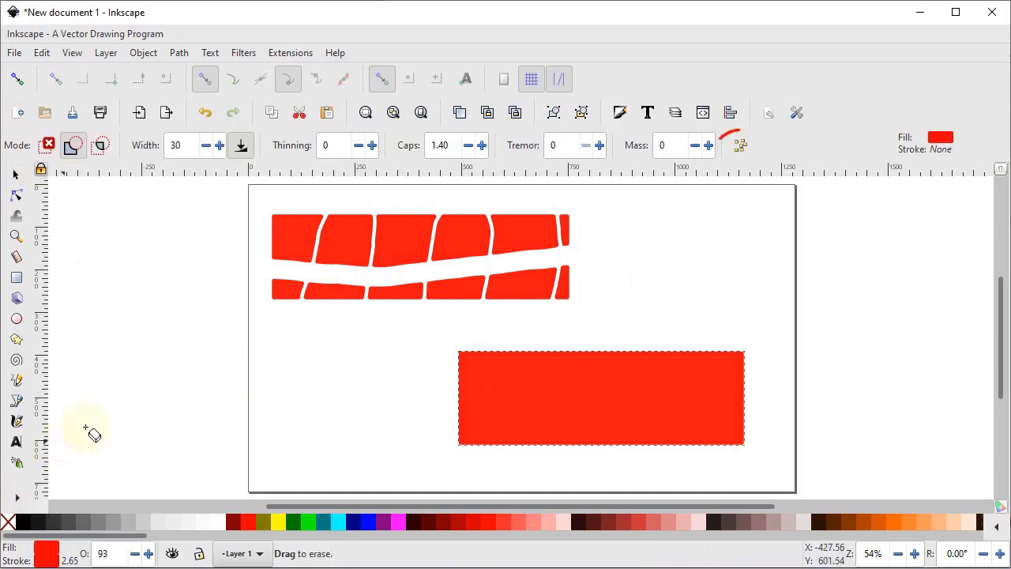
left_click(740, 147)
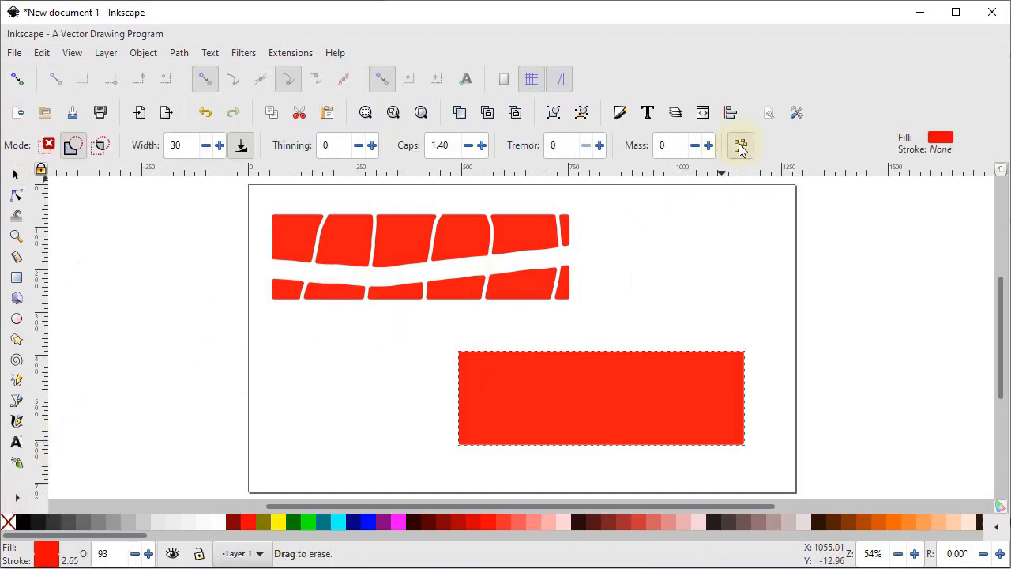
mouse_move(494, 473)
left_mouse_down()
mouse_move(528, 317)
mouse_move(576, 303)
mouse_move(586, 409)
mouse_move(605, 464)
mouse_move(689, 285)
left_mouse_up()
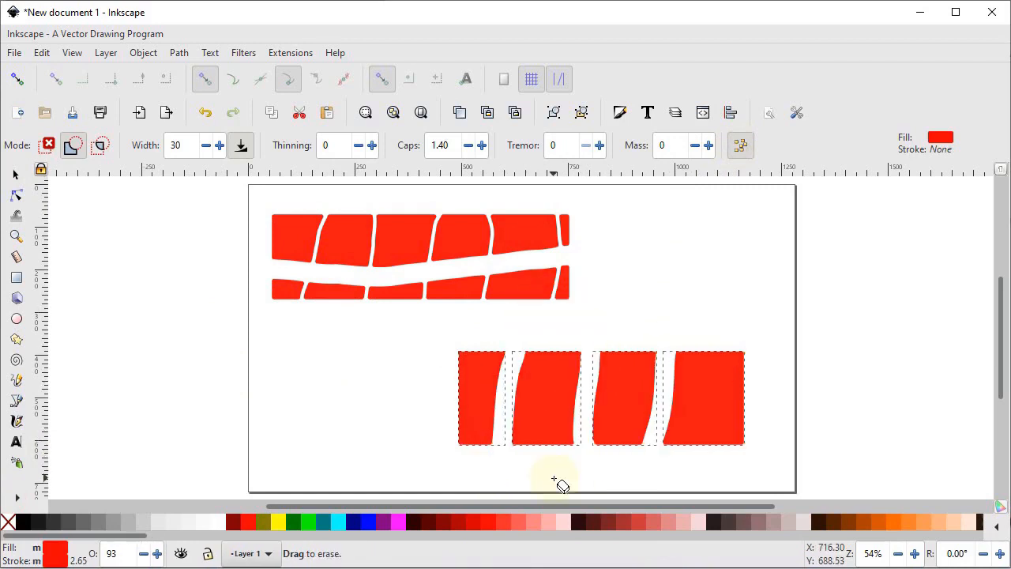
key("s")
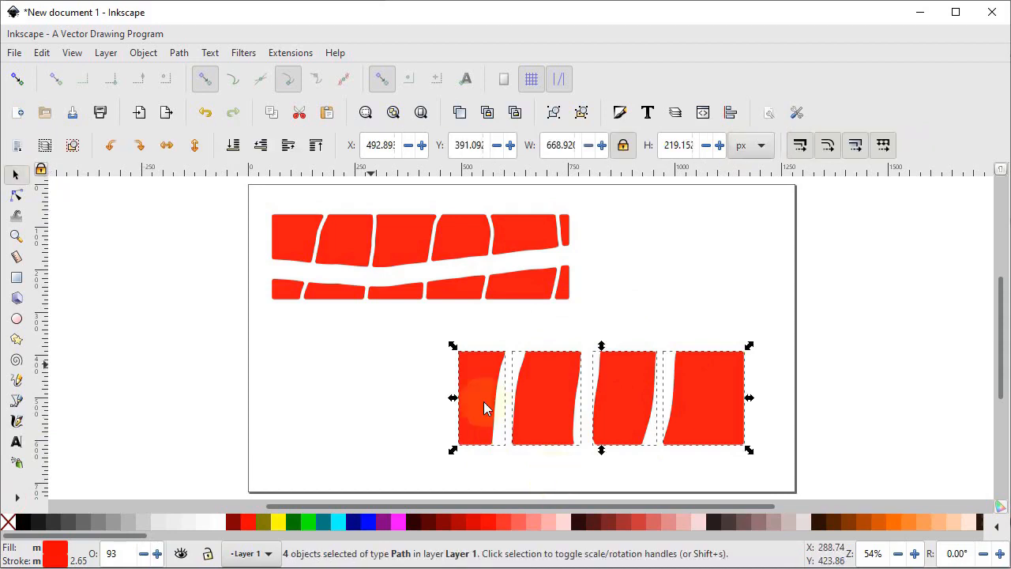
Move the lower right rectangle's separated pieces individually, and then delete all of them
key("Escape")
left_click_drag(465, 400, 419, 434)
left_click_drag(517, 278, 533, 268)
left_click_drag(621, 385, 761, 386)
left_click_drag(533, 391, 524, 413)
left_click_drag(858, 316, 370, 487)
key("Delete")
Move the remaining cut rectangle to the middle of the page and fill it with yellow (#FFFF00)
left_click_drag(478, 221, 517, 294)
key("ctrl+z")
left_click_drag(428, 230, 497, 323)
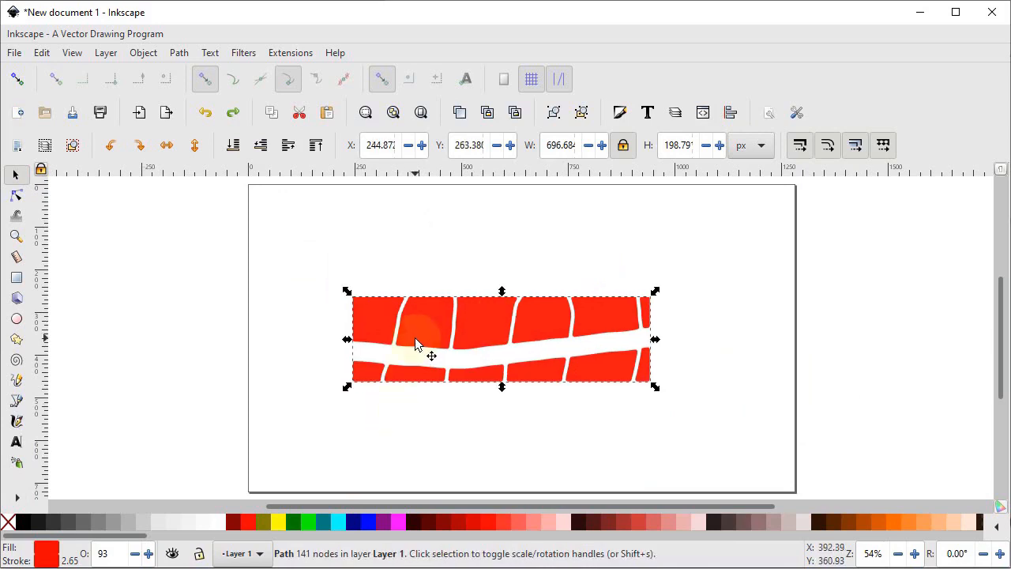
left_click(275, 522)
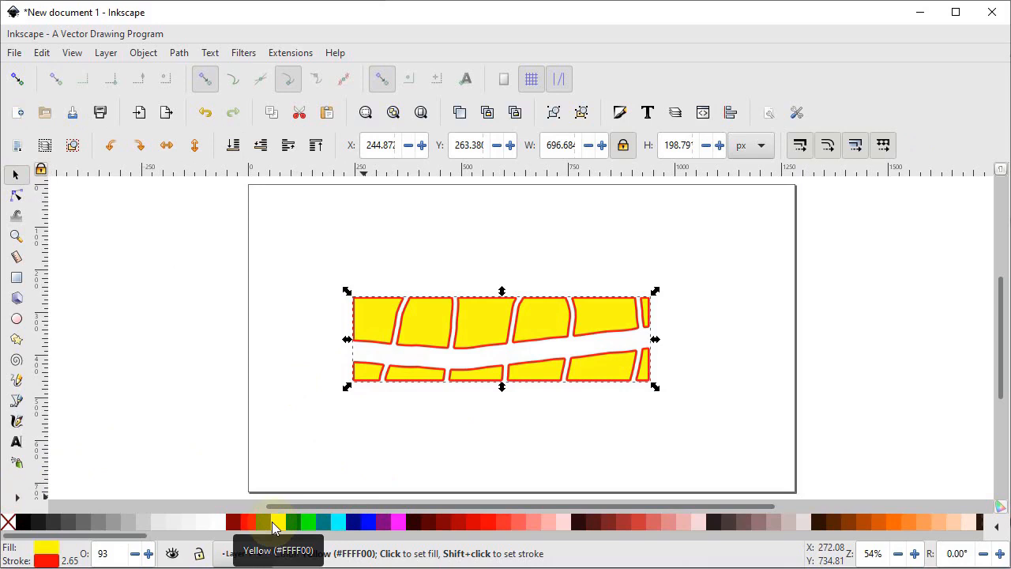
left_click(399, 441)
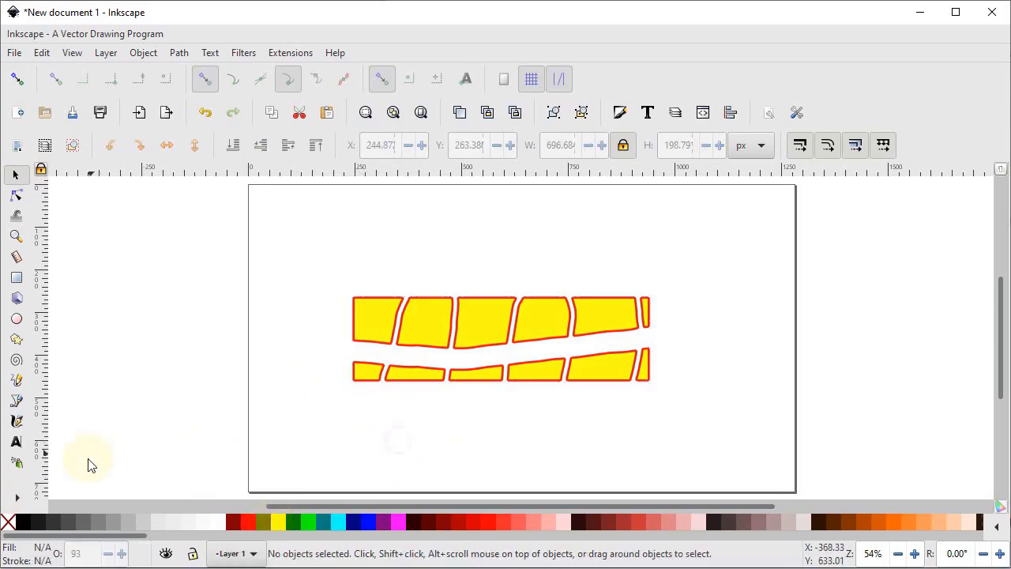
Use the Paint Bucket with blue (#0000FF) to fill the second upper piece and the fourth lower piece
left_click(17, 497)
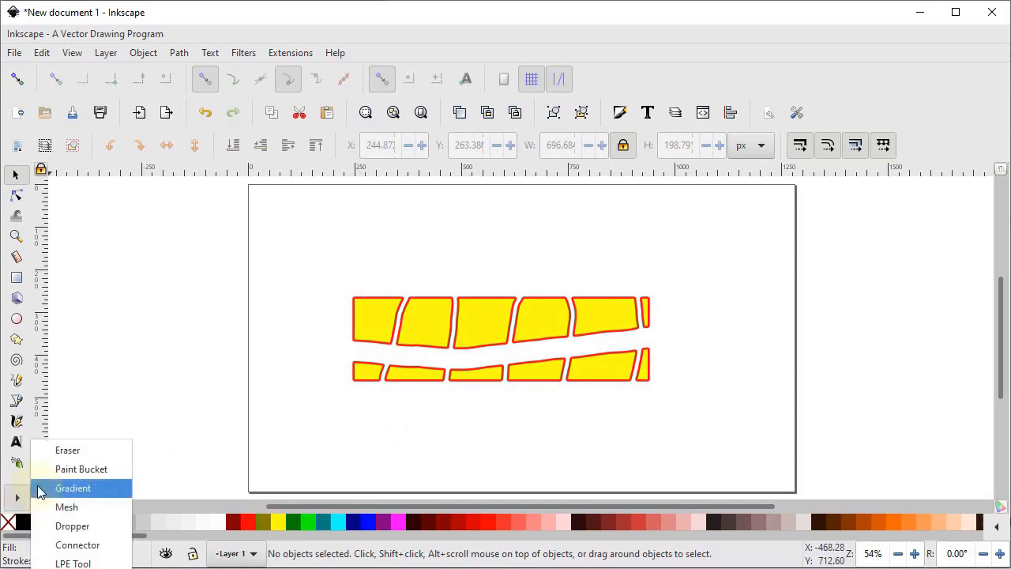
left_click(75, 469)
left_click(366, 523)
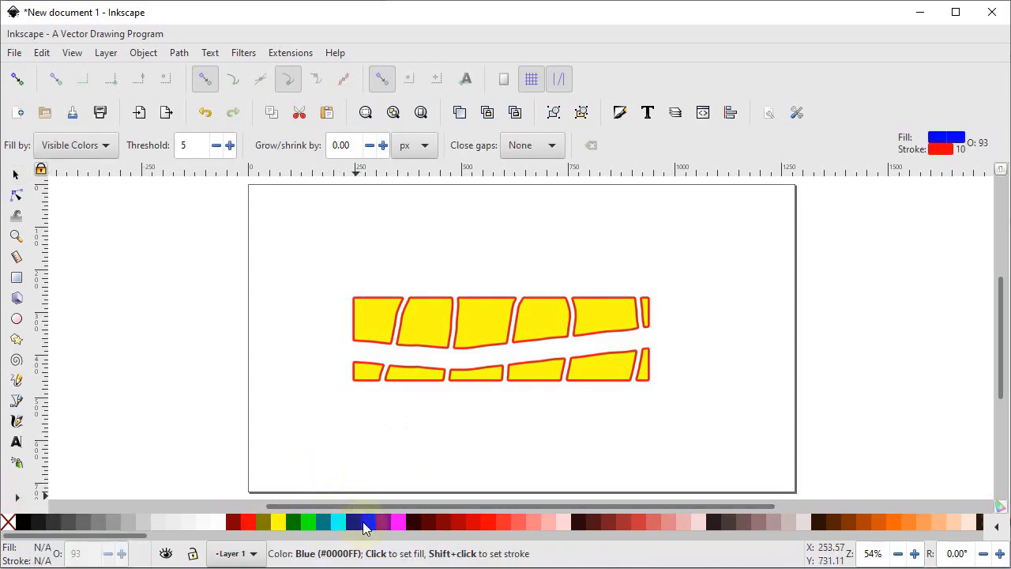
left_click(427, 317)
left_click(542, 365)
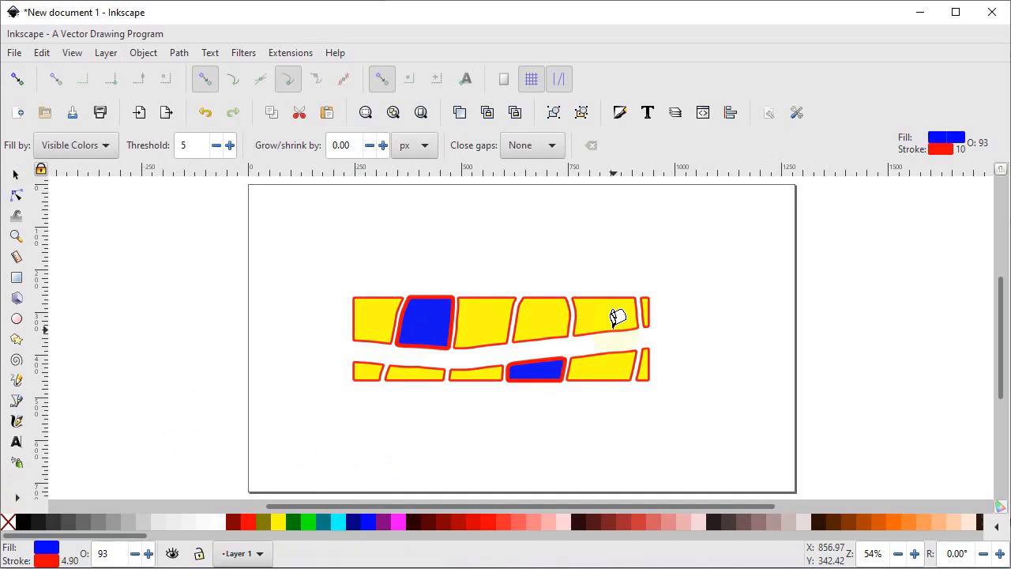
Select the yellow cut path with its two blue fills and delete everything from the page
key("s")
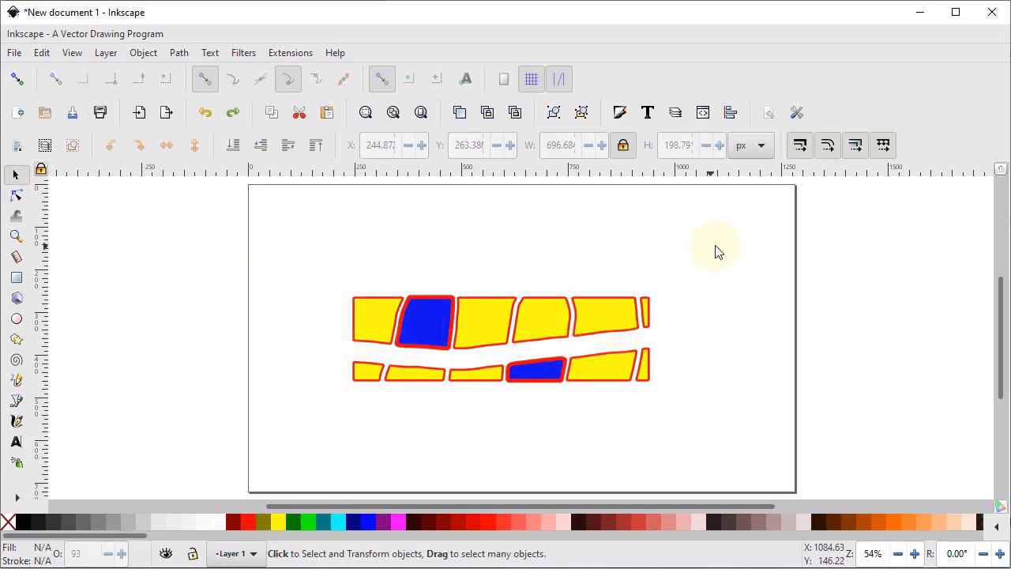
left_click_drag(720, 250, 229, 411)
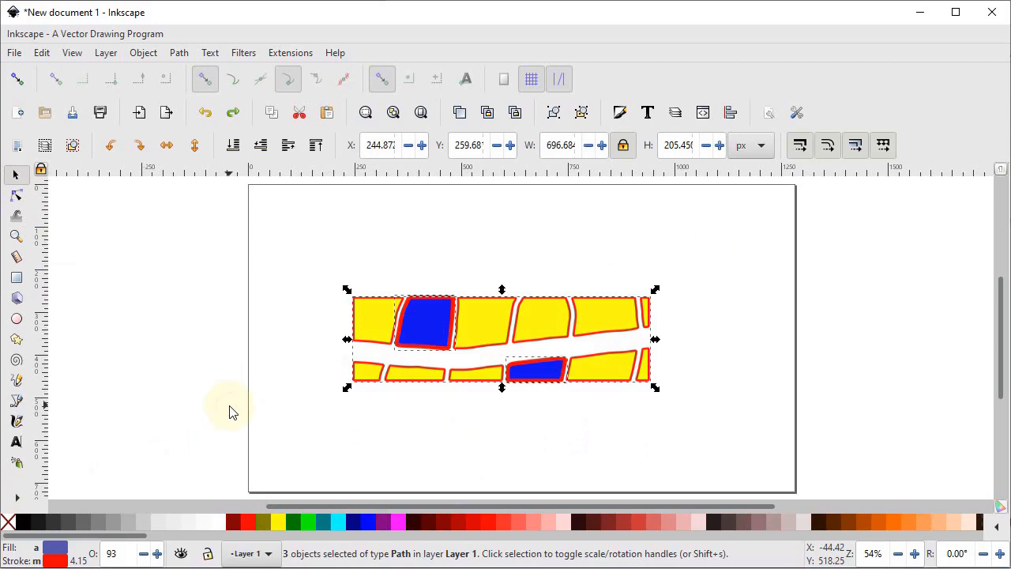
key("Delete")
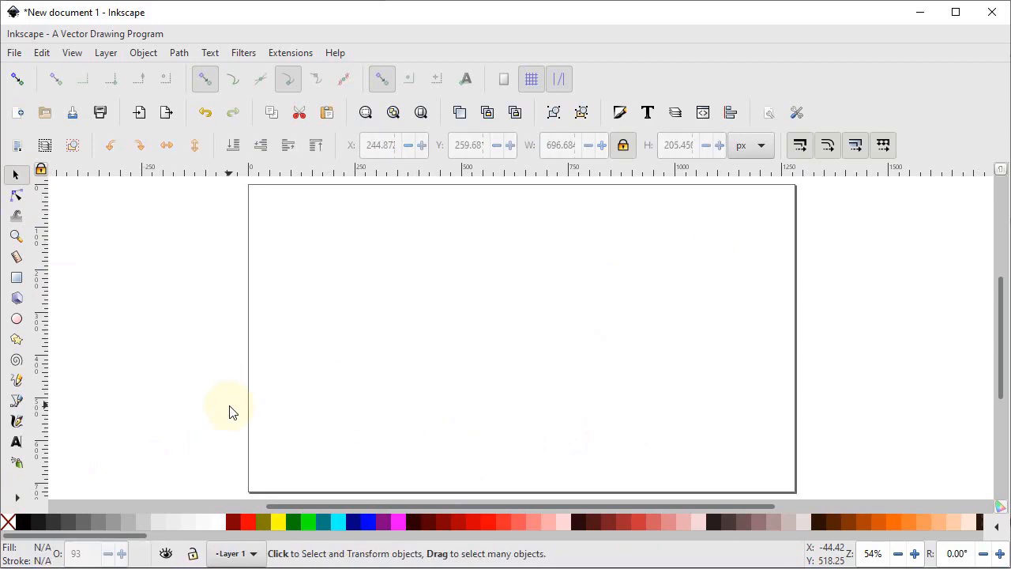
Draw a near-circular blue ellipse about 389 × 399 px in the left half of the page
left_click(17, 320)
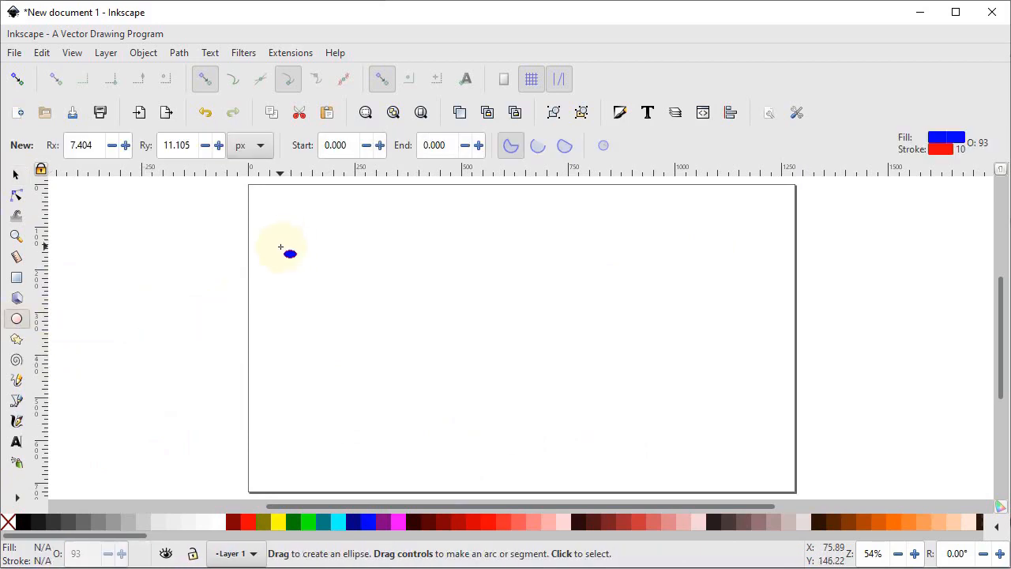
left_click_drag(281, 247, 442, 414)
key("s")
Duplicate the blue ellipse and place the copy in the right half of the page
right_click(356, 245)
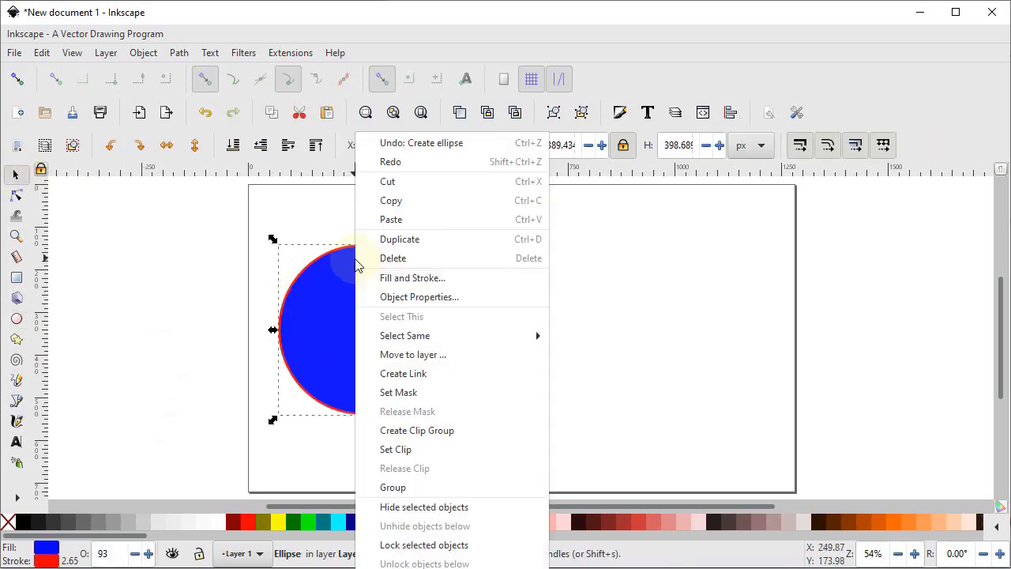
left_click(408, 248)
left_click_drag(345, 305, 614, 315)
key("Escape")
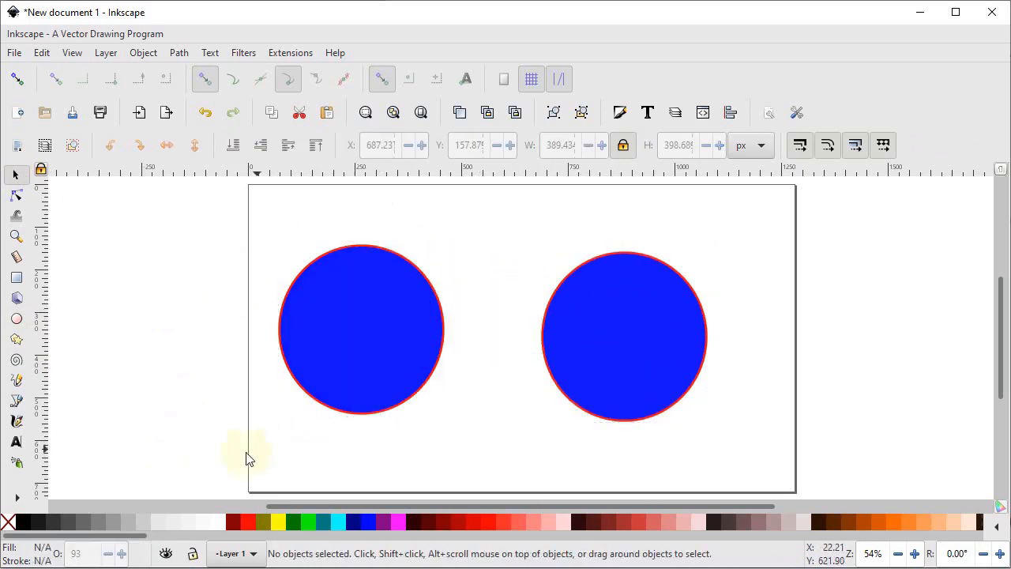
left_click(17, 497)
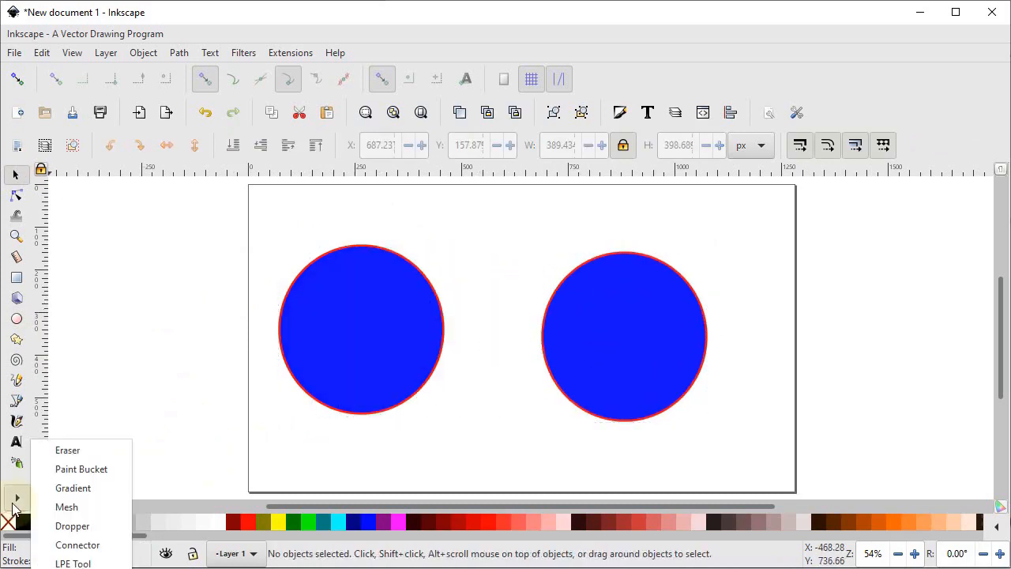
left_click(71, 487)
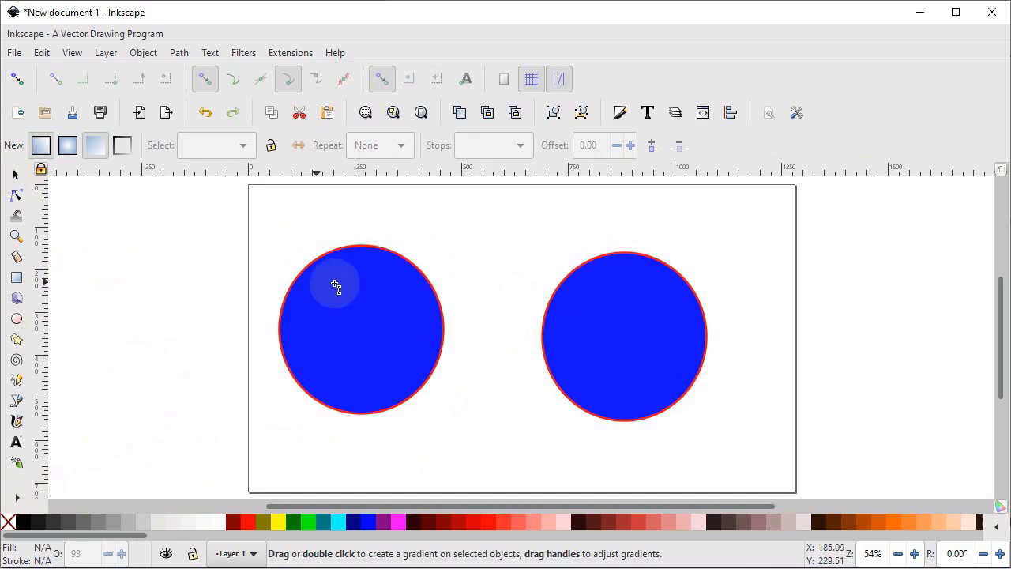
left_click(15, 175)
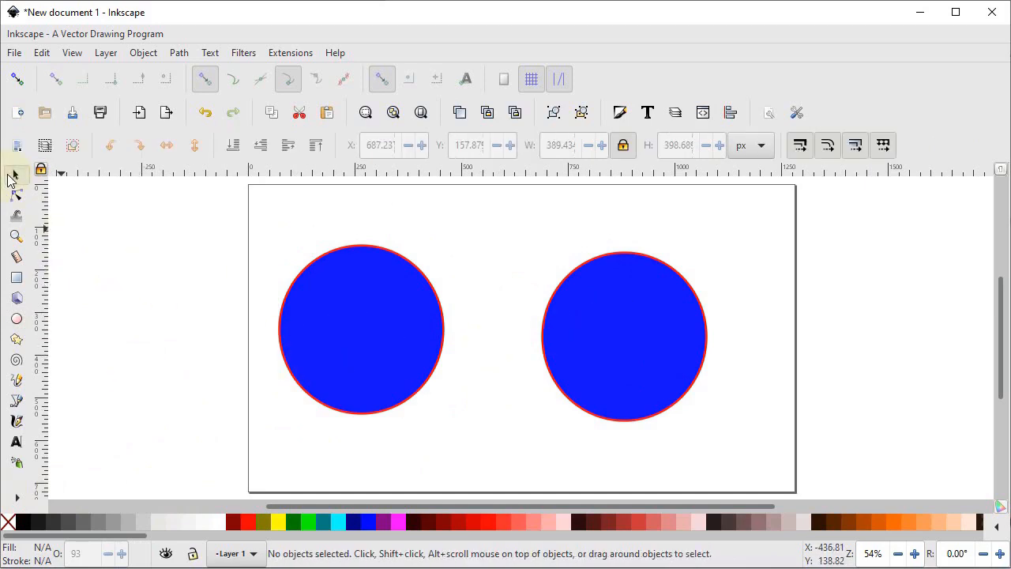
Apply a linear gradient to the left ellipse, running diagonally from its lower left edge to its upper right edge
left_click(324, 326)
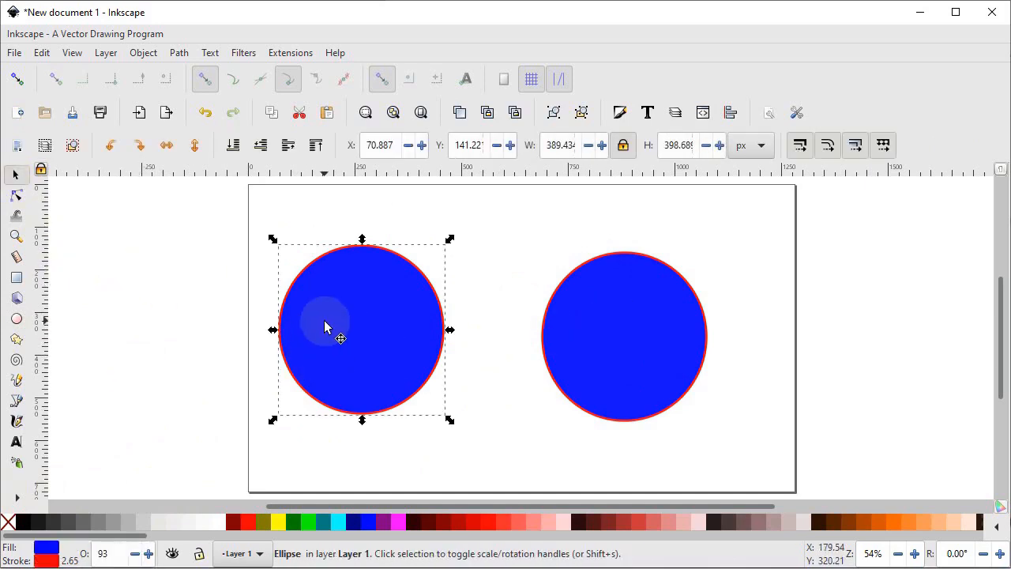
left_click(17, 496)
left_click(72, 487)
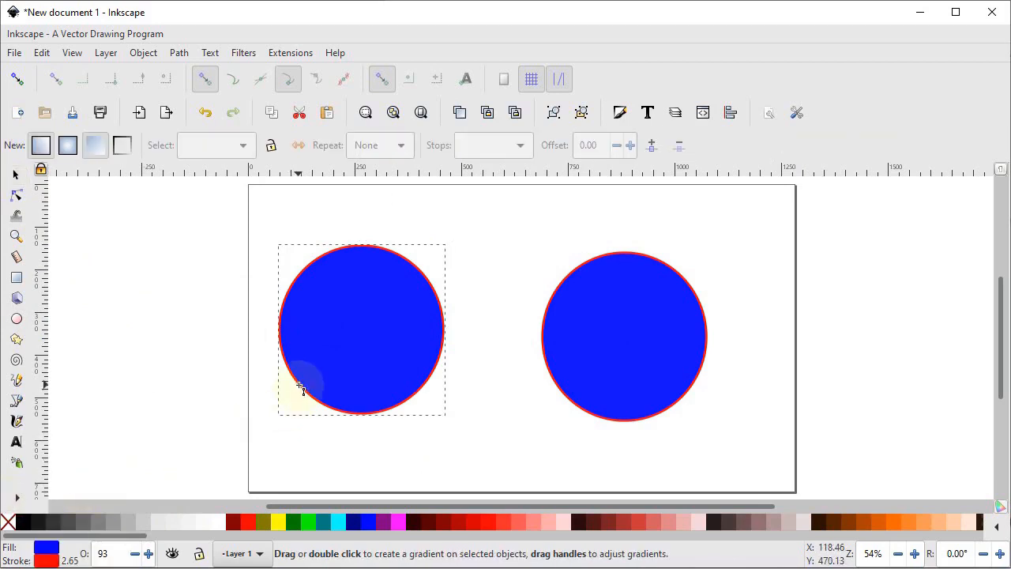
left_click_drag(301, 385, 428, 282)
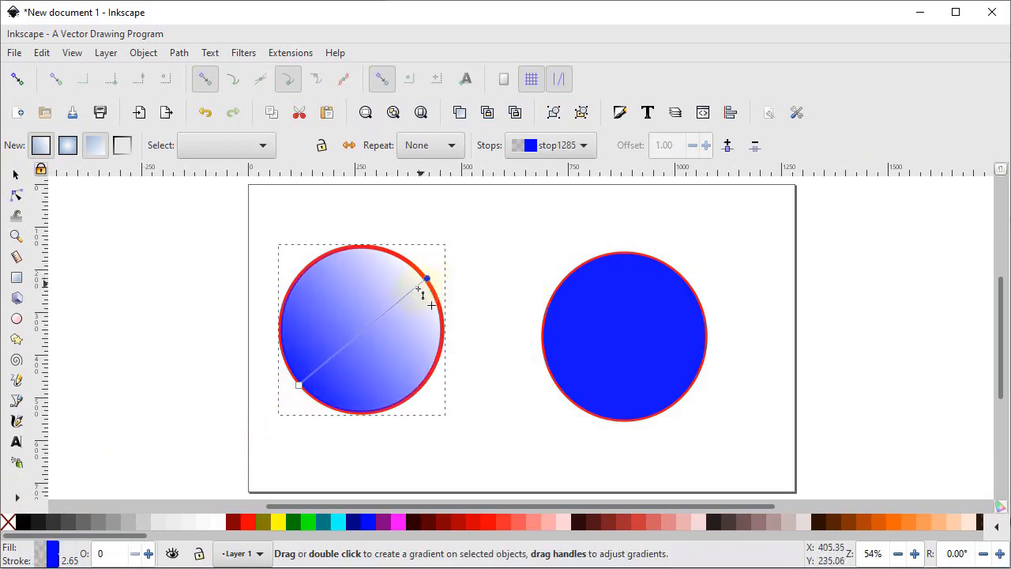
Colour the gradient's upper right stop orange and its lower left stop red (#FF0000)
left_click(908, 518)
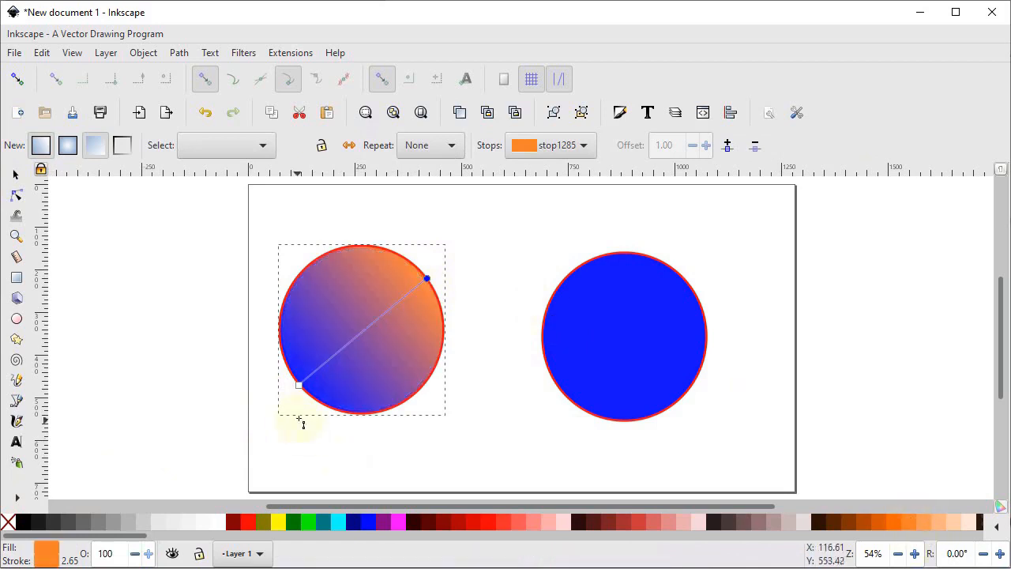
left_click(298, 386)
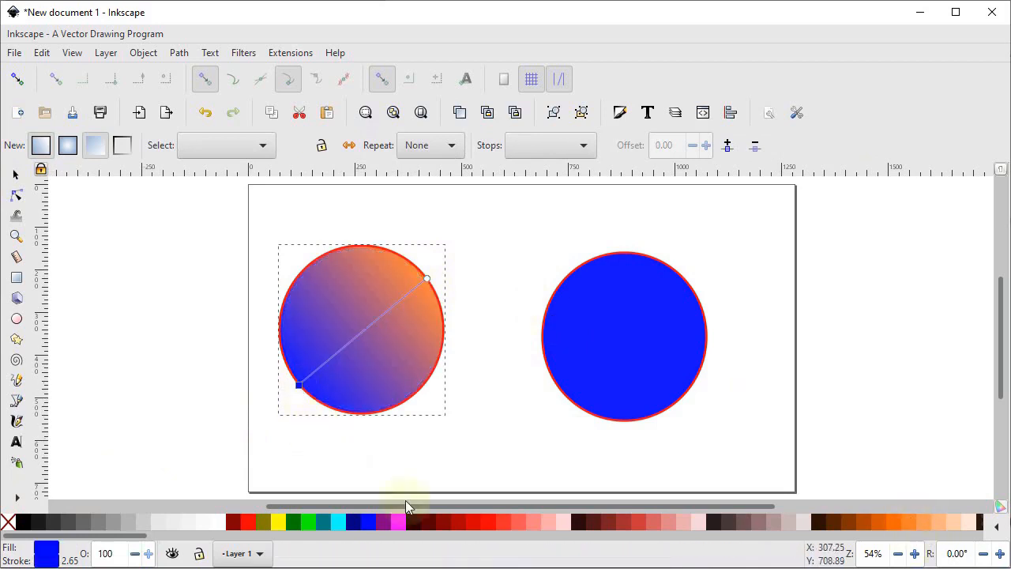
left_click(487, 518)
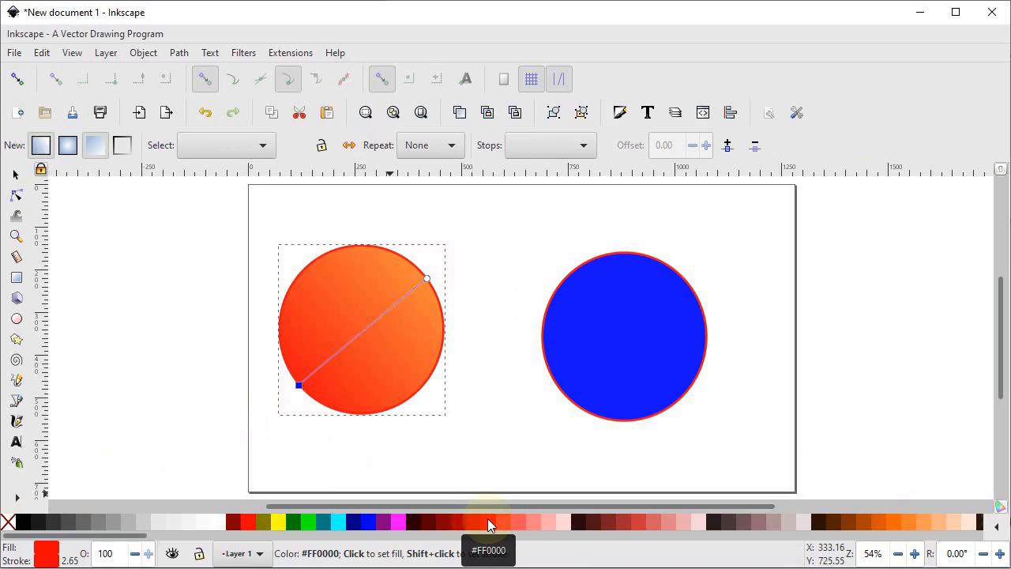
key("ctrl+z")
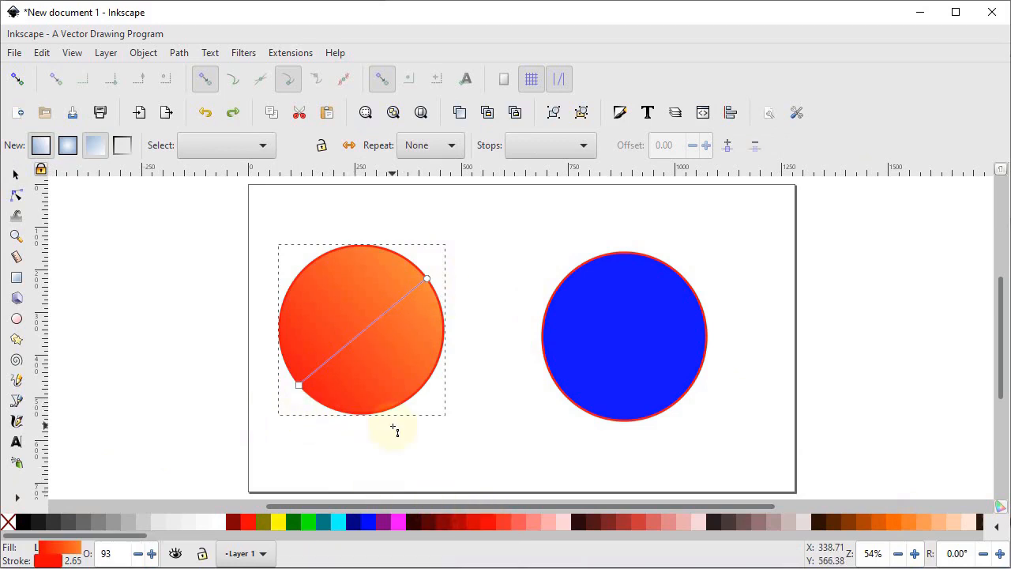
Insert a middle stop in the left ellipse's linear gradient, colour it blue, and delete that stop again
left_click(299, 385)
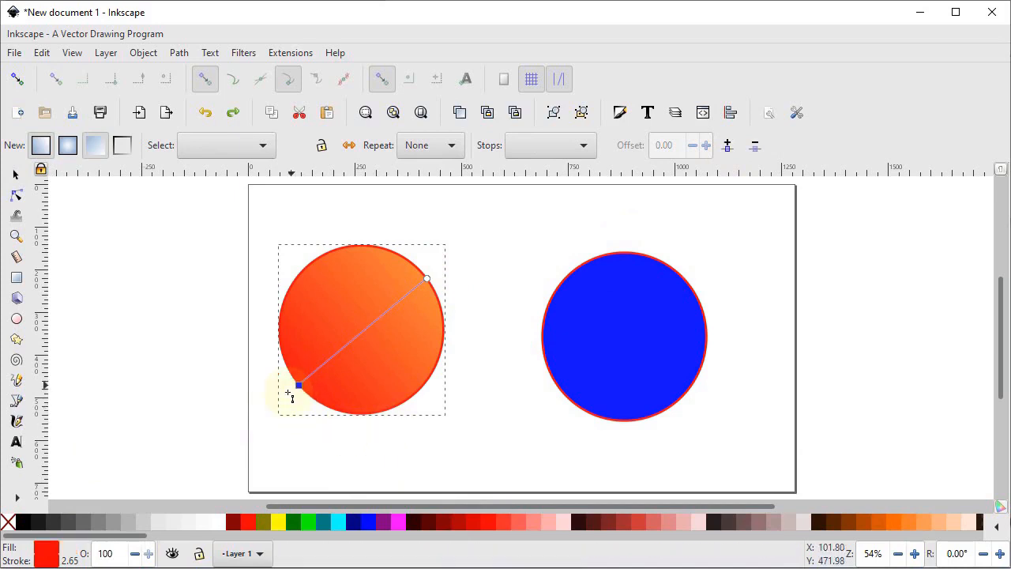
left_click(727, 149)
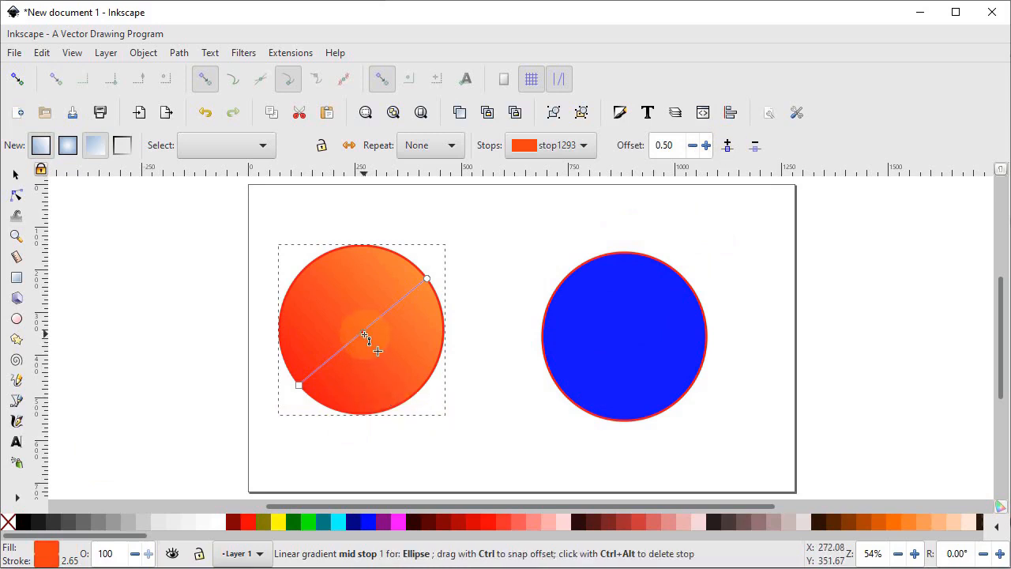
left_click(371, 525)
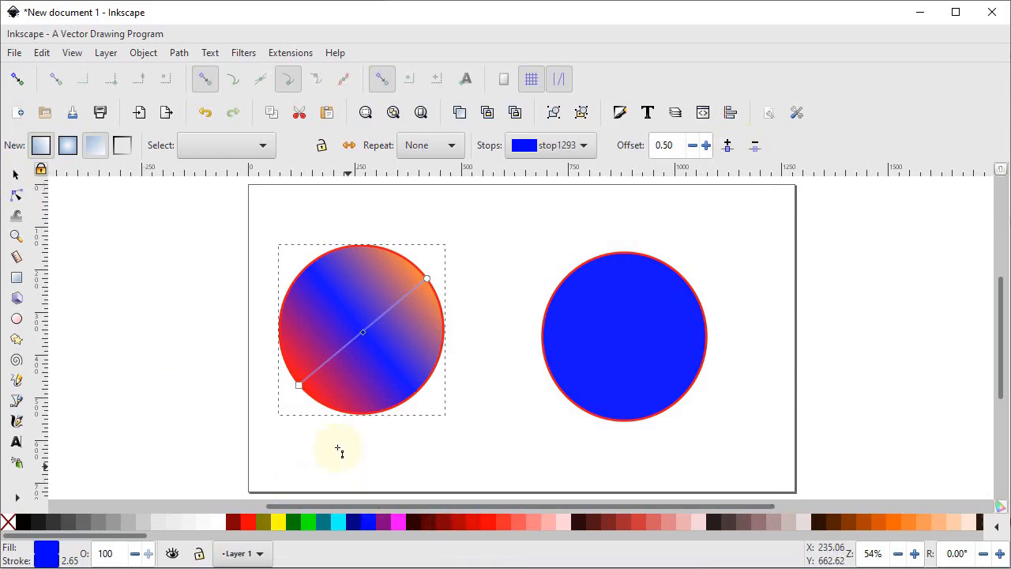
left_click(756, 152)
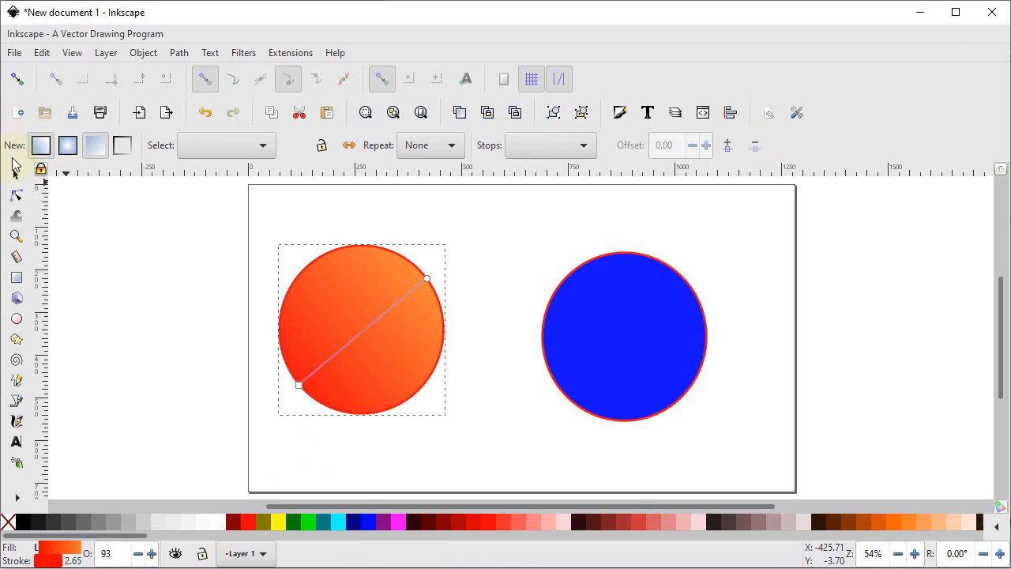
Apply a radial gradient to the blue ellipse, running from its centre out to its right edge
left_click(16, 175)
left_click(591, 320)
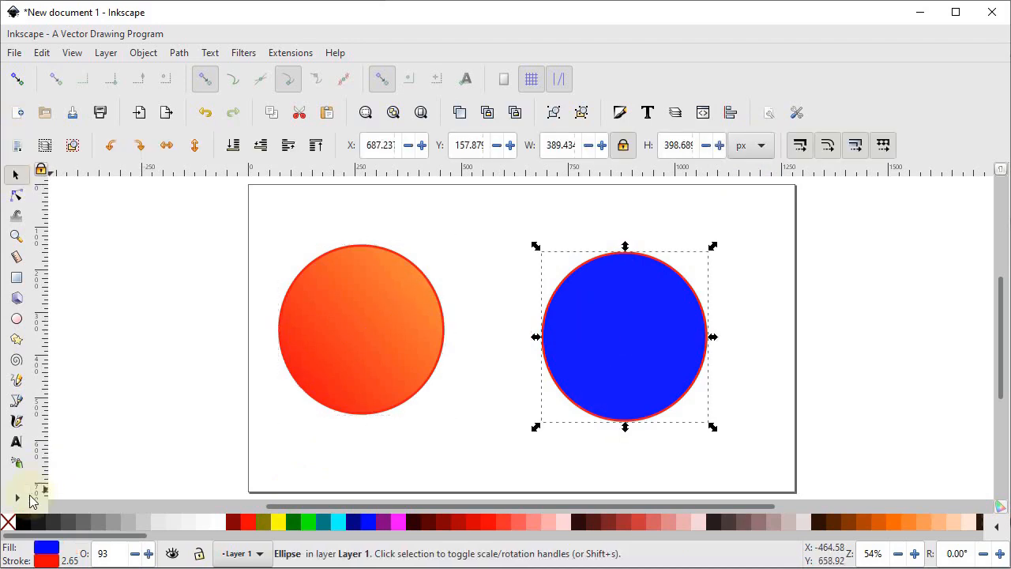
left_click(17, 497)
left_click(73, 488)
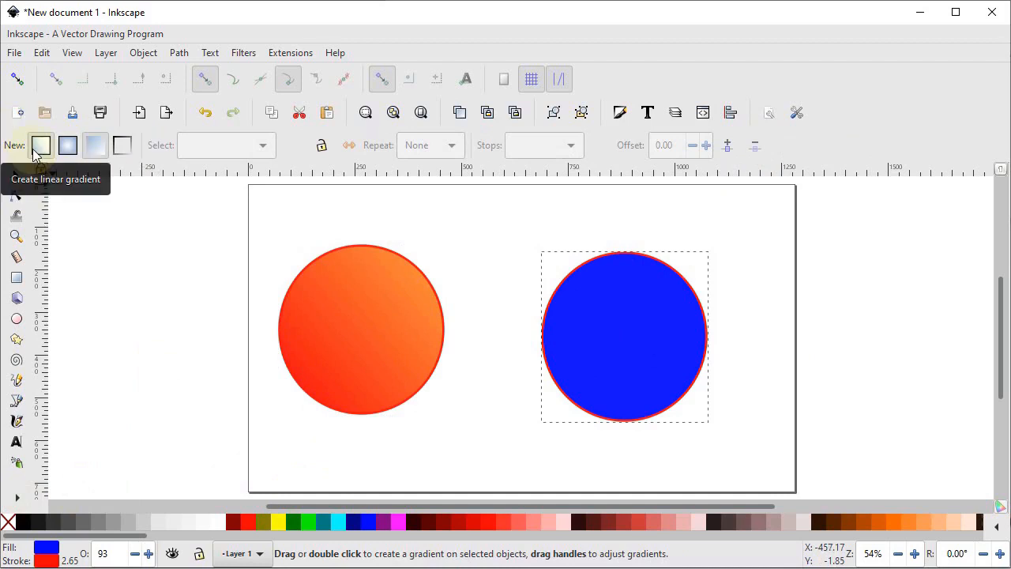
left_click(70, 146)
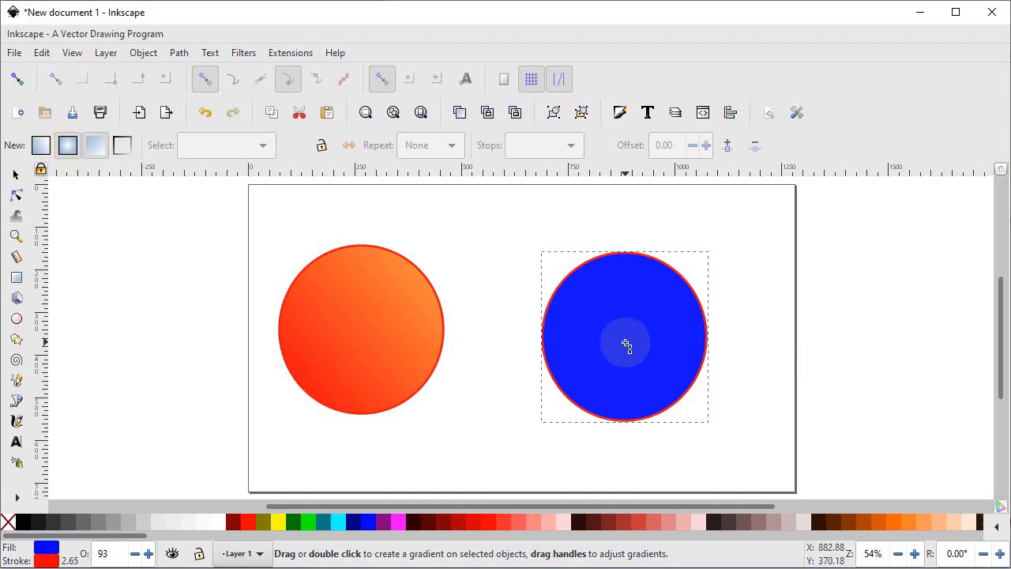
left_click_drag(627, 339, 707, 331)
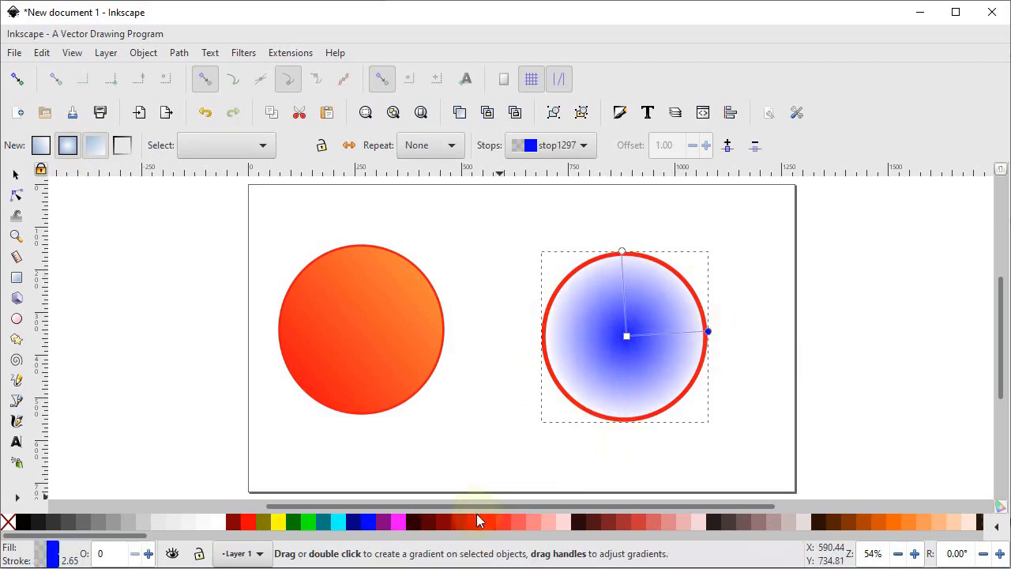
Colour the radial gradient's outer stop red (#FF0000) and its centre orange, and shift the centre toward the ellipse's upper left
left_click(488, 531)
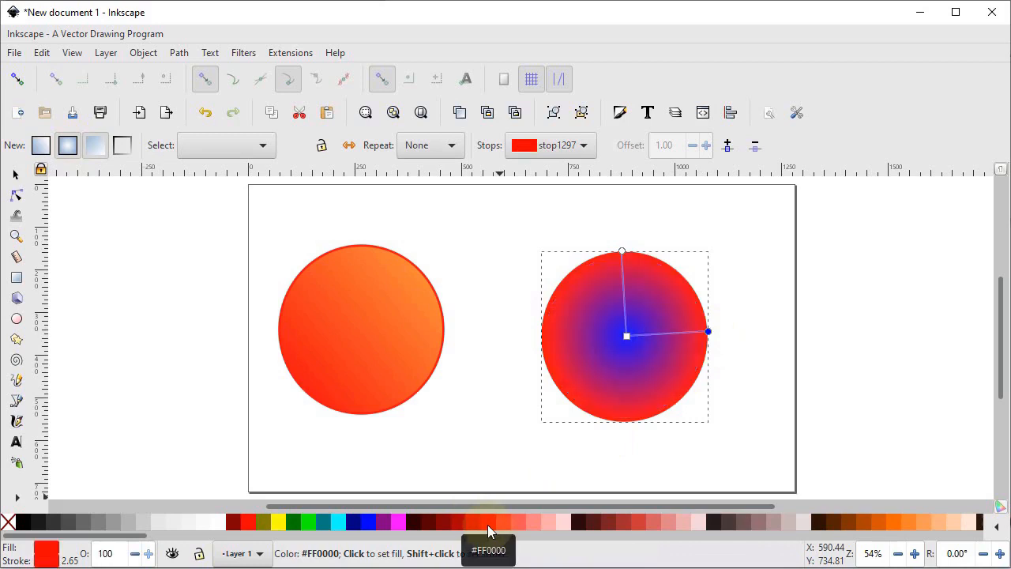
left_click(628, 336)
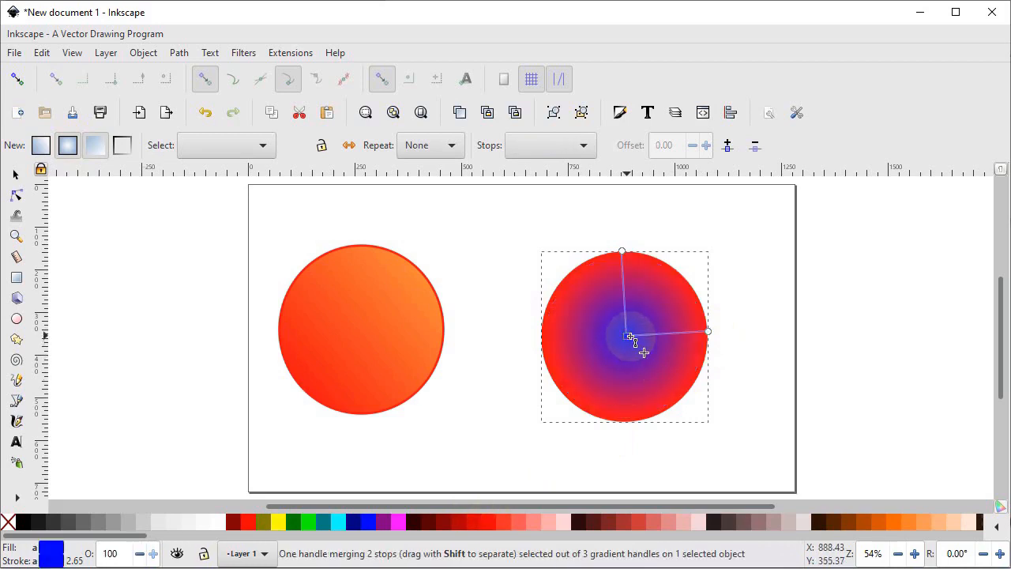
left_click(889, 521)
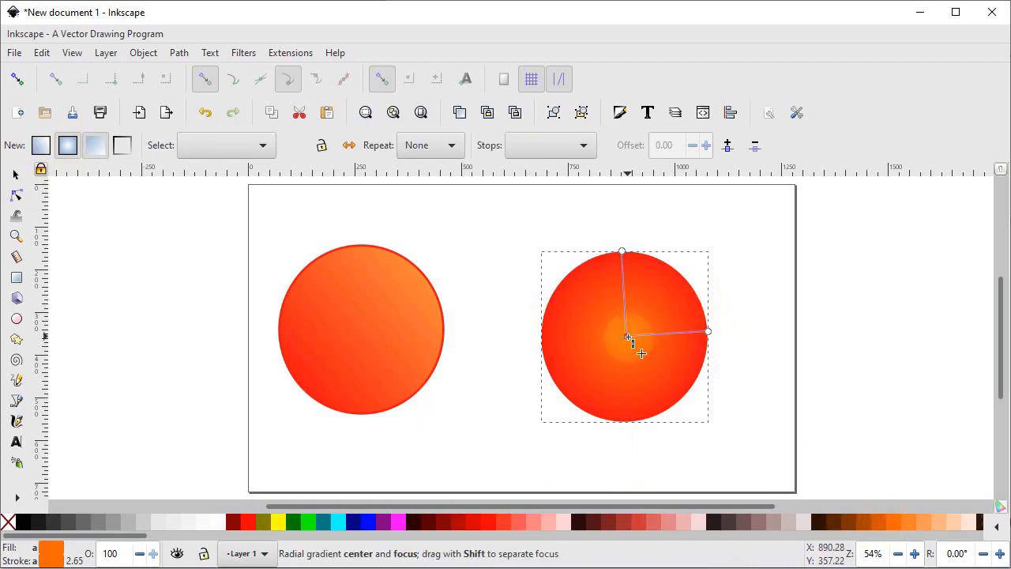
left_click_drag(630, 339, 585, 307)
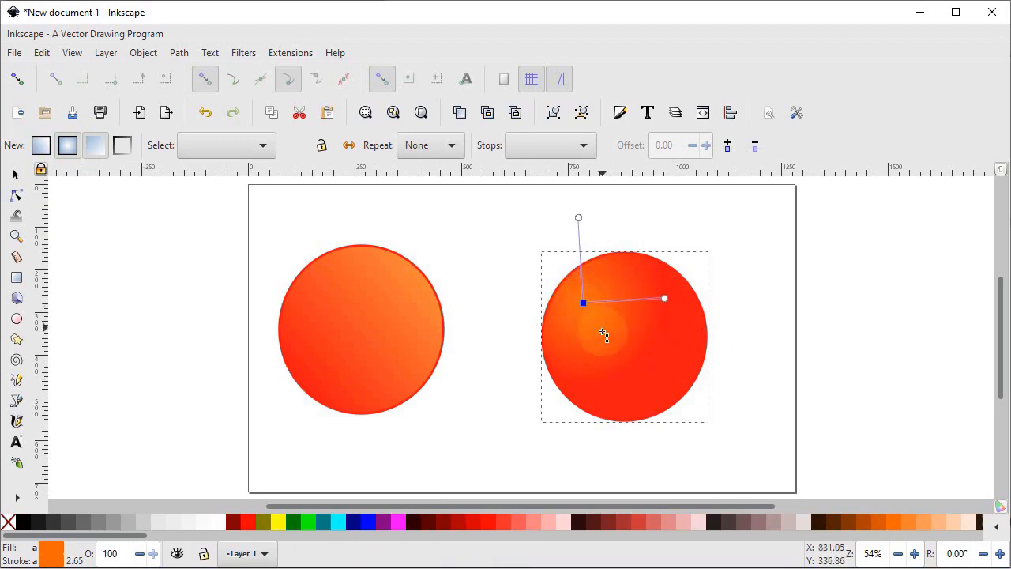
Delete both gradient-filled ellipses from the page
left_click(15, 174)
left_click_drag(763, 214, 233, 451)
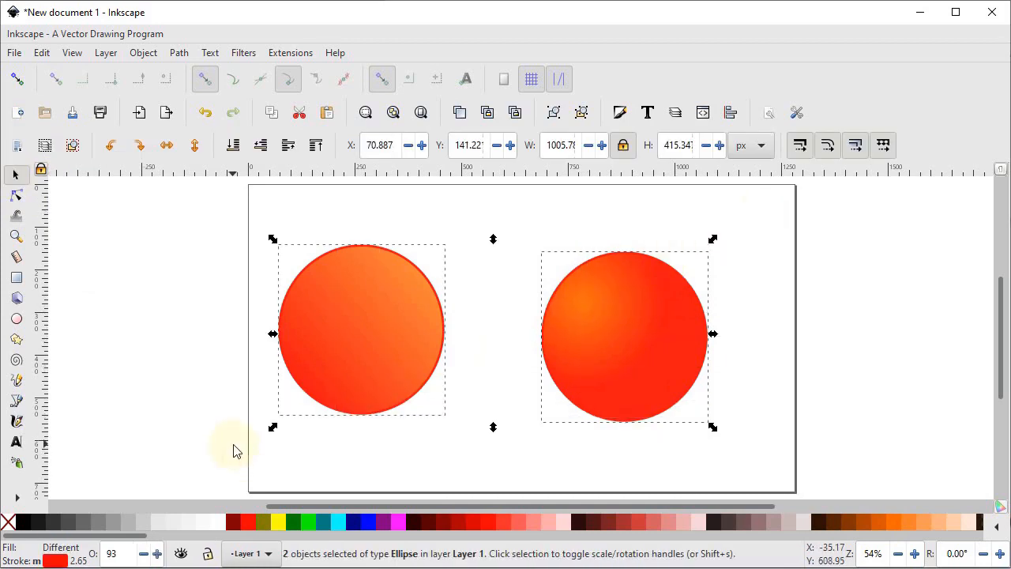
key("Delete")
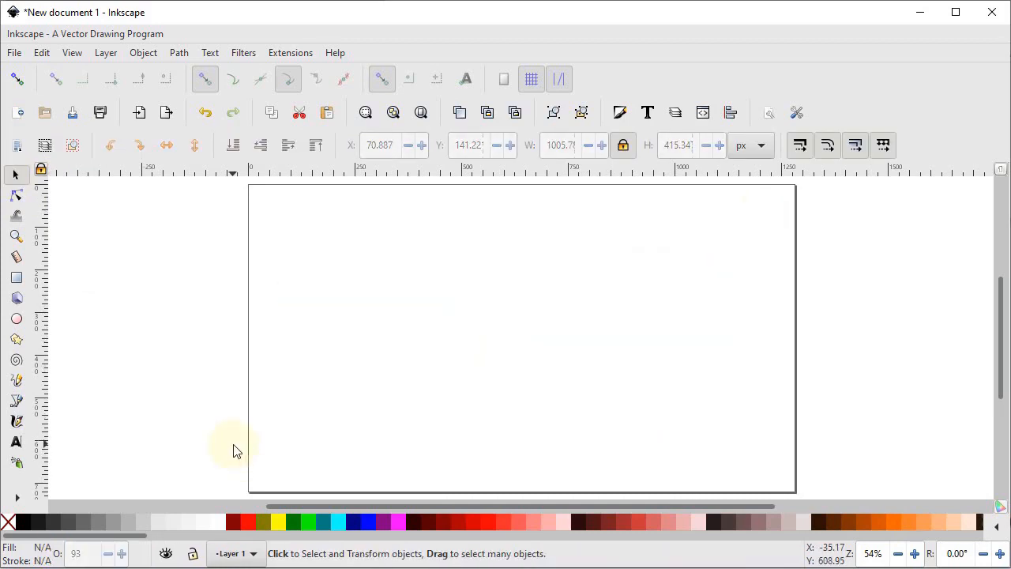
Draw an orange ellipse about 855 × 435 px in the middle of the page and apply a mesh gradient with 1 row and 1 column
left_click(15, 320)
left_click_drag(320, 237, 686, 423)
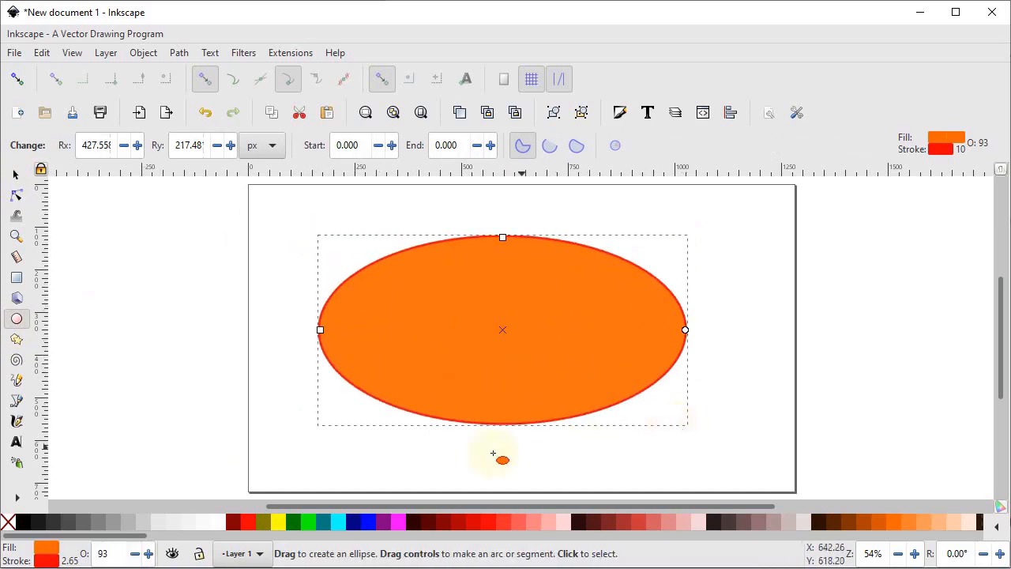
left_click(17, 497)
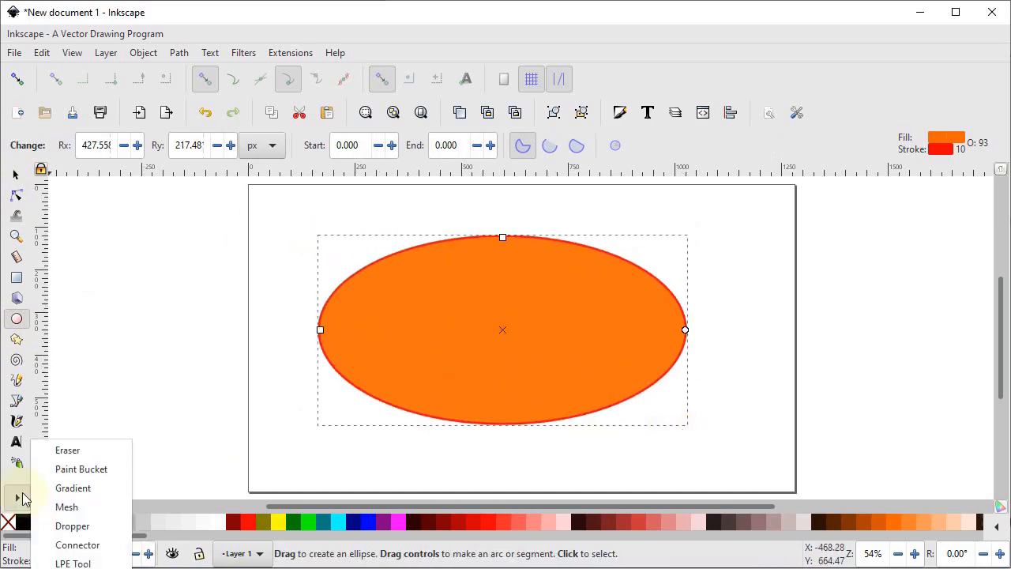
left_click(65, 512)
double_click(510, 330)
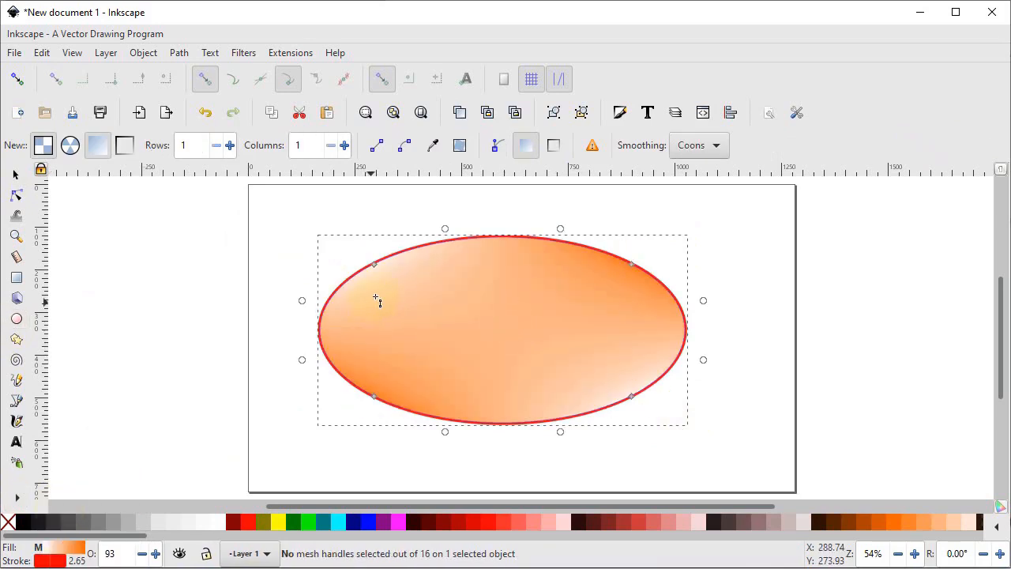
Colour the mesh gradient's corners: upper left red, lower right magenta and lower left yellow
left_click(375, 263)
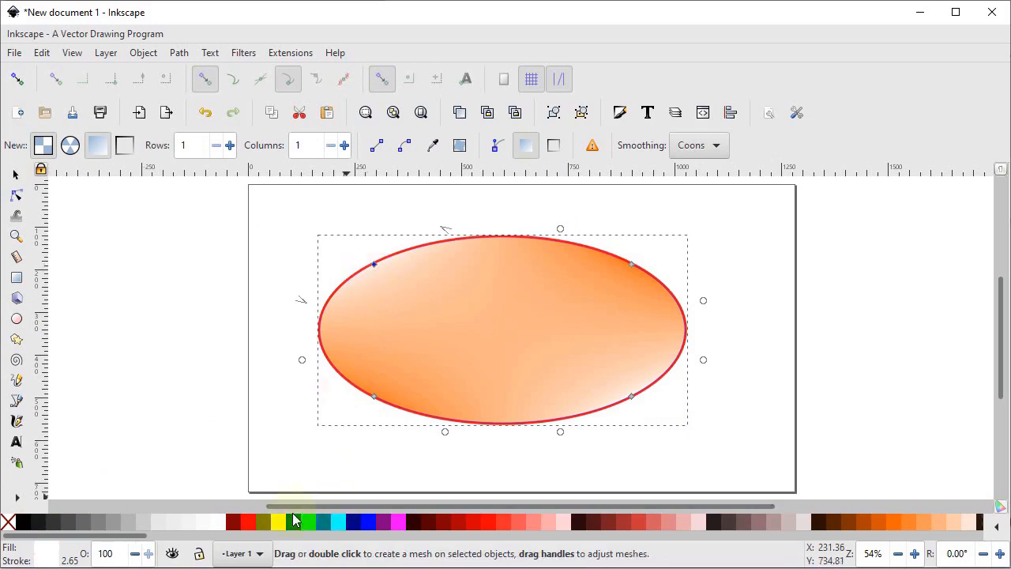
left_click(248, 521)
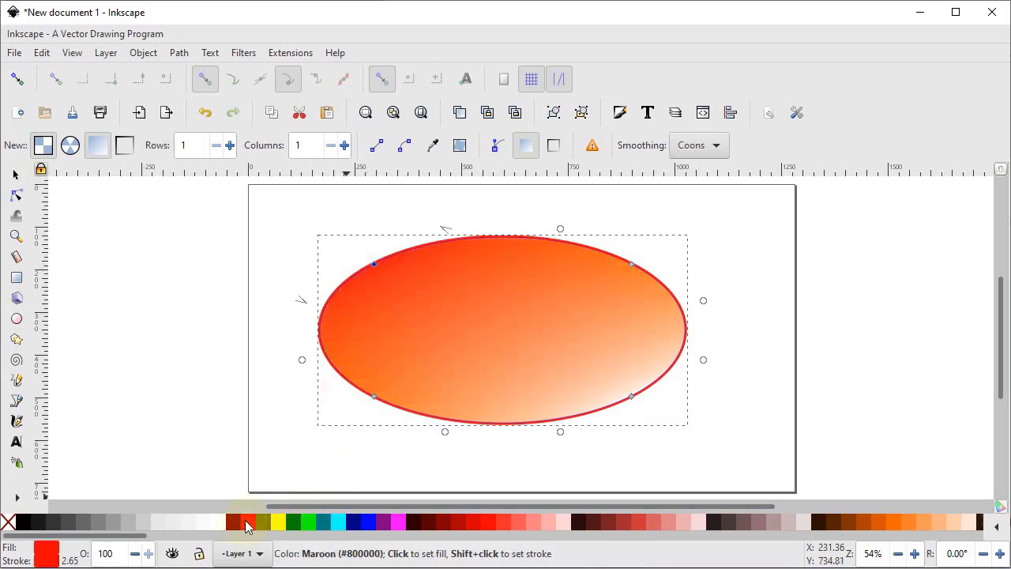
left_click(632, 264)
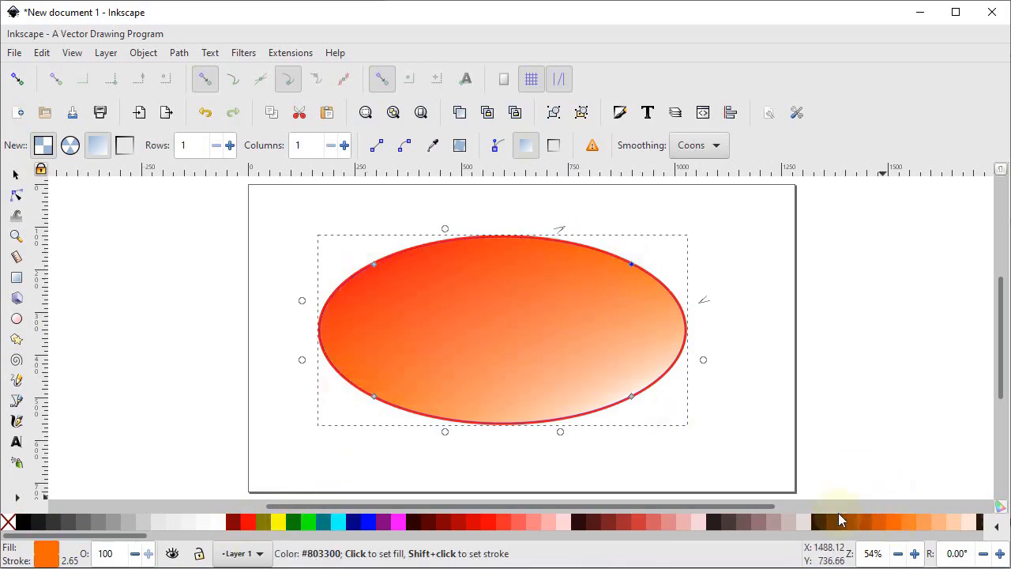
left_click(631, 396)
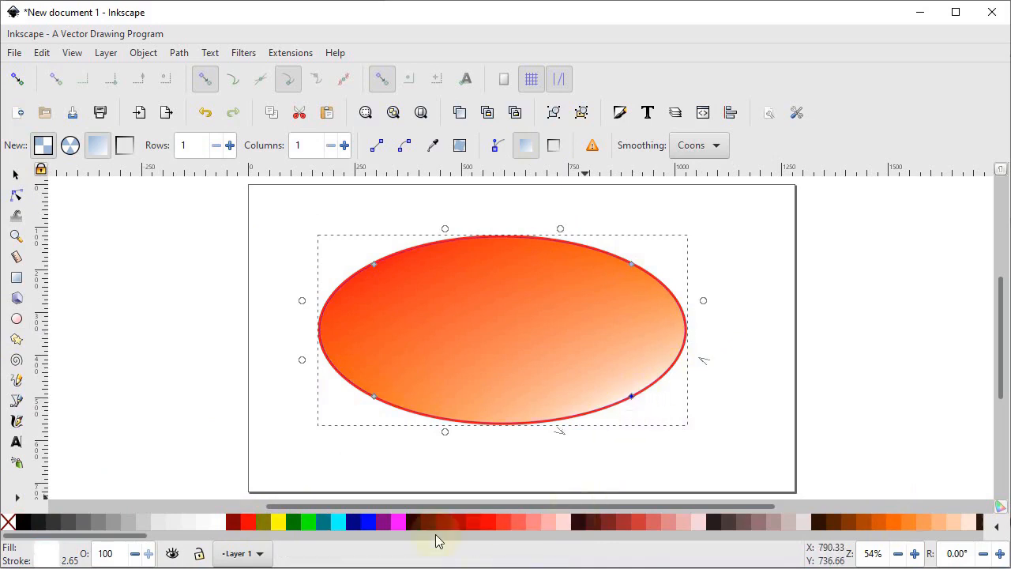
left_click(398, 521)
left_click(375, 397)
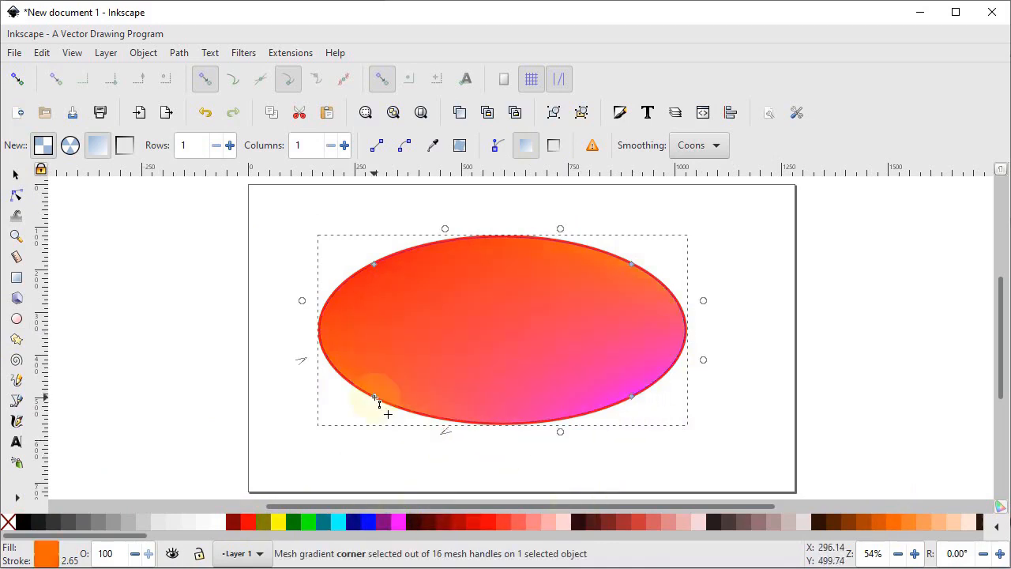
left_click(279, 522)
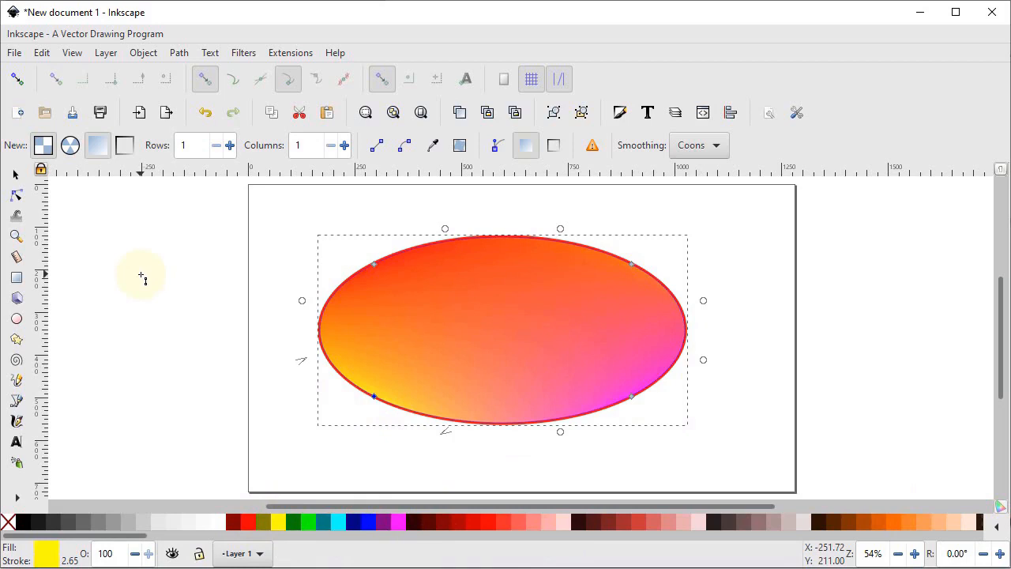
Delete the mesh-gradient ellipse and draw a yellow ellipse about 378 × 448 px in the left part of the page
key("s")
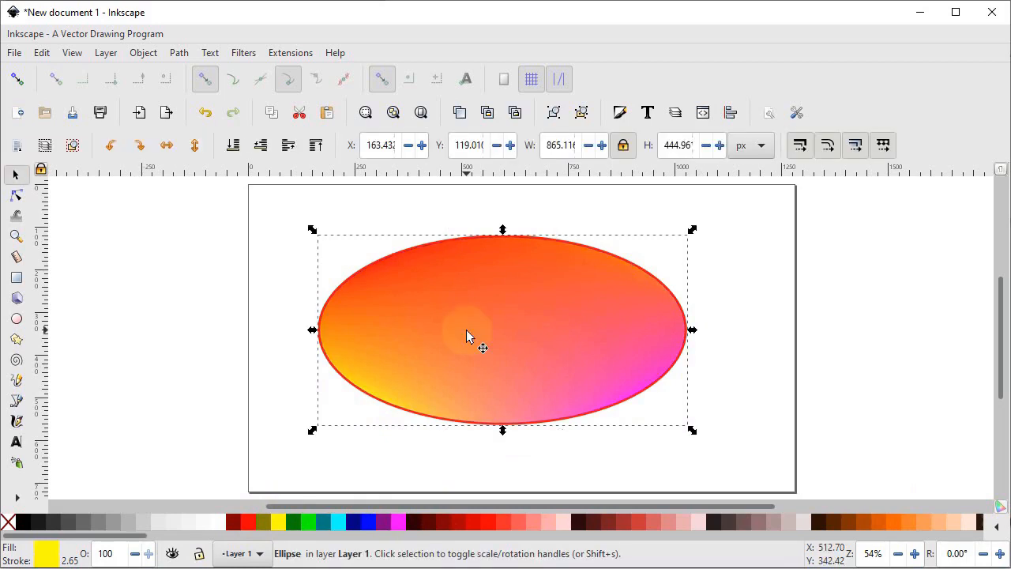
key("Delete")
left_click(15, 319)
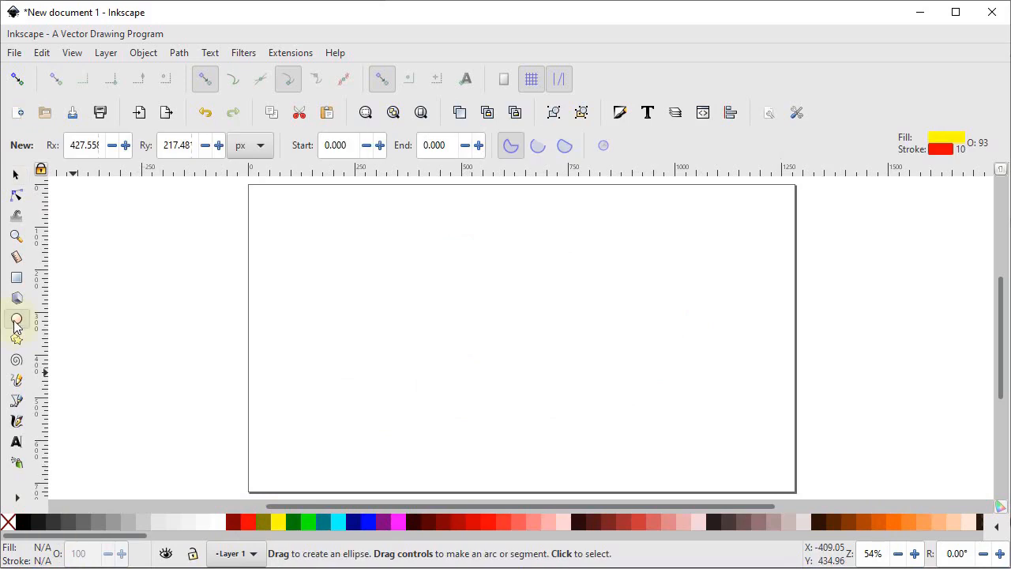
left_click_drag(262, 246, 422, 436)
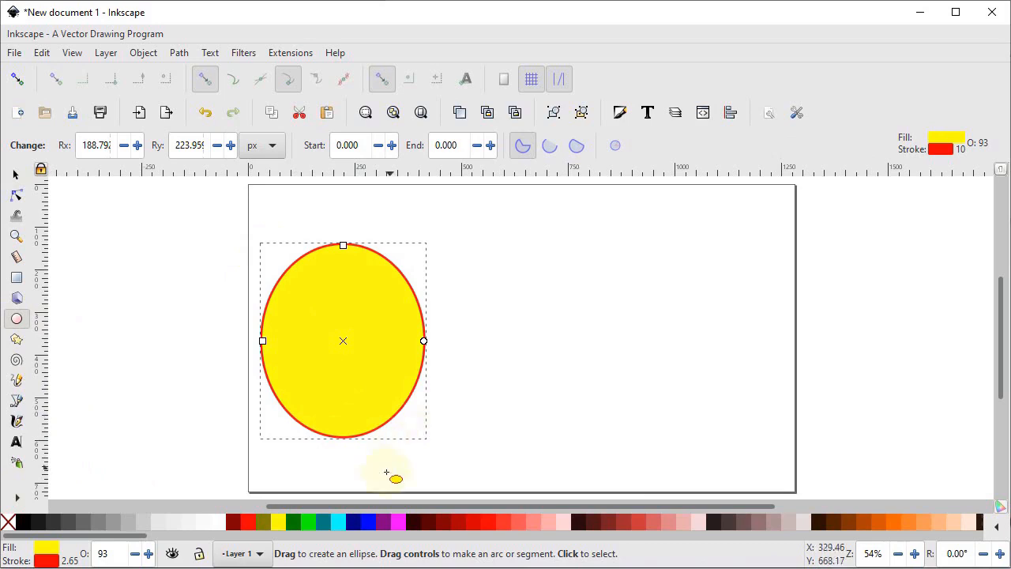
Import the colour swatch image 1.png from the Data (D:) drive and place it to the right of the yellow ellipse
left_click(14, 53)
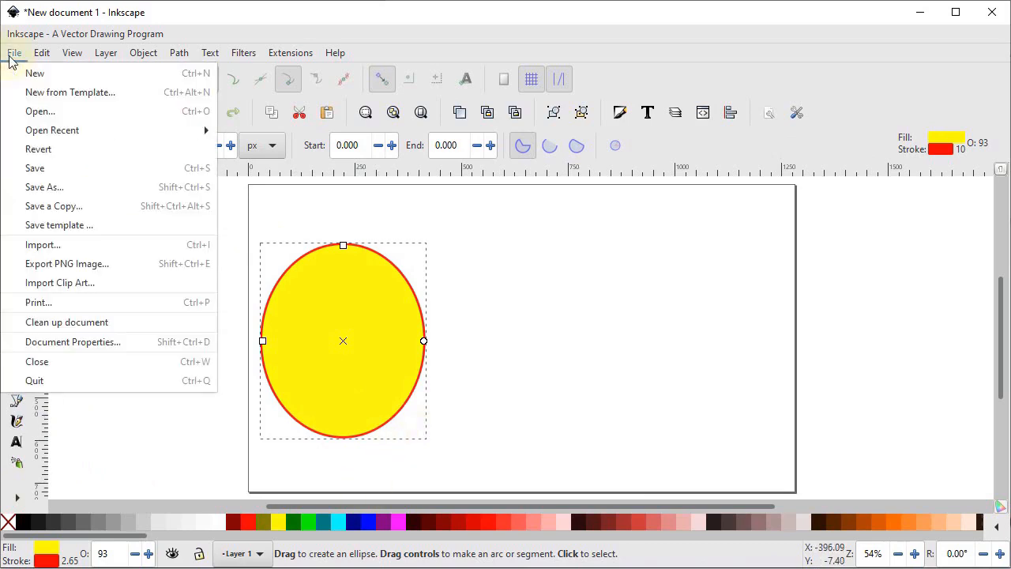
left_click(57, 251)
left_click(134, 270)
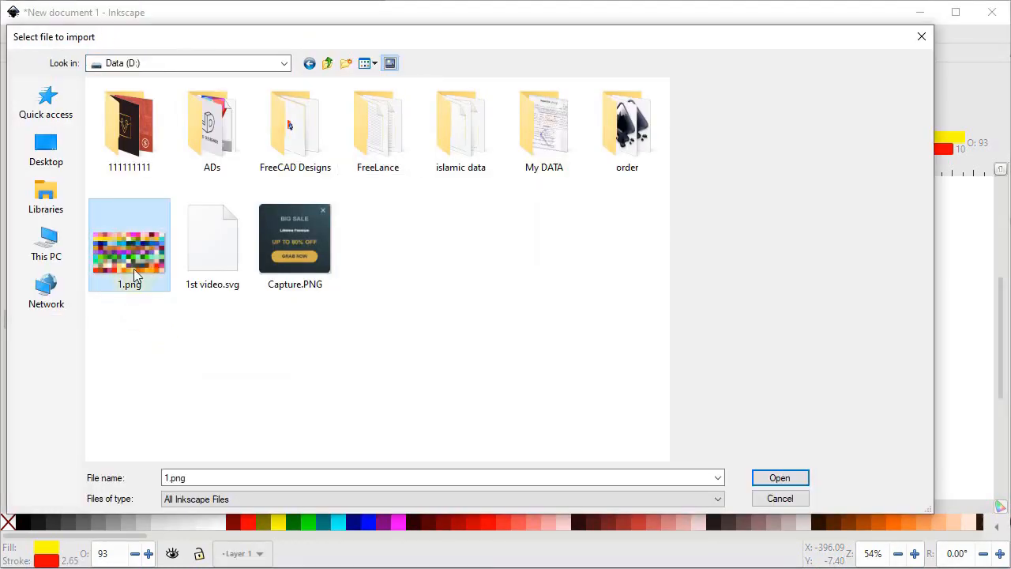
double_click(133, 269)
left_click(15, 174)
left_click(395, 226)
left_click_drag(394, 226, 606, 292)
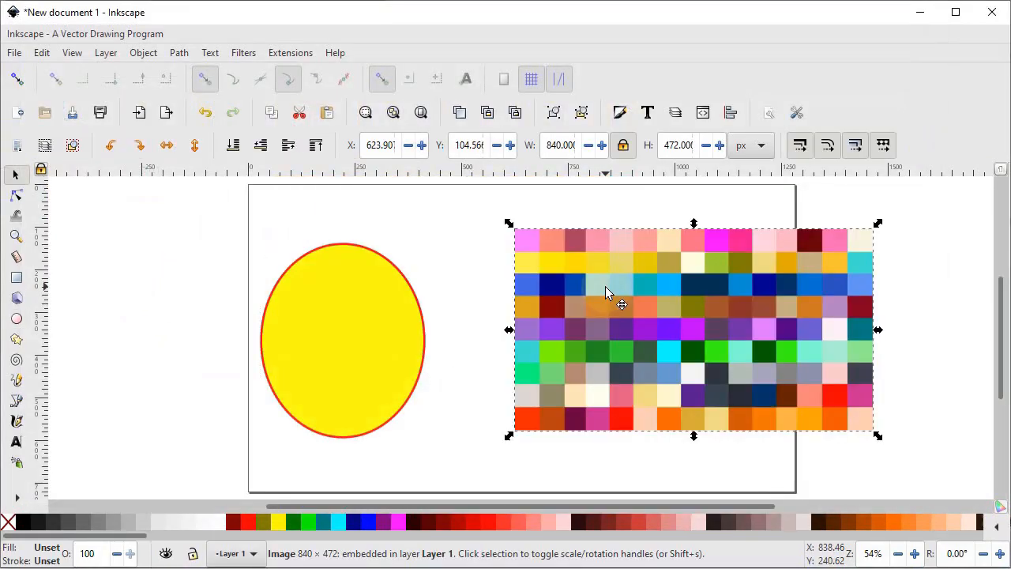
Use the Dropper to fill the ellipse with swatch colours from the image: dark blue, red, and finally dark green (#006400)
left_click(354, 338)
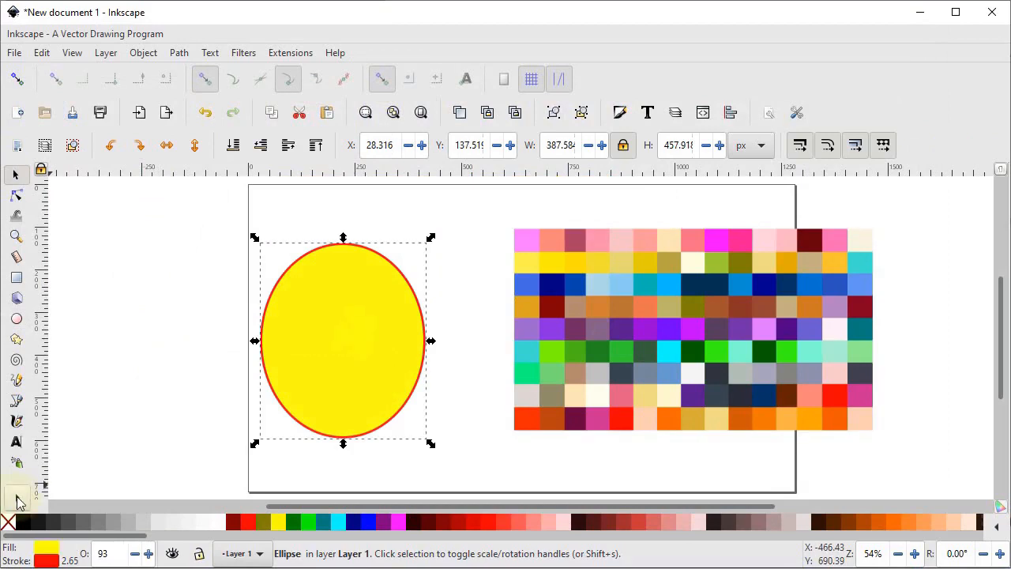
left_click(17, 500)
left_click(71, 523)
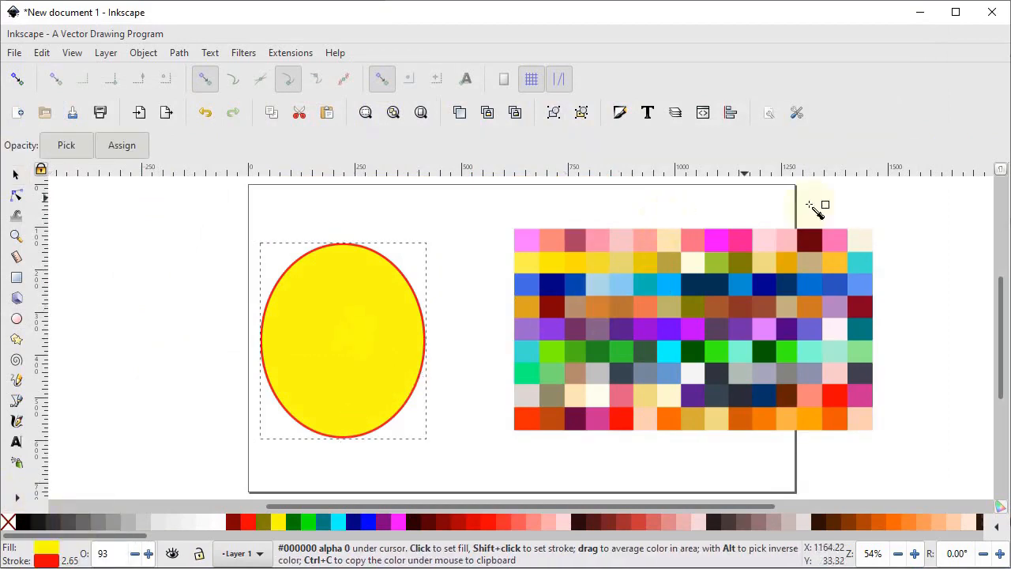
left_click(548, 293)
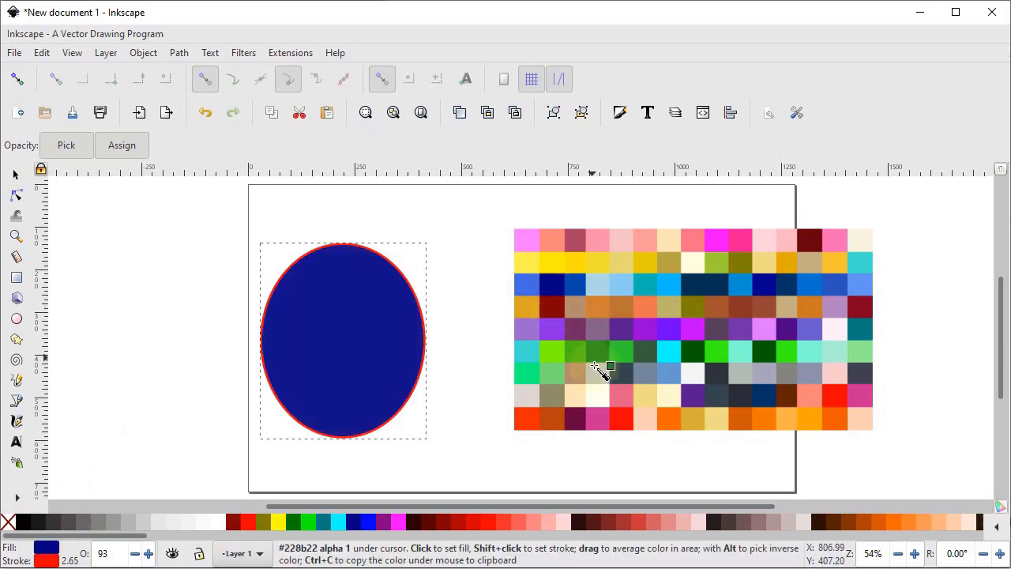
left_click_drag(629, 424, 630, 424)
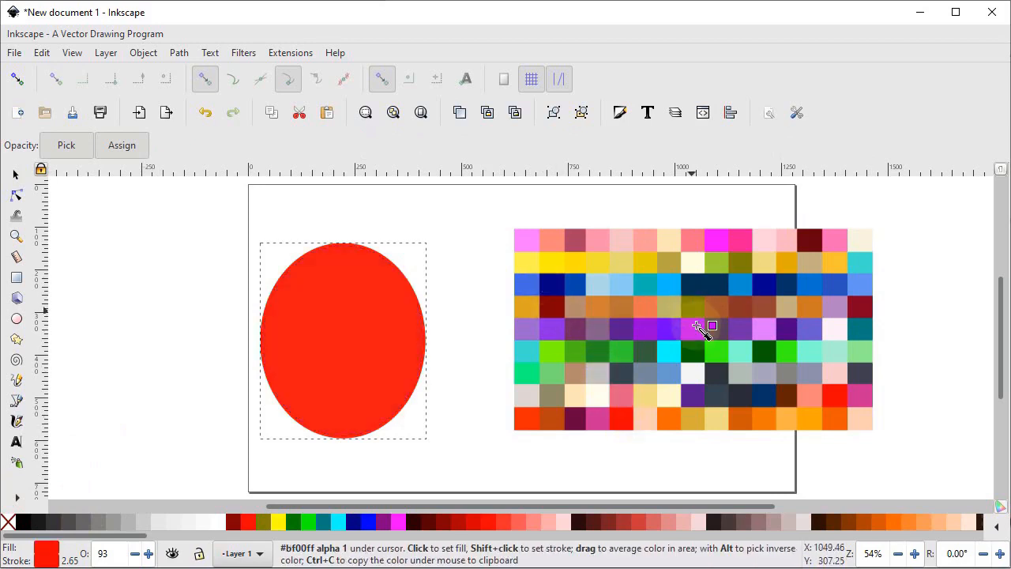
left_click(694, 357)
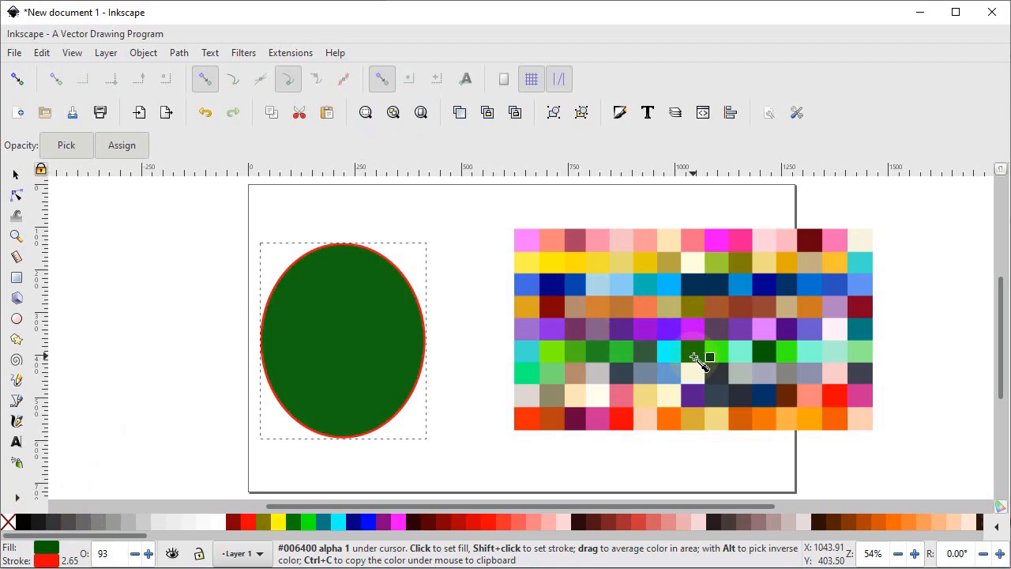
left_click(16, 174)
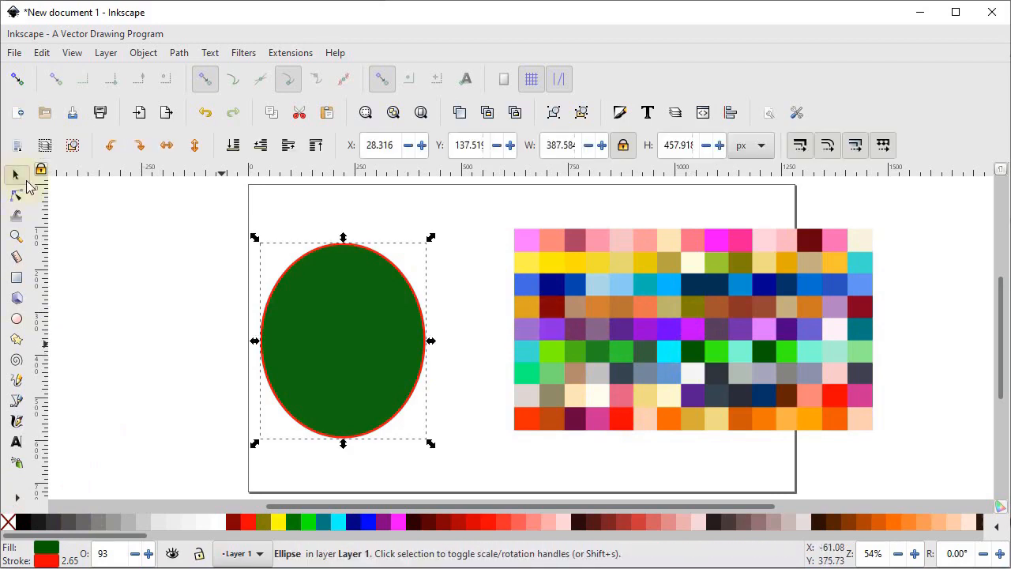
Delete the ellipse and swatch image, and draw three green ellipses: upper middle, lower left about 170 × 196 px, and lower right about 318 × 309 px
left_click_drag(936, 204, 225, 484)
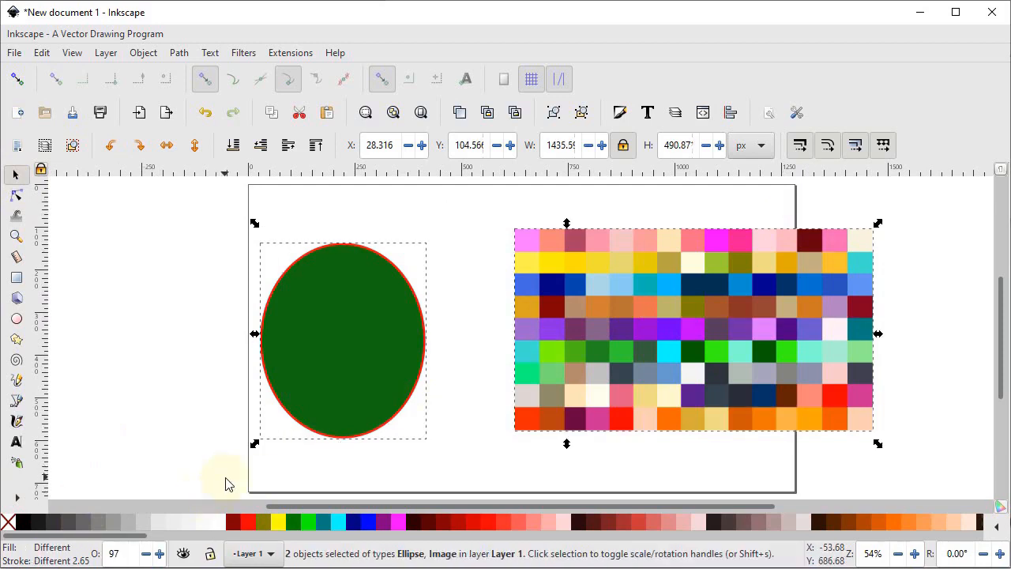
key("Delete")
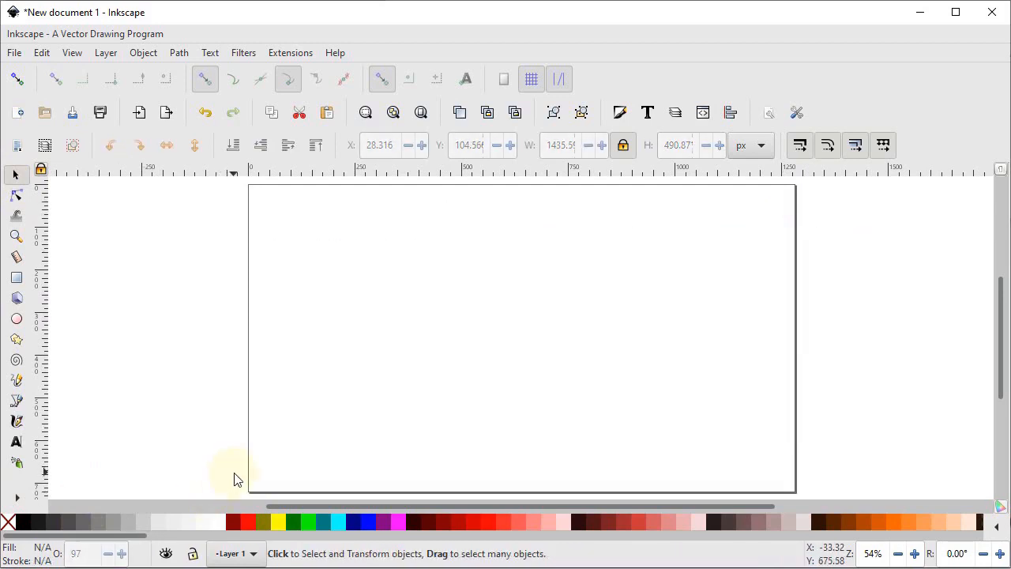
left_click(17, 319)
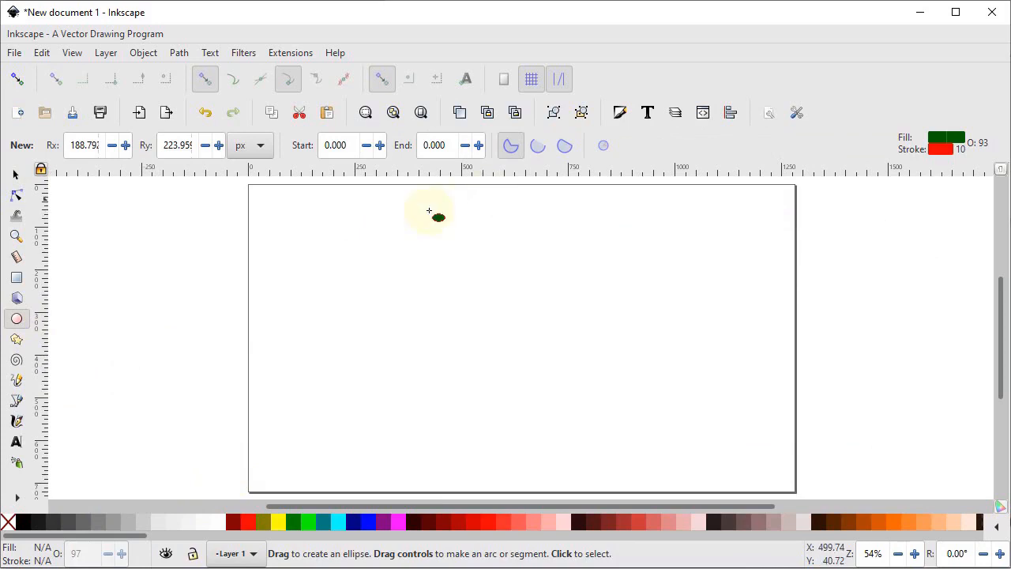
left_click_drag(422, 202, 501, 274)
left_click_drag(336, 357, 409, 442)
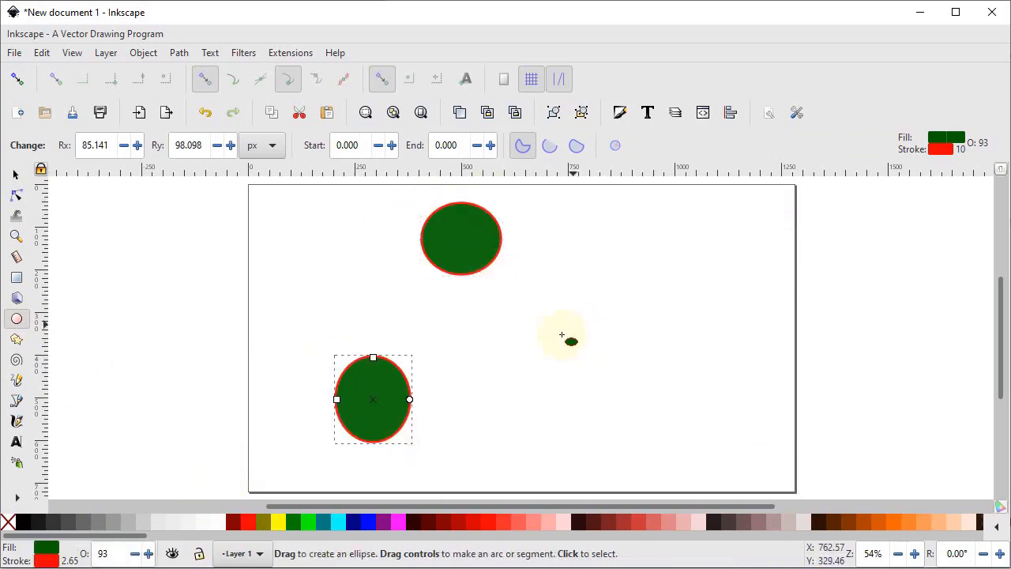
left_click_drag(555, 340, 694, 476)
Link the lower left and lower right ellipses to the upper ellipse with straight connectors, centre to centre
left_click(17, 497)
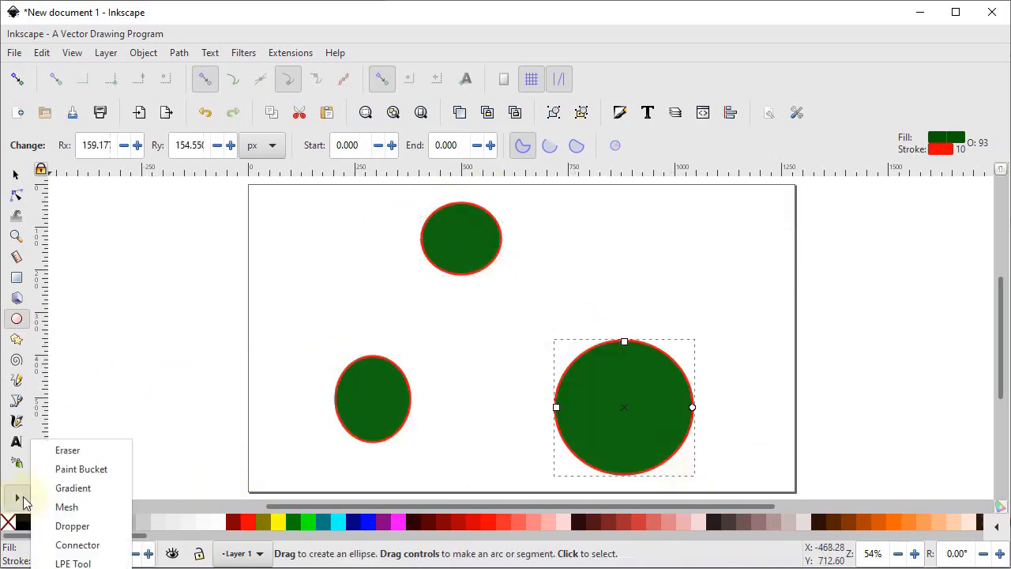
left_click(81, 545)
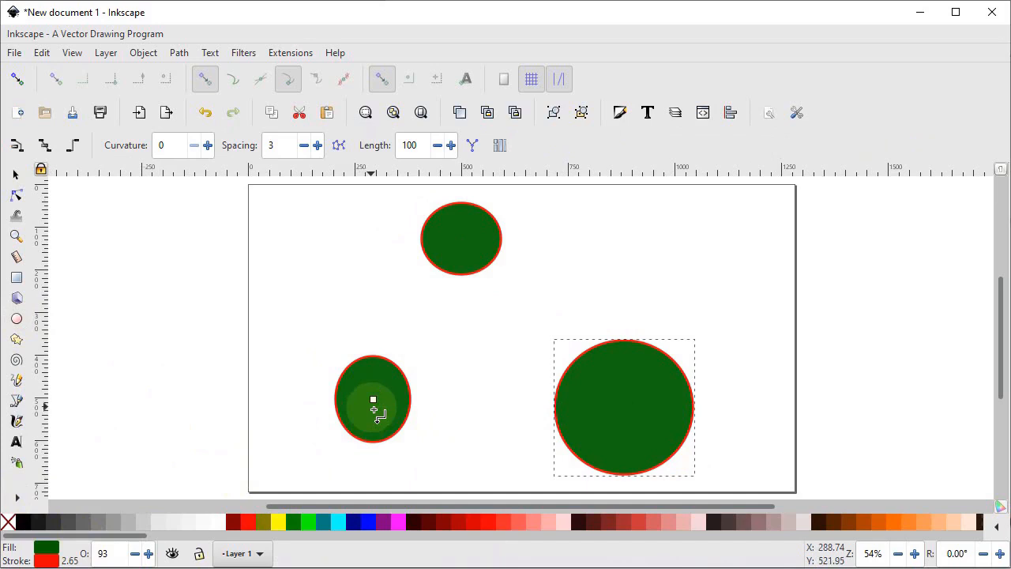
mouse_move(375, 400)
left_mouse_down()
mouse_move(456, 293)
mouse_move(463, 238)
left_mouse_up()
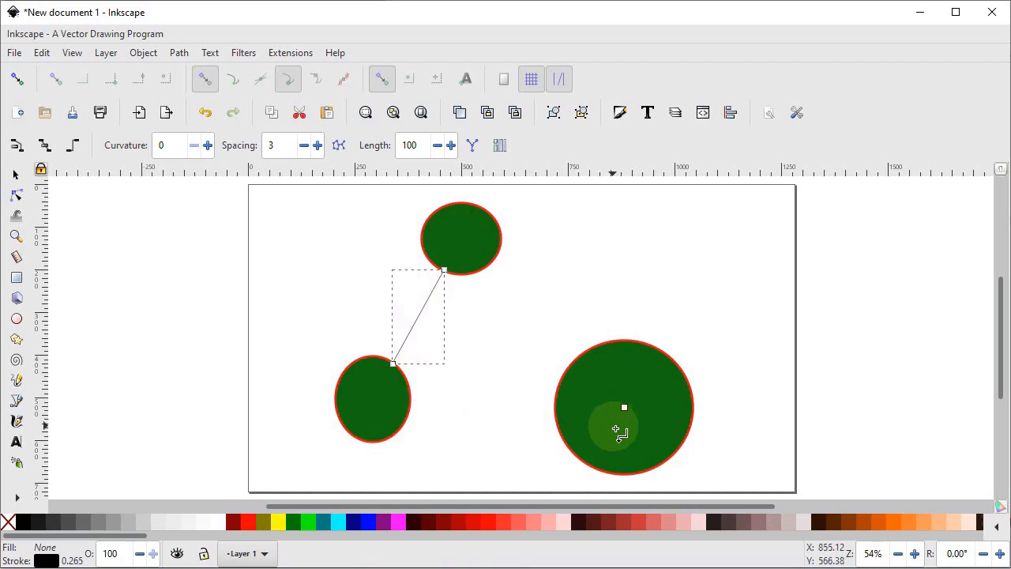
left_click_drag(624, 408, 462, 239)
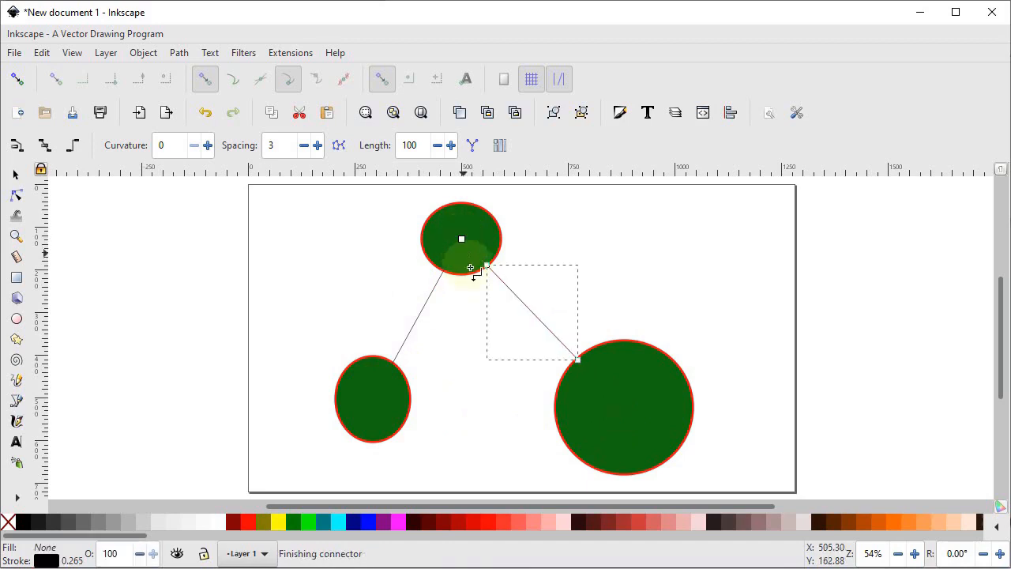
Move the small lower ellipse to about X -260, Y 282 px and the large one to about X 1057, Y 332 px
left_click(15, 175)
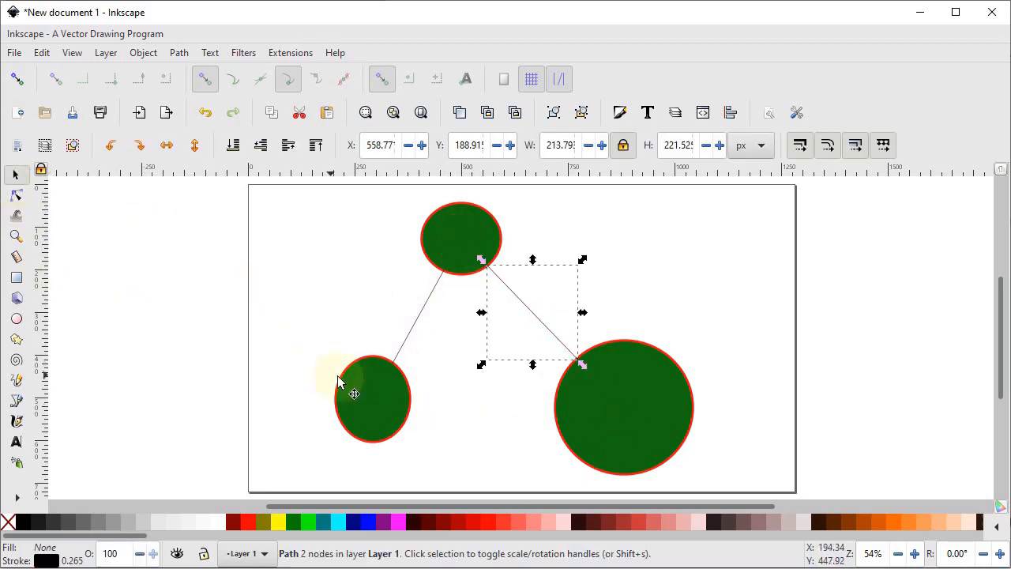
left_click_drag(355, 386, 155, 340)
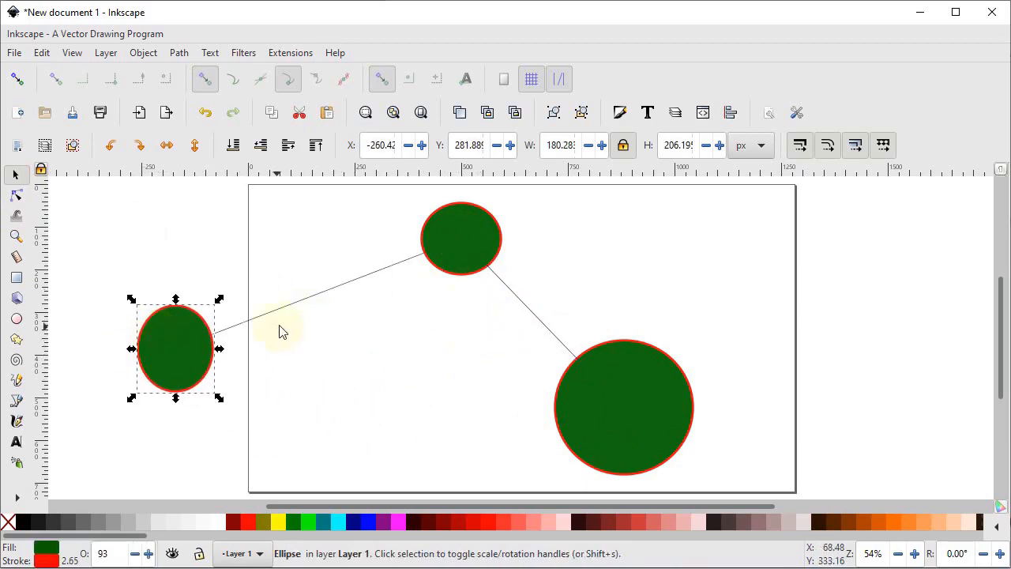
left_click_drag(585, 396, 727, 387)
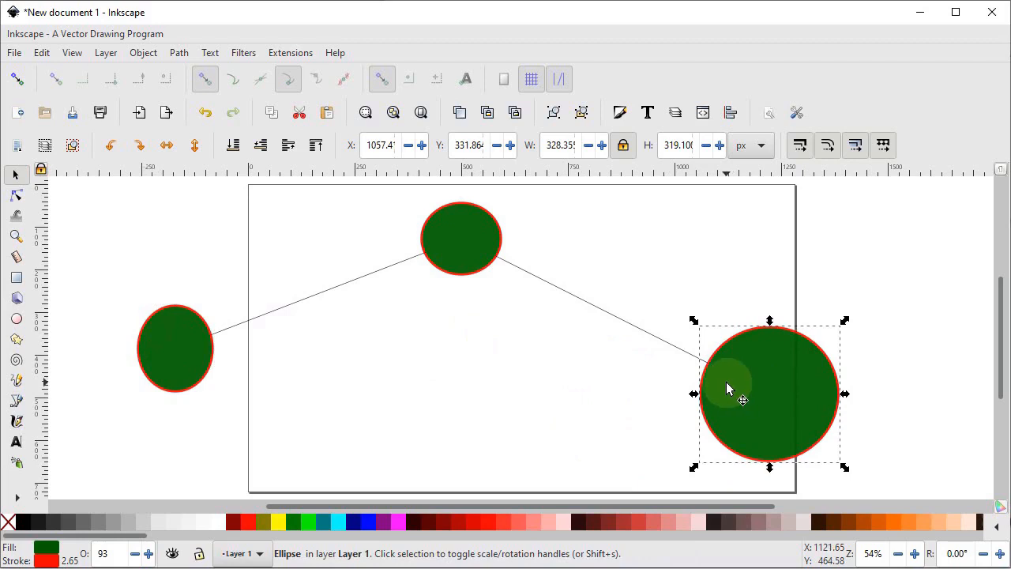
Delete all ellipses and connectors, and draw a green ellipse about 150 × 83 px left of the page centre
left_click_drag(907, 186, 114, 478)
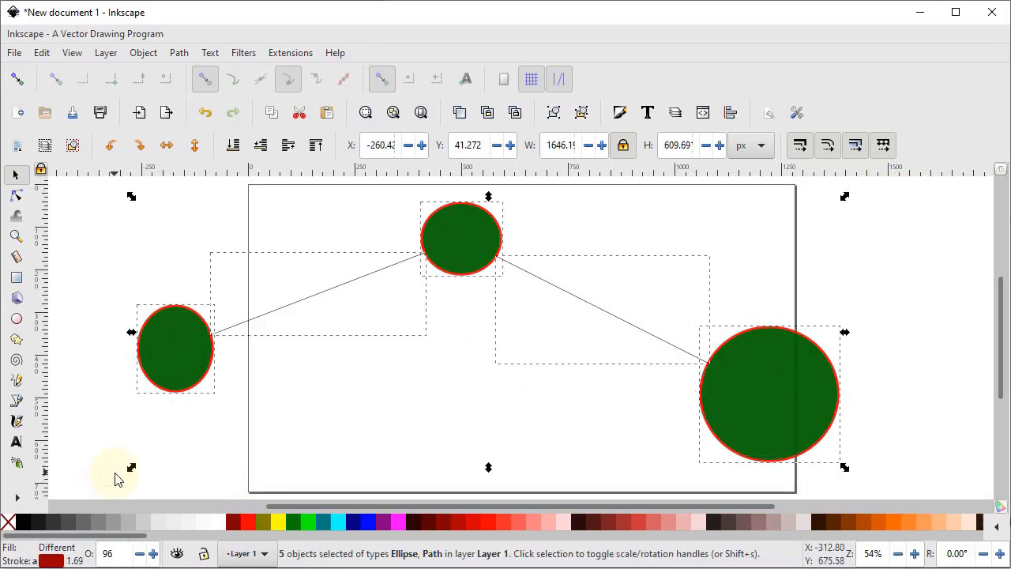
key("Delete")
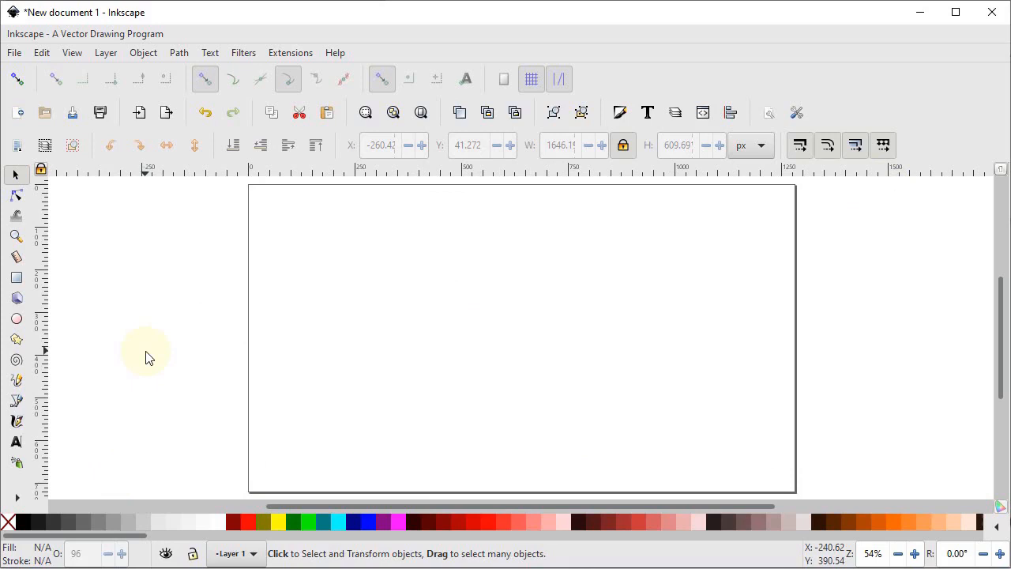
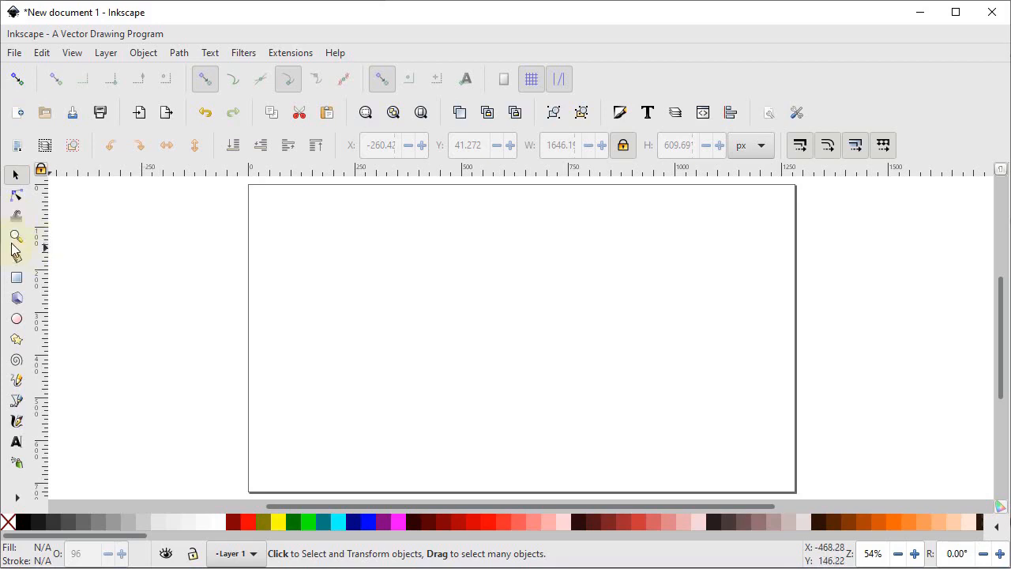
left_click(15, 237)
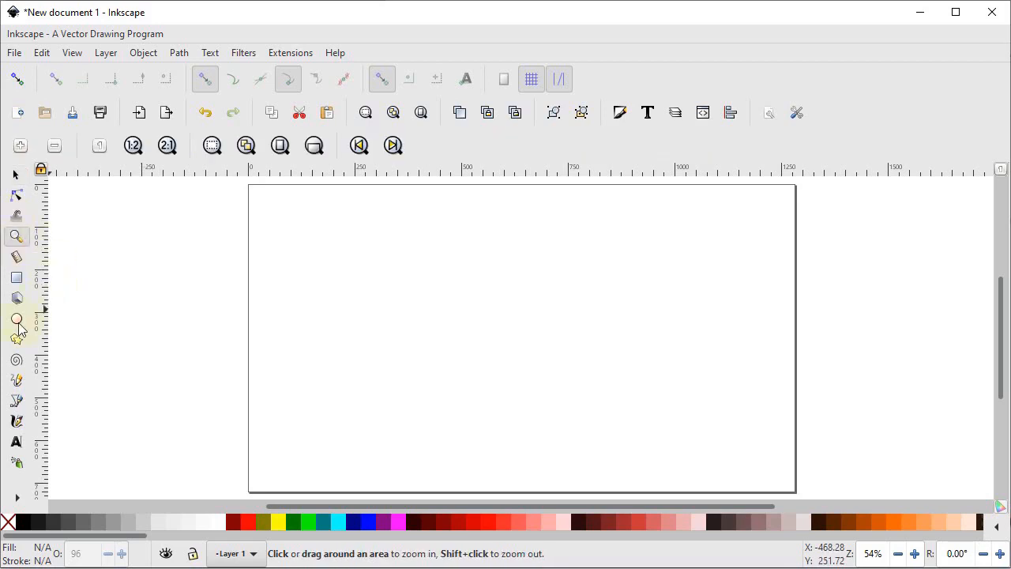
left_click(17, 318)
left_click_drag(394, 303, 461, 341)
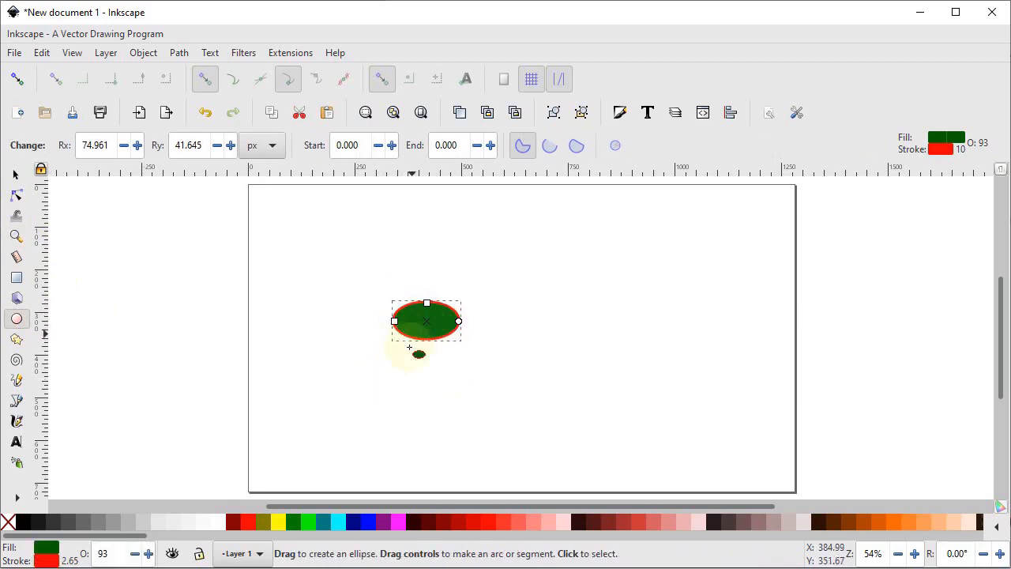
Use the Zoom tool to frame the ellipse closely and zoom out from it to 24%
left_click(16, 236)
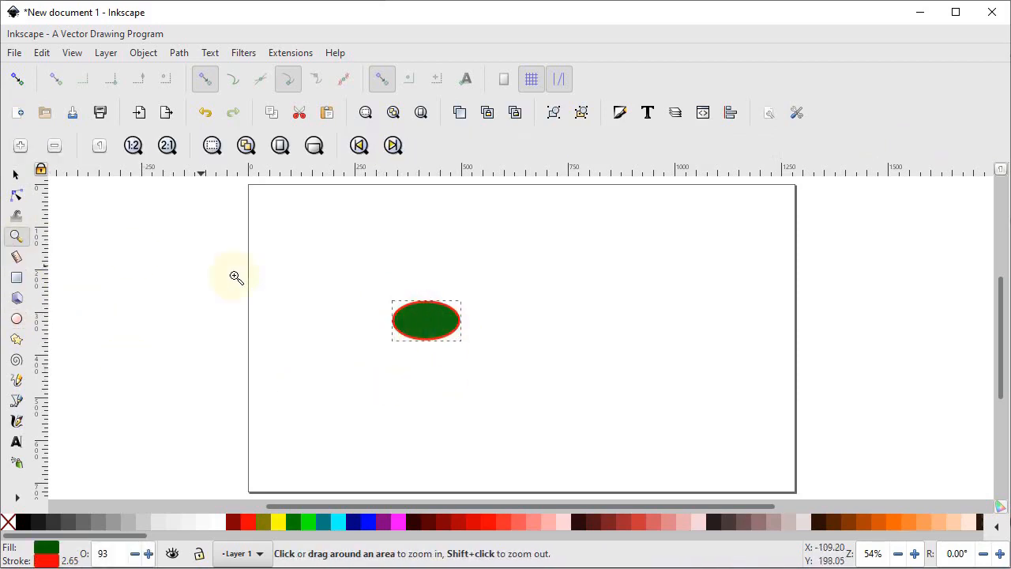
left_click_drag(385, 308, 474, 359)
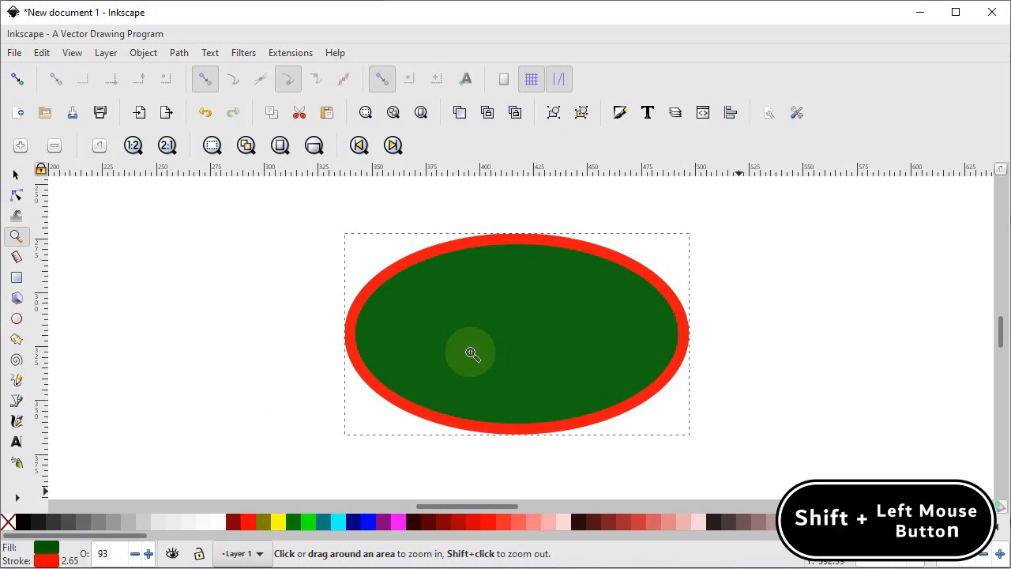
left_click(519, 336, "shift")
left_click(519, 336, "shift")
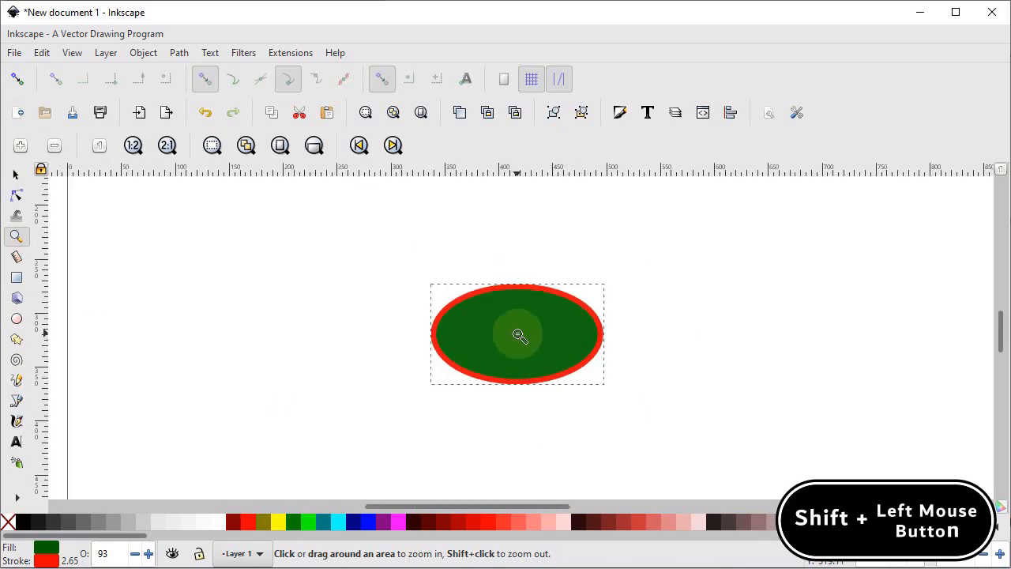
left_click(518, 336, "shift")
left_click(519, 336, "shift")
left_click(519, 336, "shift")
left_click(519, 336, "shift")
left_click(519, 336, "shift")
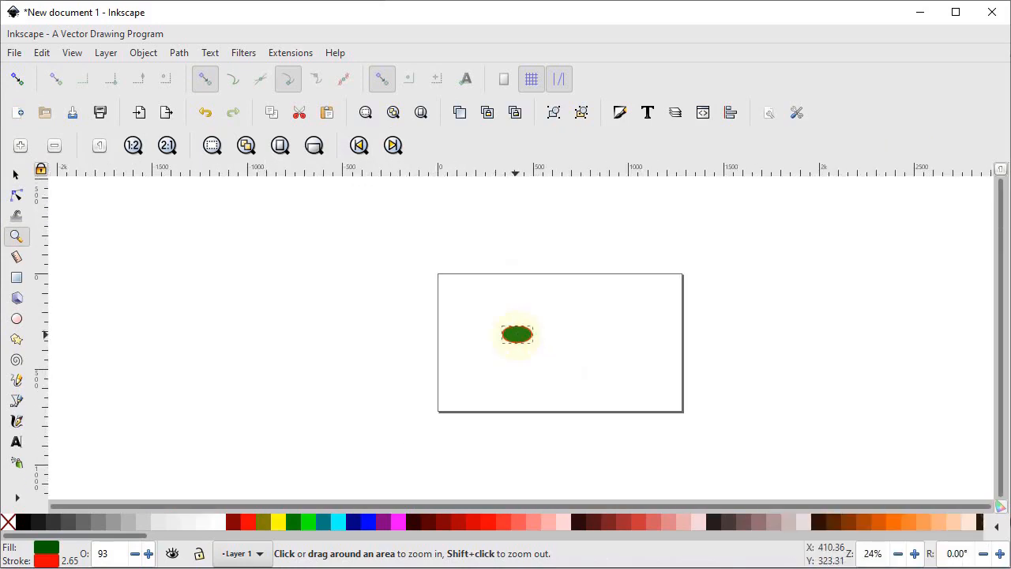
Zoom in on the ellipse to 136% and fit the whole page back in the window
left_click(519, 335)
left_click(521, 334)
left_click(521, 334)
left_click(523, 334)
left_click(523, 334)
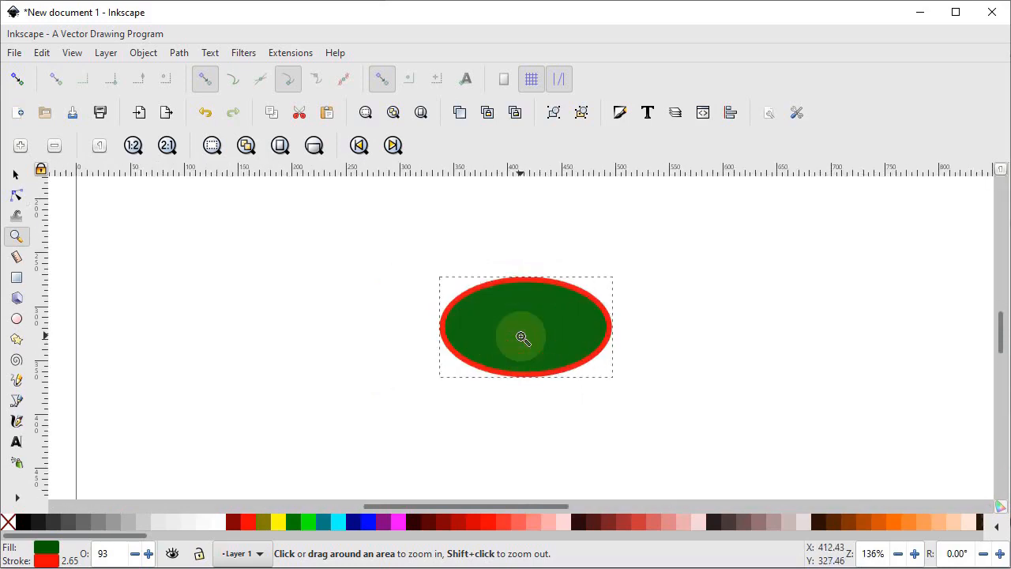
left_click(425, 124)
left_click(16, 175)
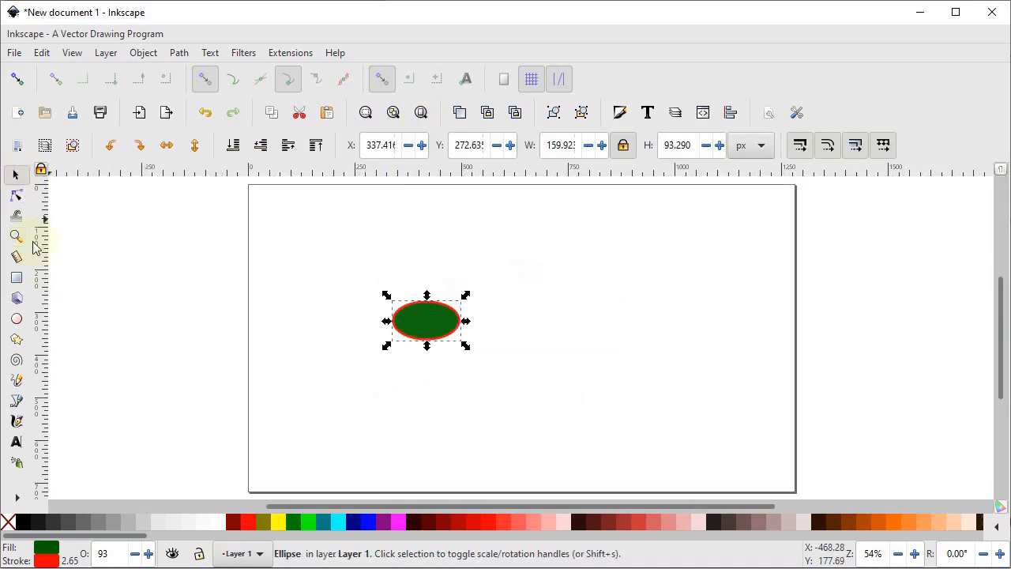
Activate the Measurement tool with px units to measure the ellipse
left_click(17, 259)
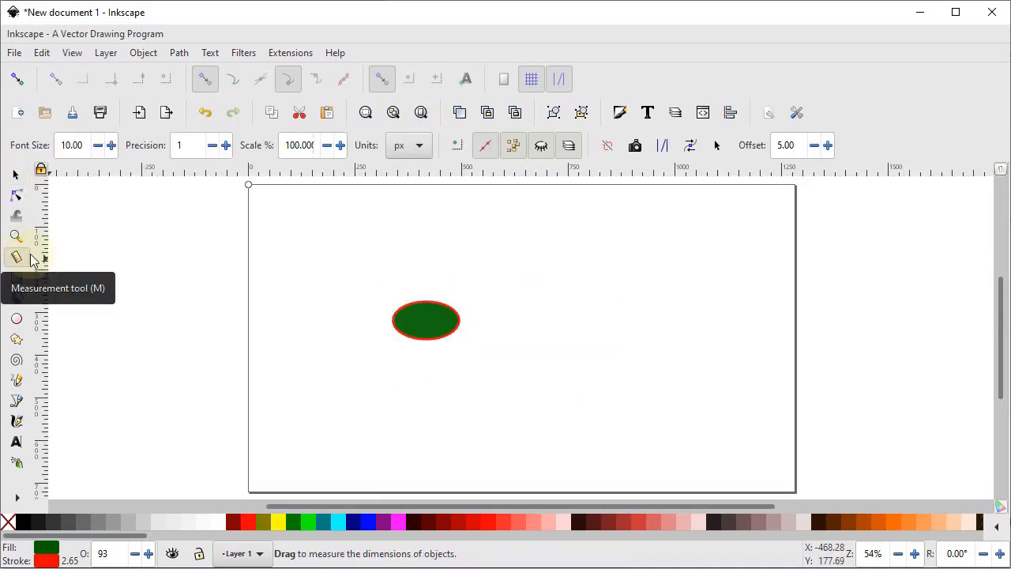